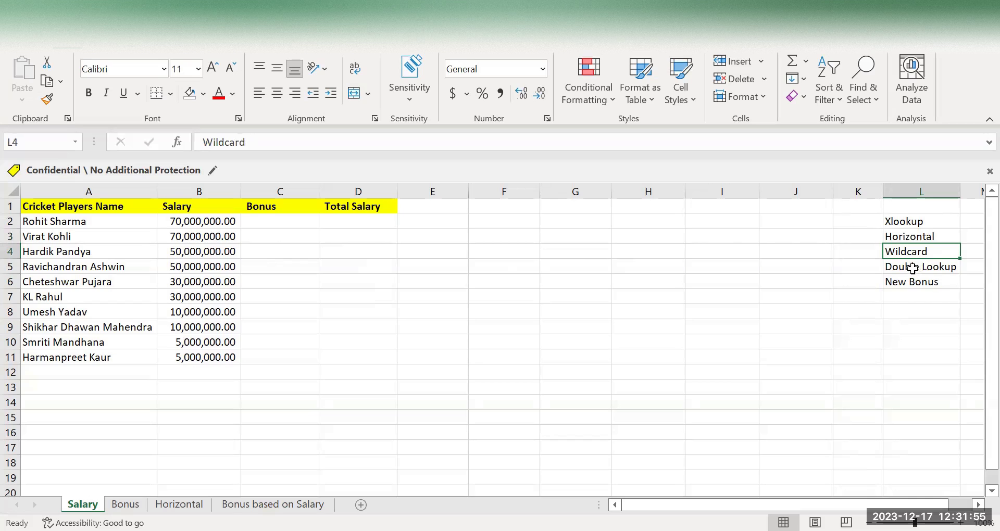
# Examine the player names and salaries on the Salary sheet and the percentages per player on the Bonus sheet.
pyautogui.click(924, 283)
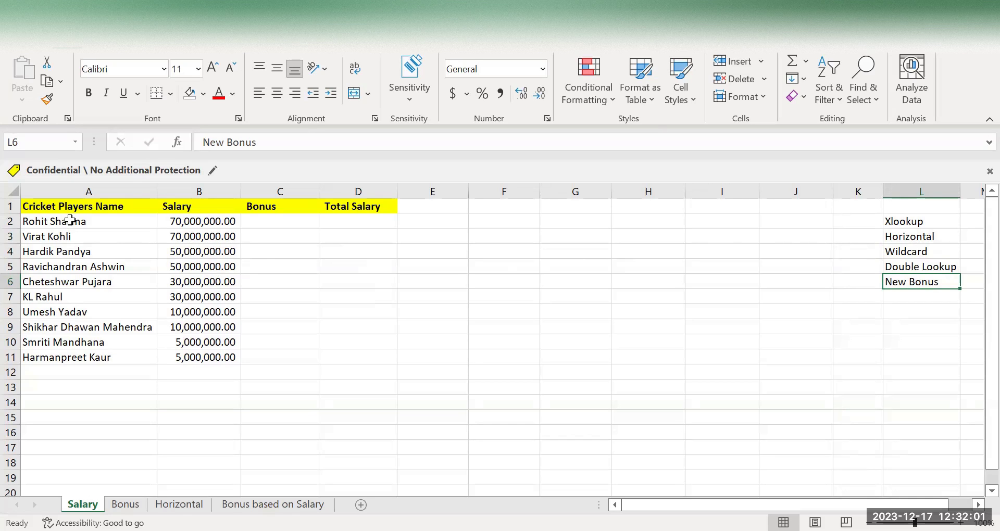
pyautogui.moveTo(71, 220); pyautogui.dragTo(72, 361)
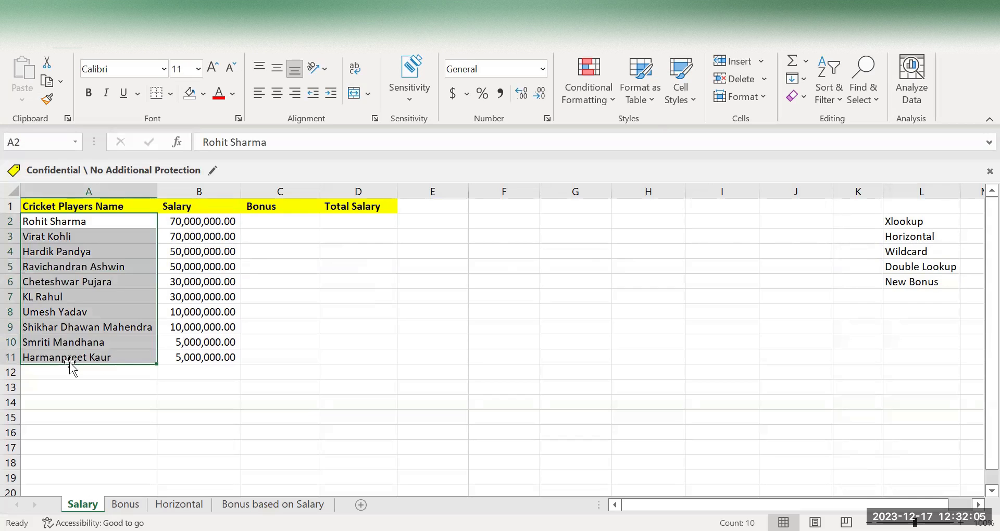
pyautogui.moveTo(197, 220); pyautogui.dragTo(196, 357)
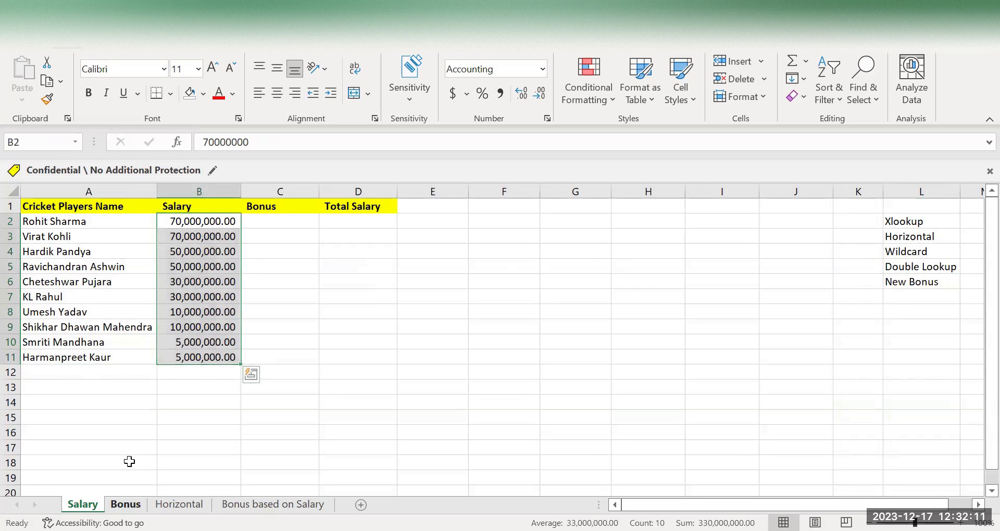
pyautogui.click(126, 504)
pyautogui.moveTo(45, 223); pyautogui.dragTo(134, 316)
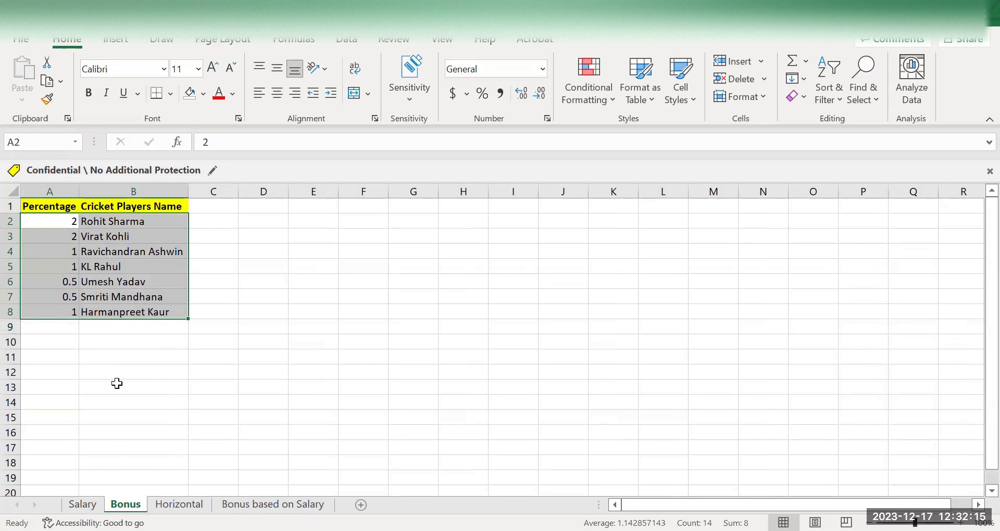
pyautogui.click(91, 504)
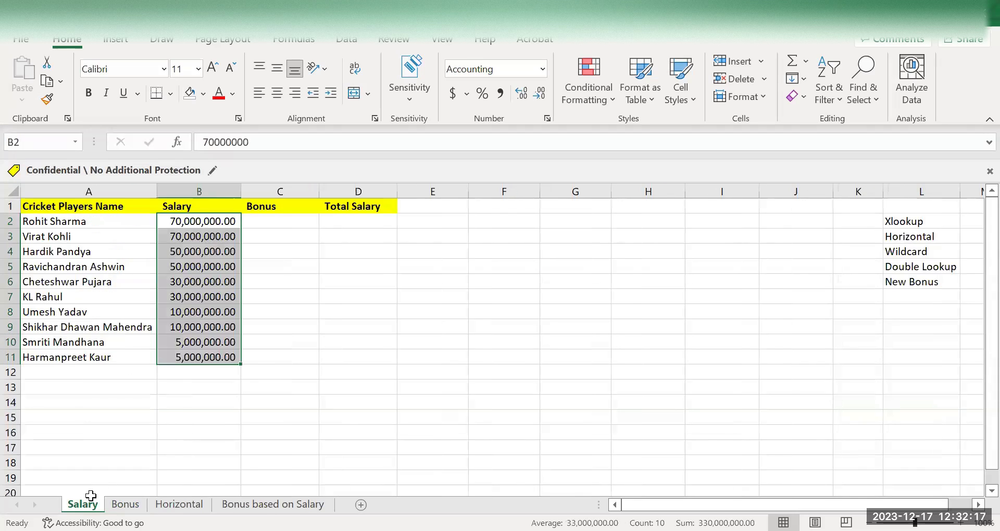
# Start an XLOOKUP formula in cell C2 of the Salary sheet with A2 as the lookup value.
pyautogui.click(291, 221)
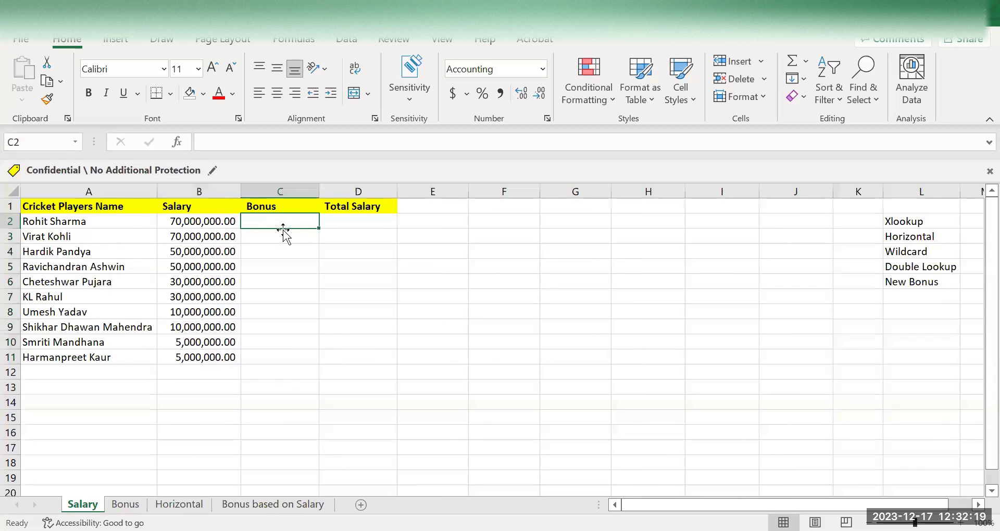
pyautogui.click(55, 225)
pyautogui.click(264, 223)
pyautogui.write('=')
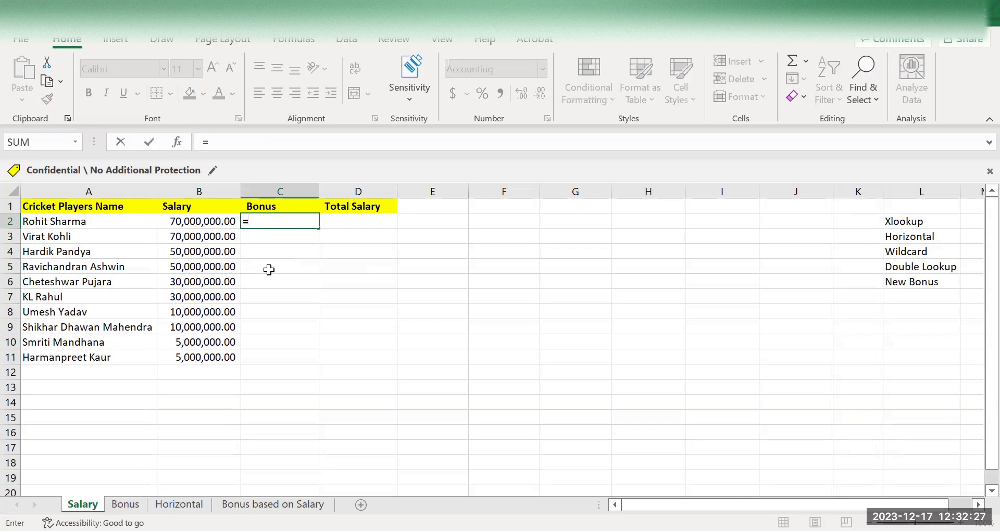
pyautogui.write('xlooku')
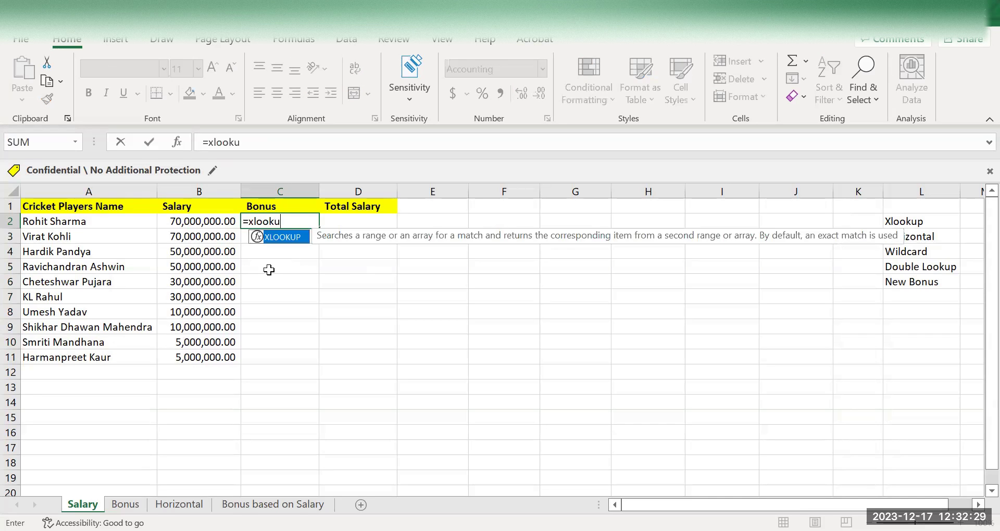
pyautogui.write('p(')
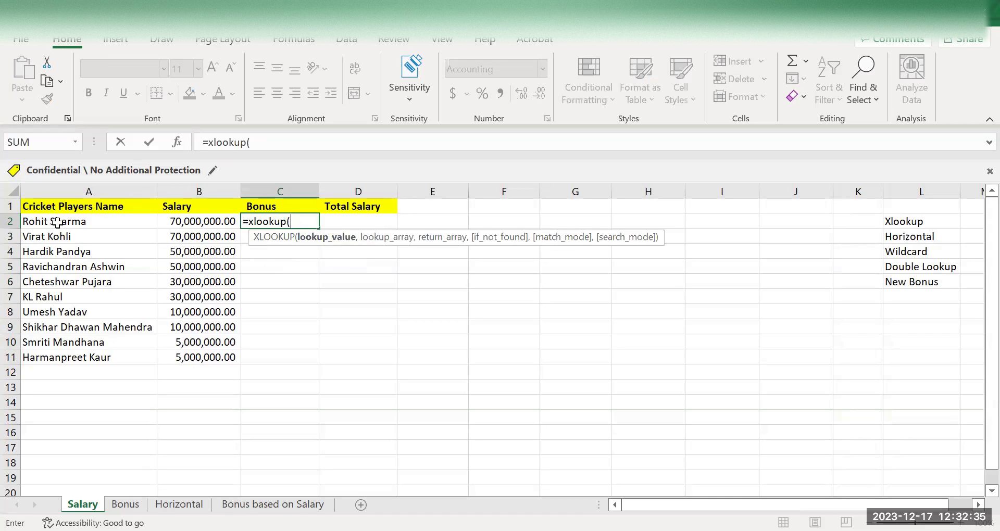
pyautogui.click(86, 222)
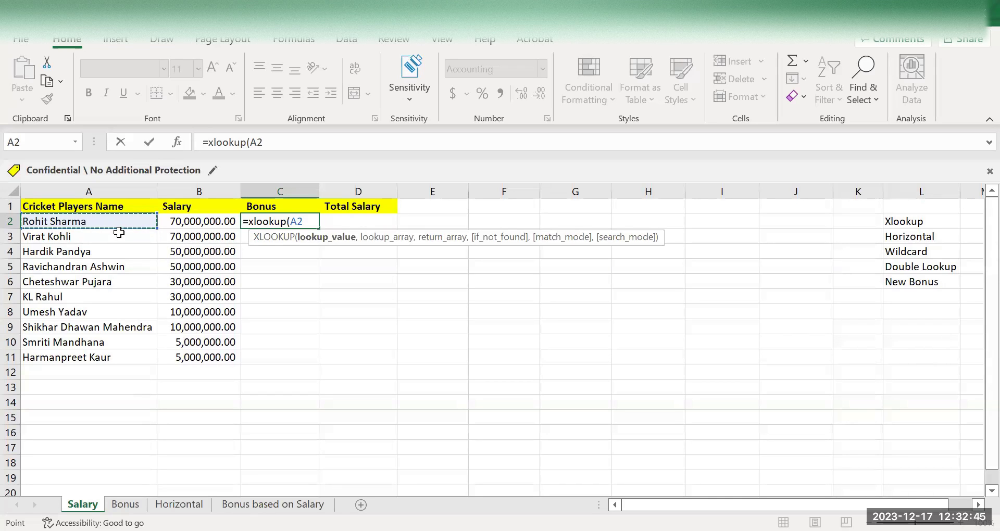
pyautogui.write(',')
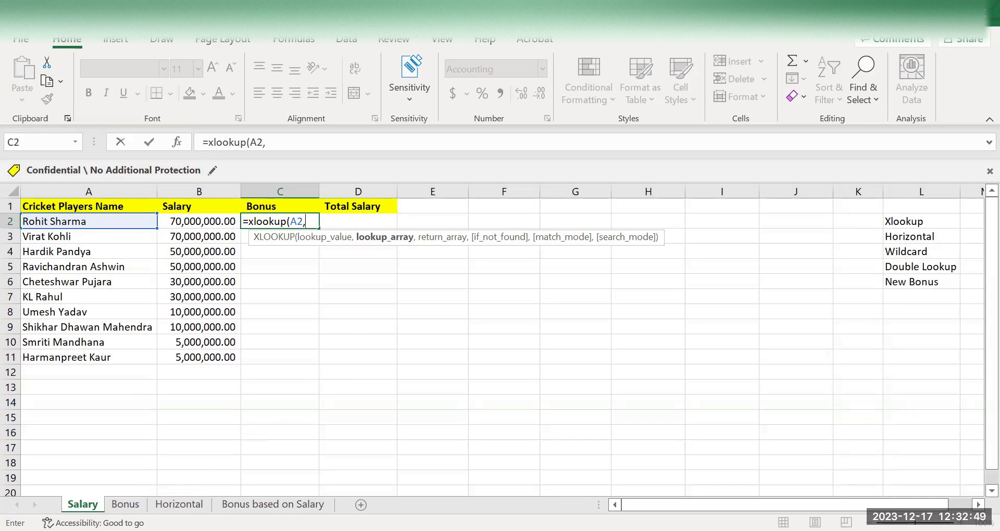
# Set the formula's lookup array to the player names in Bonus!$B$2:$B$8 as an absolute reference.
pyautogui.click(125, 504)
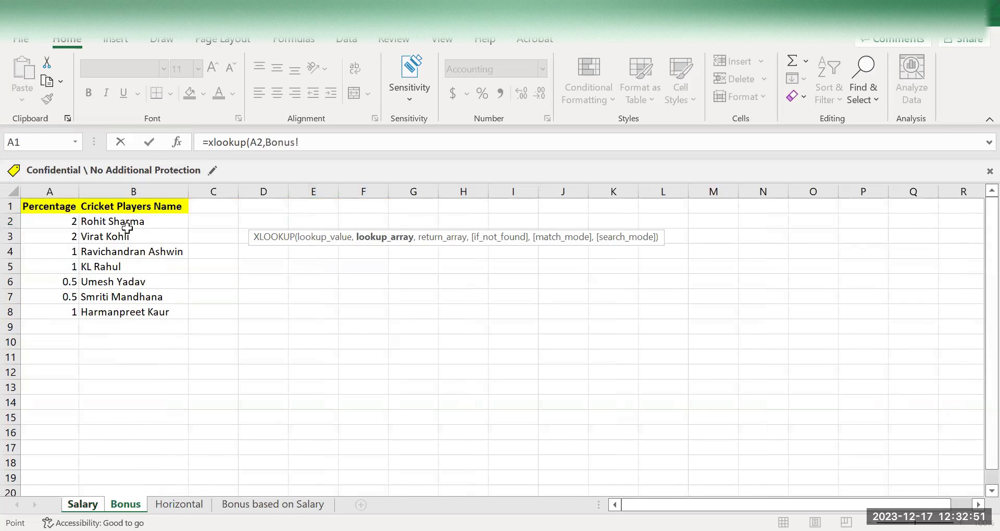
pyautogui.moveTo(127, 222); pyautogui.dragTo(130, 243)
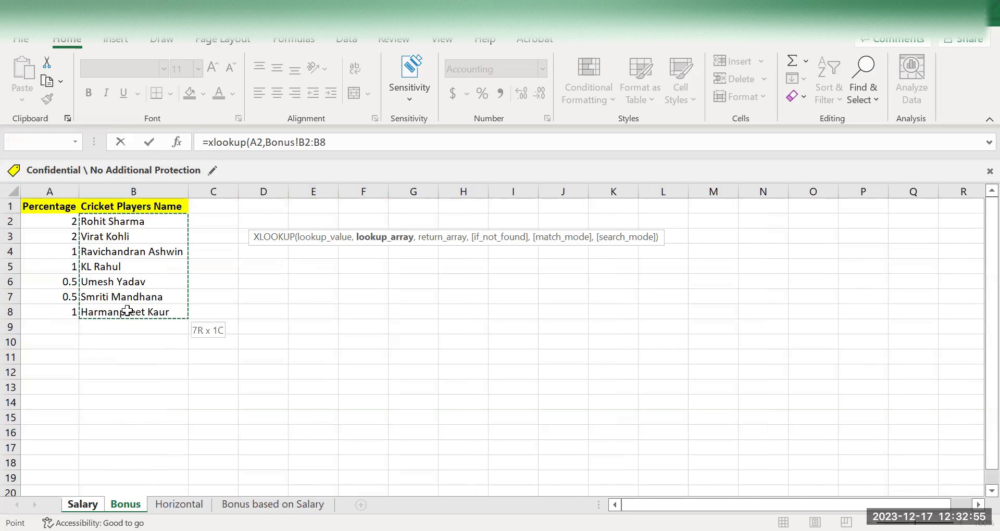
pyautogui.moveTo(128, 311); pyautogui.dragTo(128, 311)
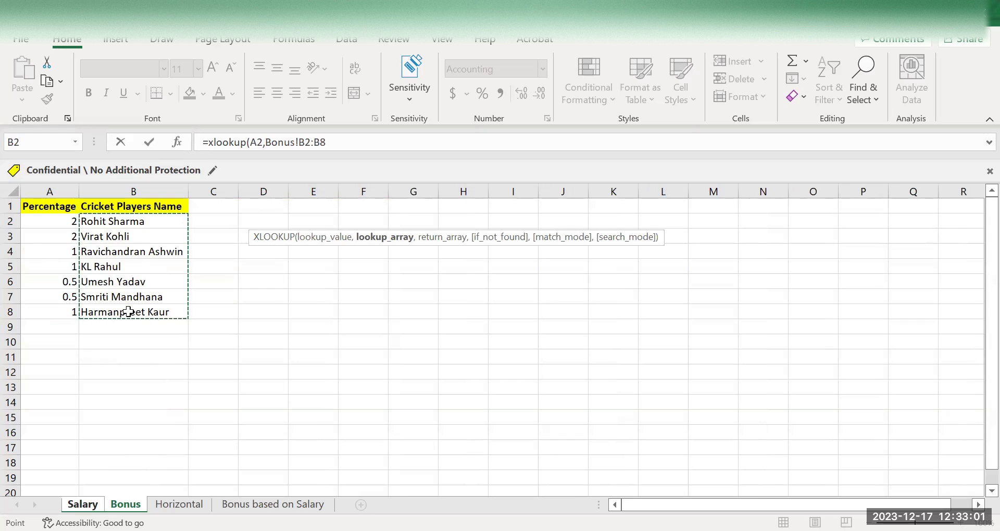
pyautogui.press('F4')
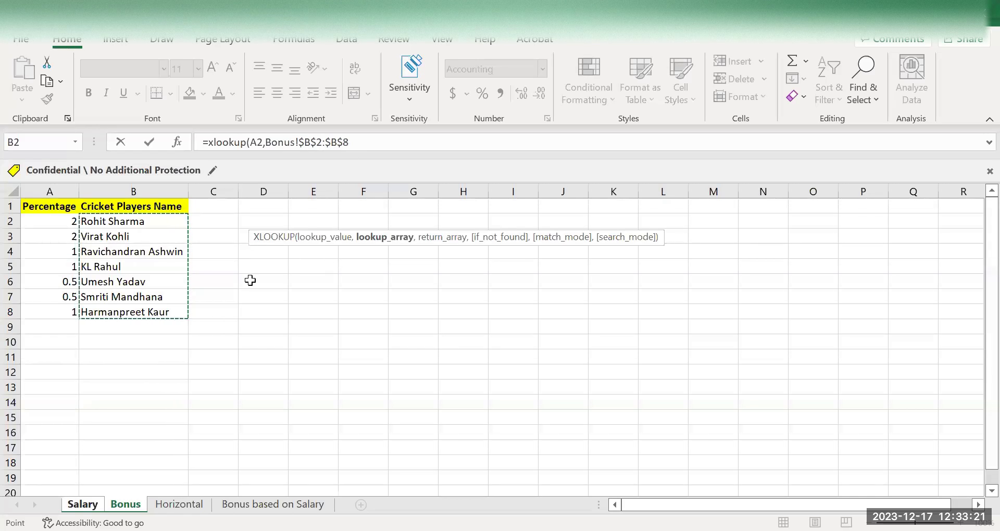
pyautogui.write(',')
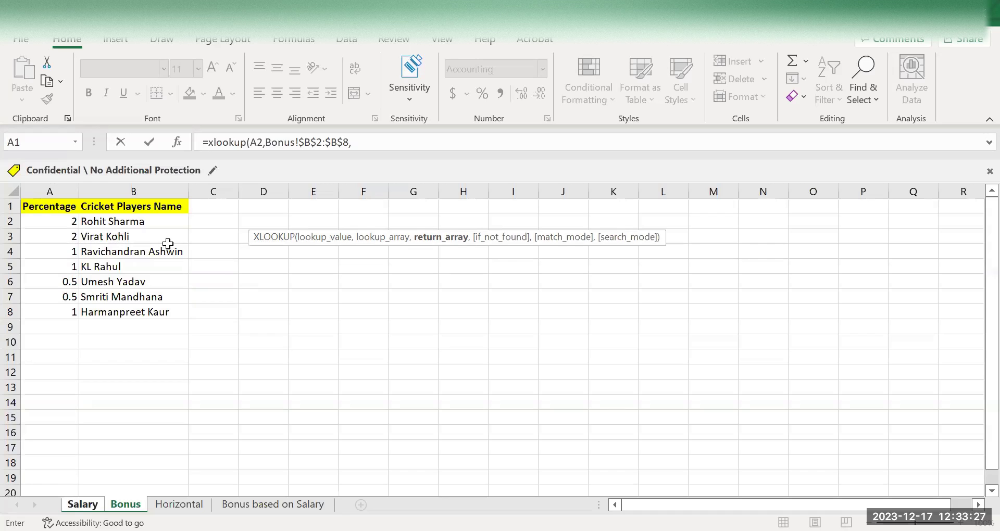
# Set the return array to the percentages in Bonus!$A$2:$A$8 as an absolute reference and complete the formula.
pyautogui.moveTo(55, 220); pyautogui.dragTo(51, 242)
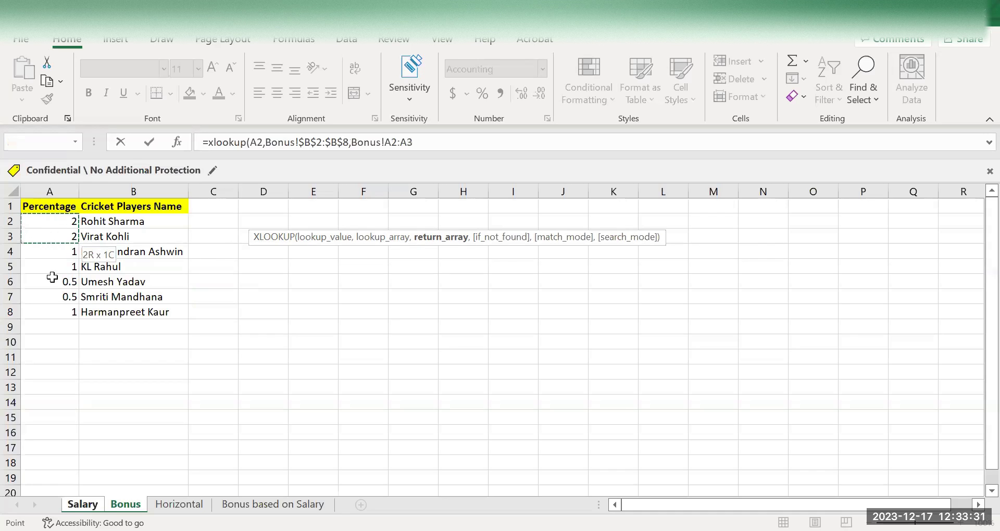
pyautogui.moveTo(51, 307); pyautogui.dragTo(51, 311)
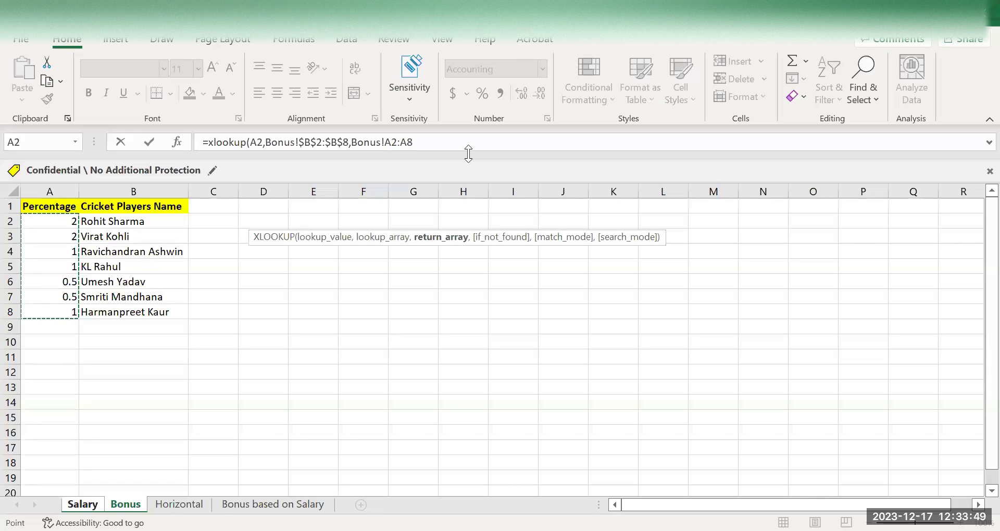
pyautogui.press('F4')
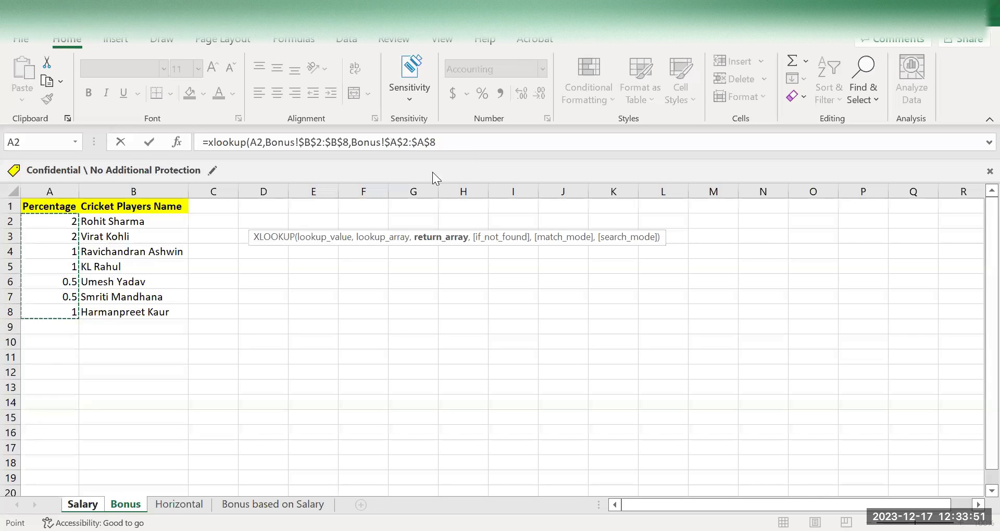
pyautogui.click(453, 141)
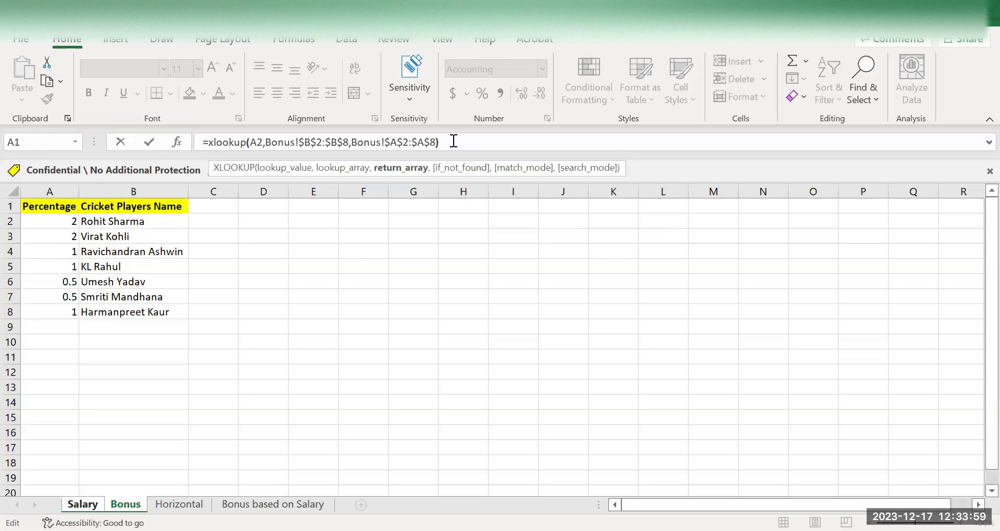
pyautogui.write(')')
pyautogui.press('Return')
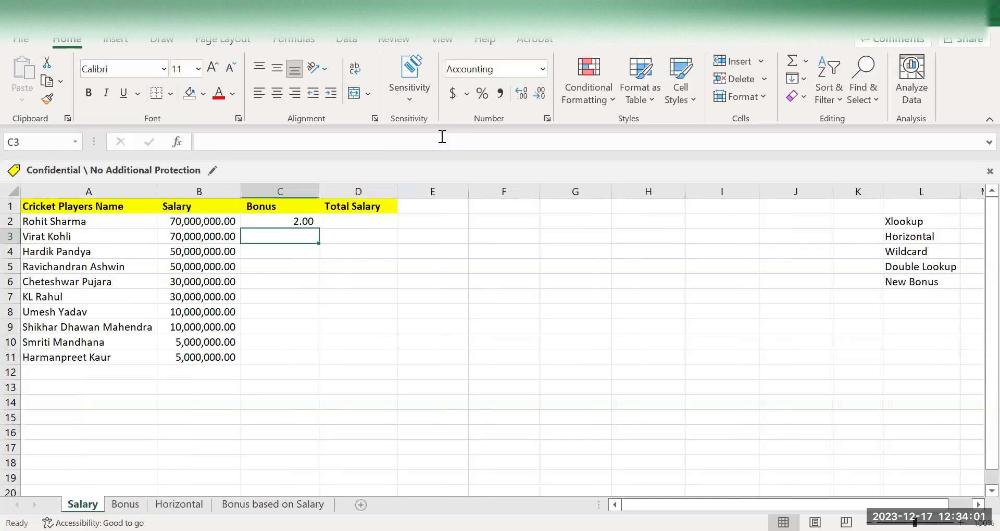
# Fill the XLOOKUP formula from C2 down the Bonus column to row 11.
pyautogui.click(271, 221)
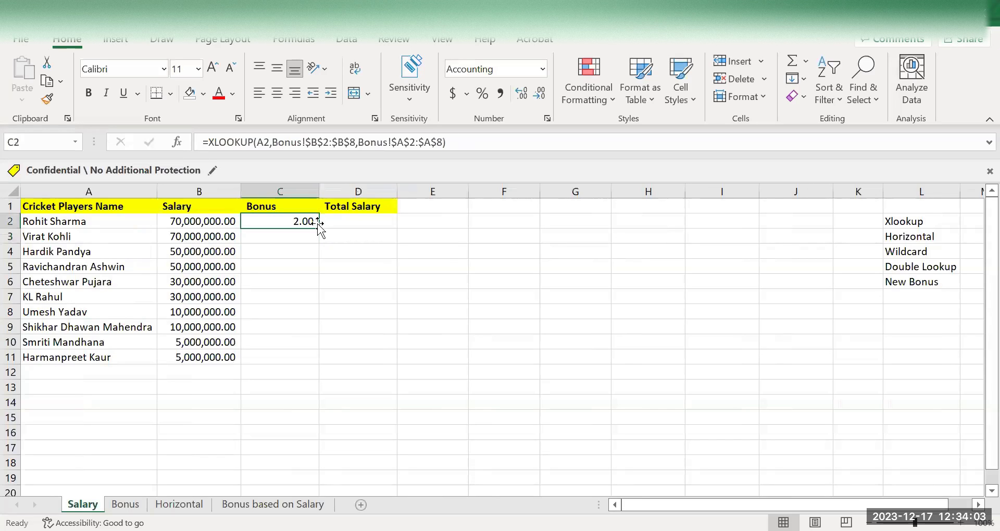
pyautogui.doubleClick(318, 228)
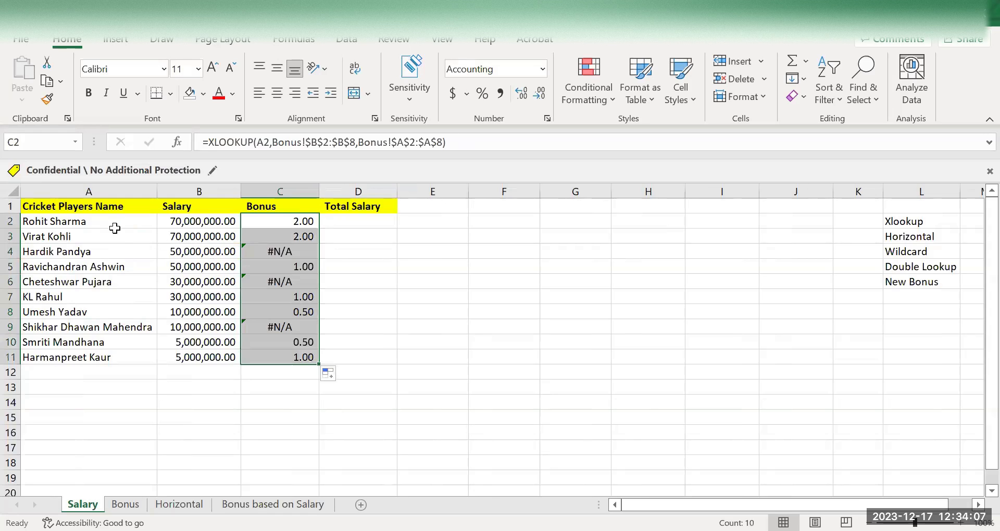
# Compare the looked-up bonus values in the Salary sheet with the players' percentages on the Bonus sheet.
pyautogui.click(266, 235)
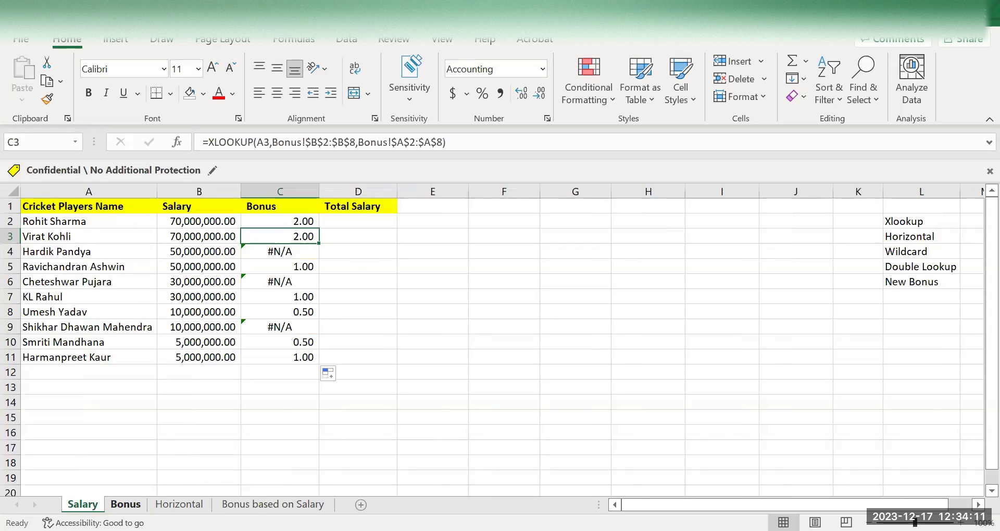
pyautogui.click(125, 504)
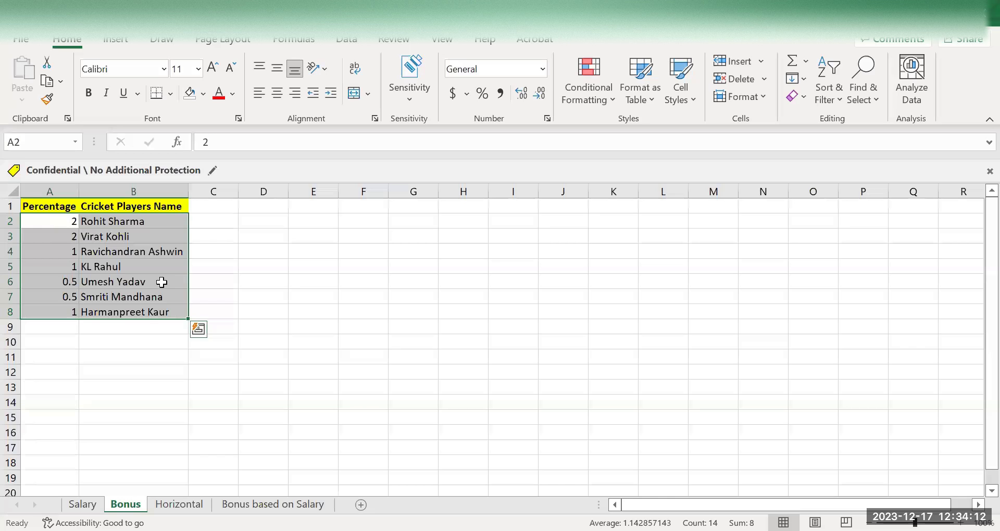
pyautogui.click(106, 238)
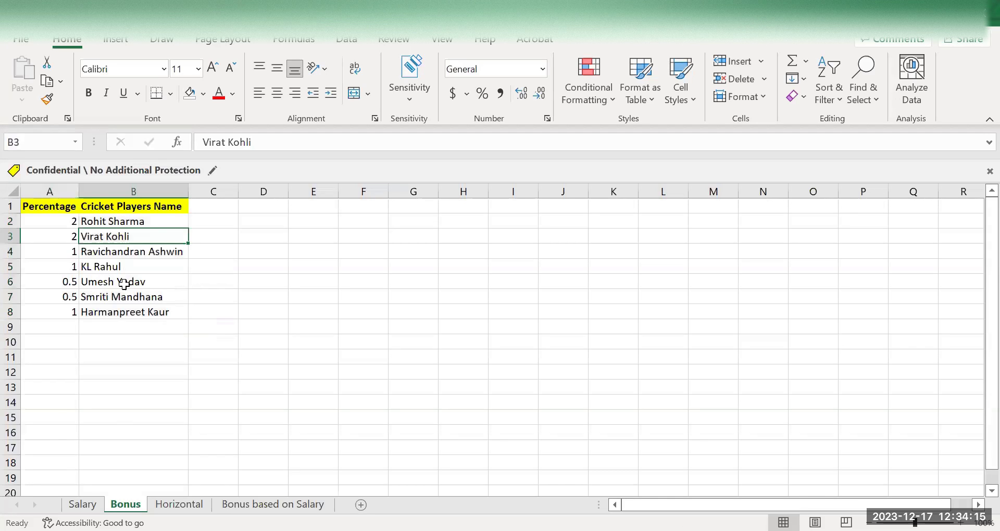
pyautogui.click(124, 284)
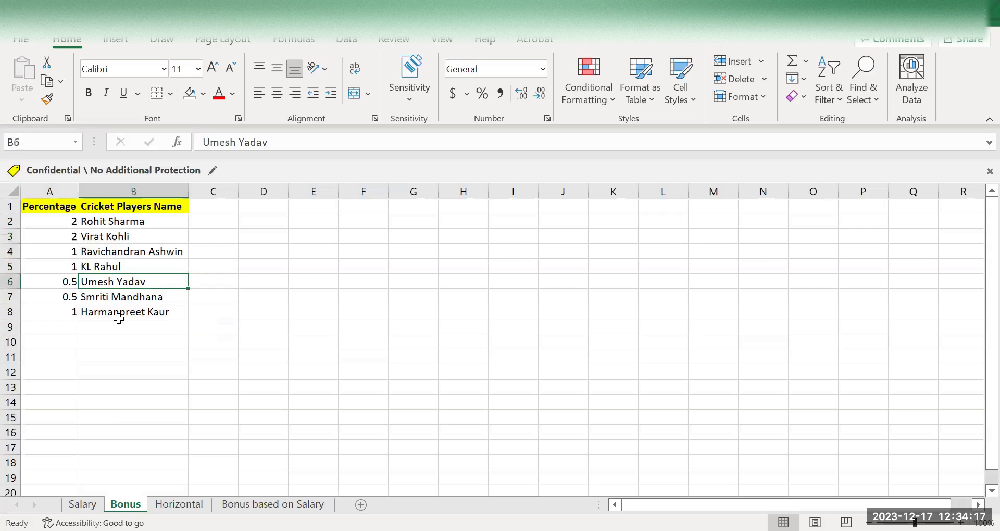
pyautogui.click(149, 316)
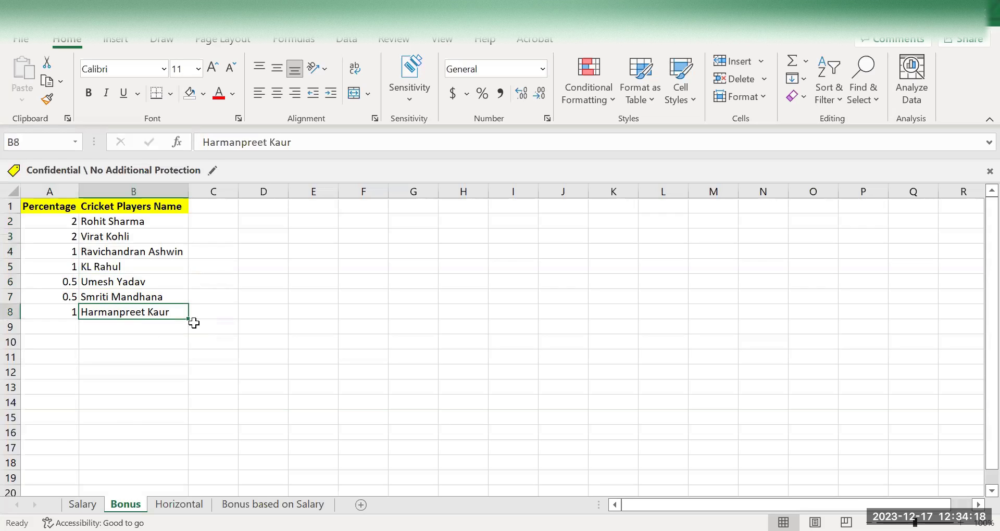
pyautogui.click(154, 301)
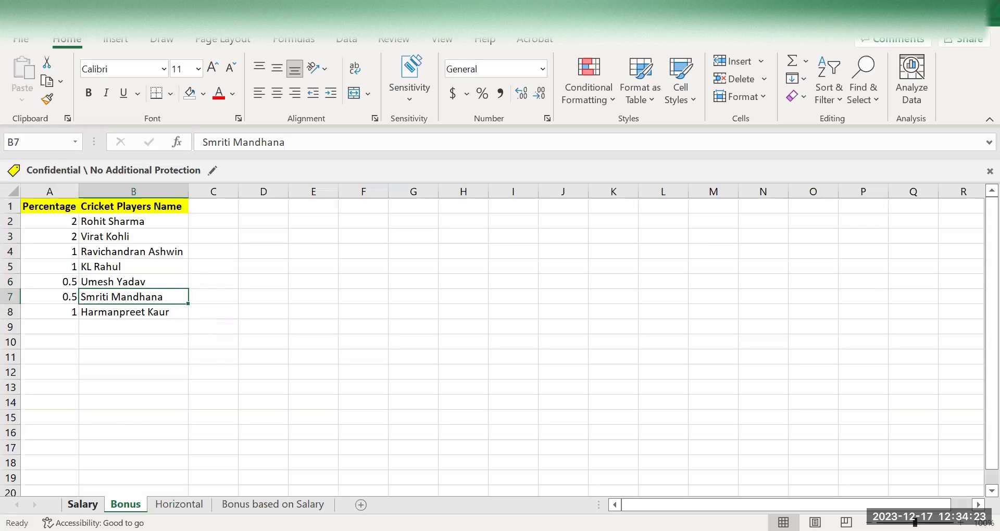
pyautogui.hotkey('ctrl', 'pageup')
pyautogui.click(282, 343)
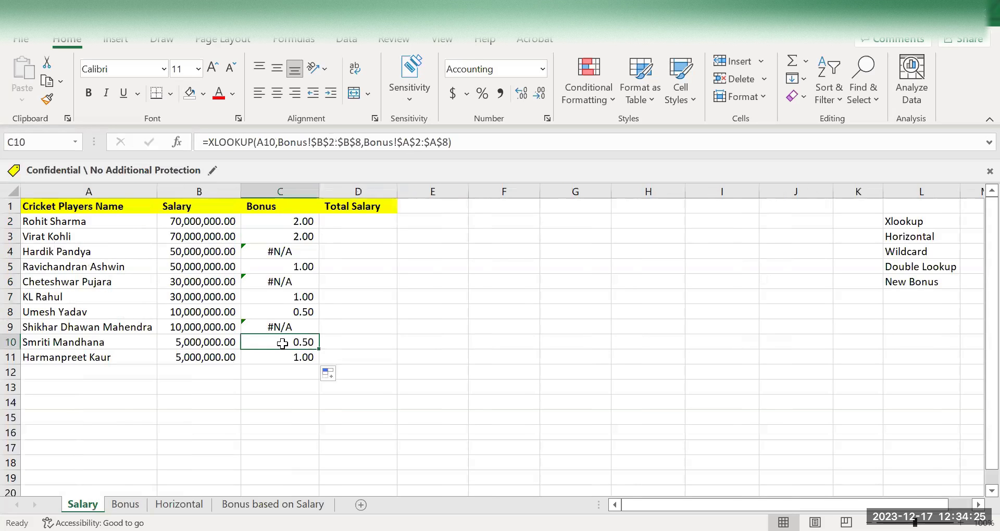
pyautogui.click(261, 309)
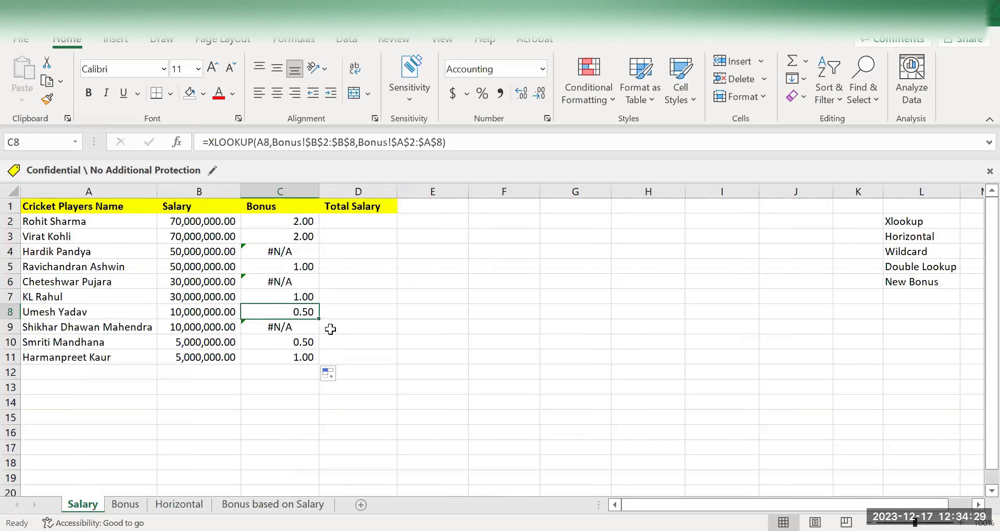
# Check the #N/A bonus result in C4 against the player list on the Bonus sheet, returning to the Salary sheet.
pyautogui.click(109, 254)
pyautogui.press('Right')
pyautogui.press('Right')
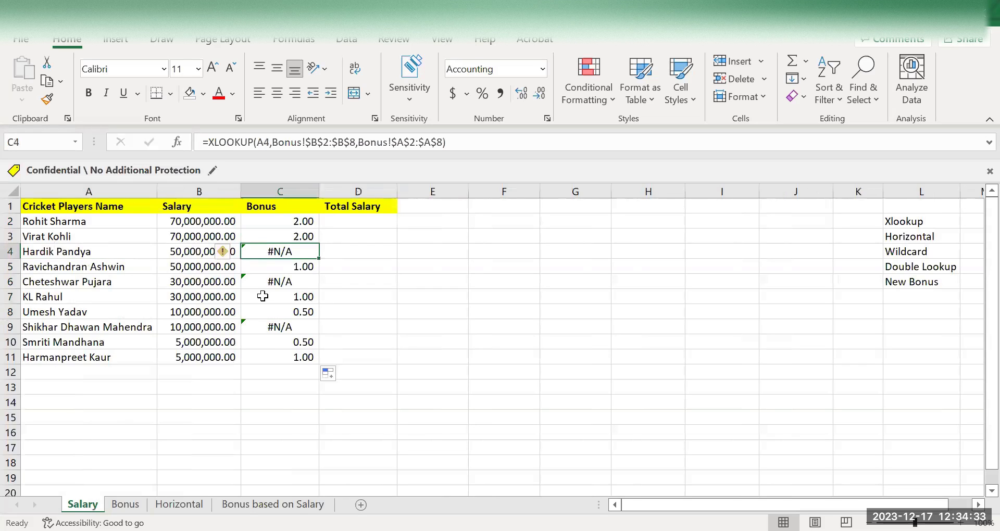
pyautogui.hotkey('ctrl', 'pagedown')
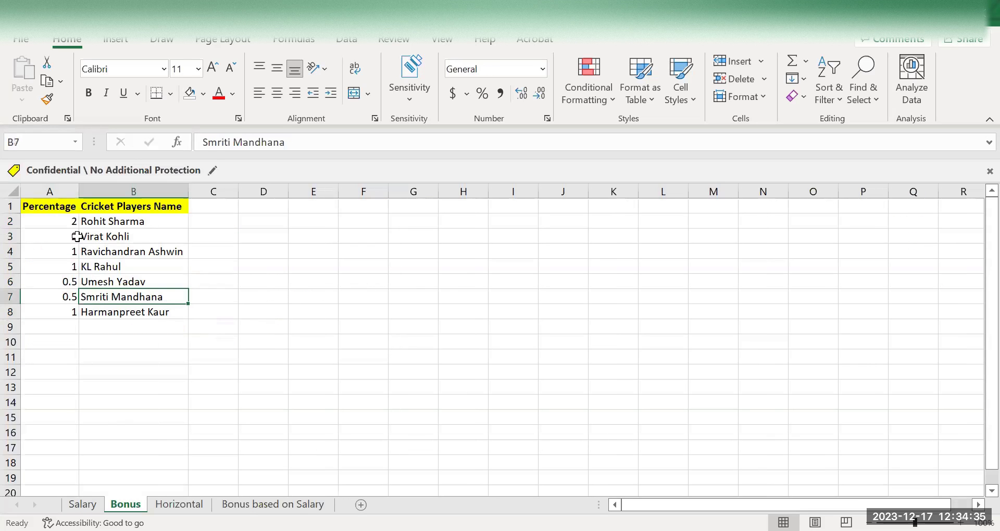
pyautogui.moveTo(50, 236); pyautogui.dragTo(113, 328)
pyautogui.hotkey('ctrl', 'shift', 'pageup')
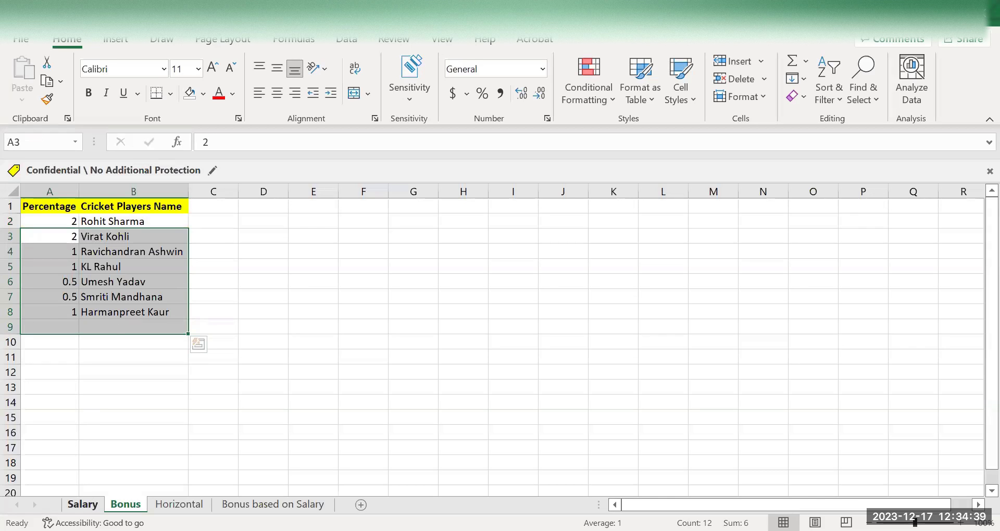
pyautogui.hotkey('ctrl', 'pageup')
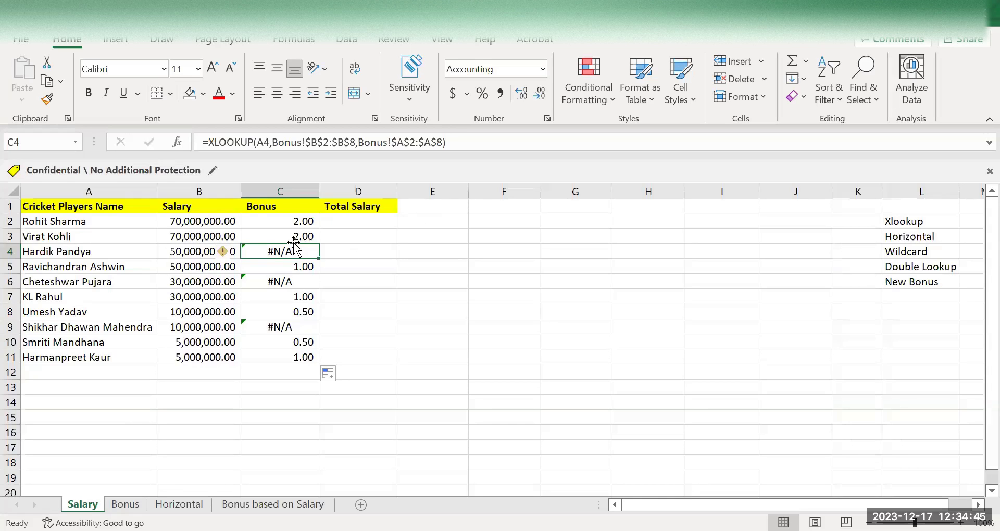
# Add 0 as the if_not_found argument of the XLOOKUP formula in C2 and refill the Bonus column down to row 11.
pyautogui.click(286, 225)
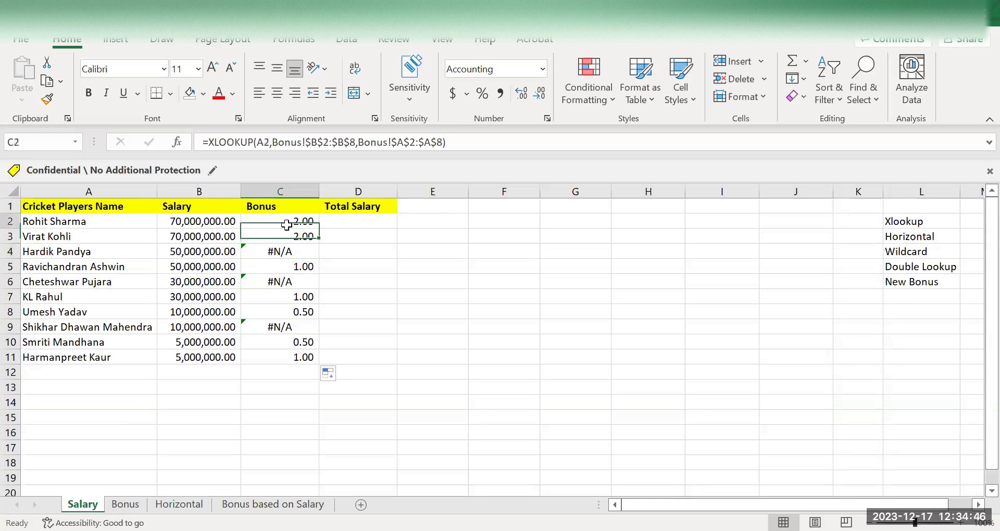
pyautogui.click(443, 142)
pyautogui.write(')')
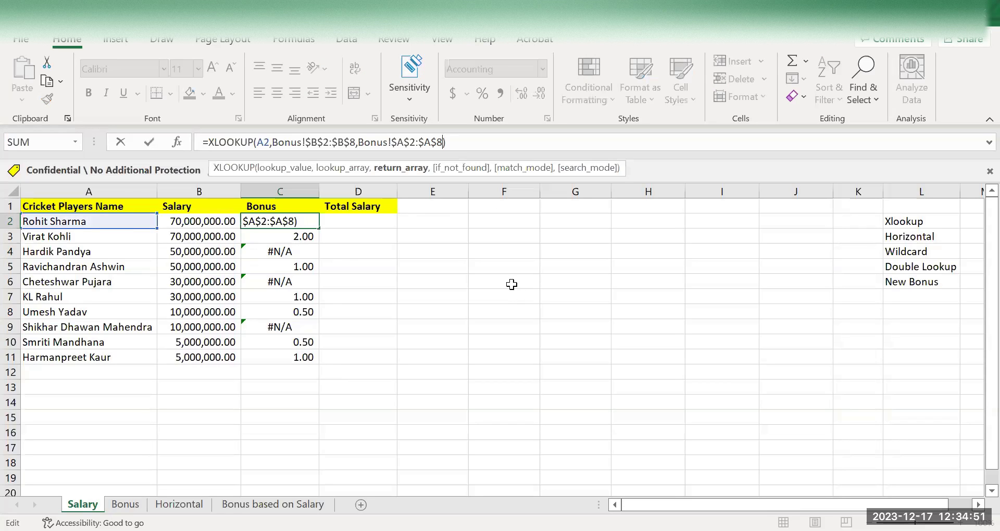
pyautogui.write(',0')
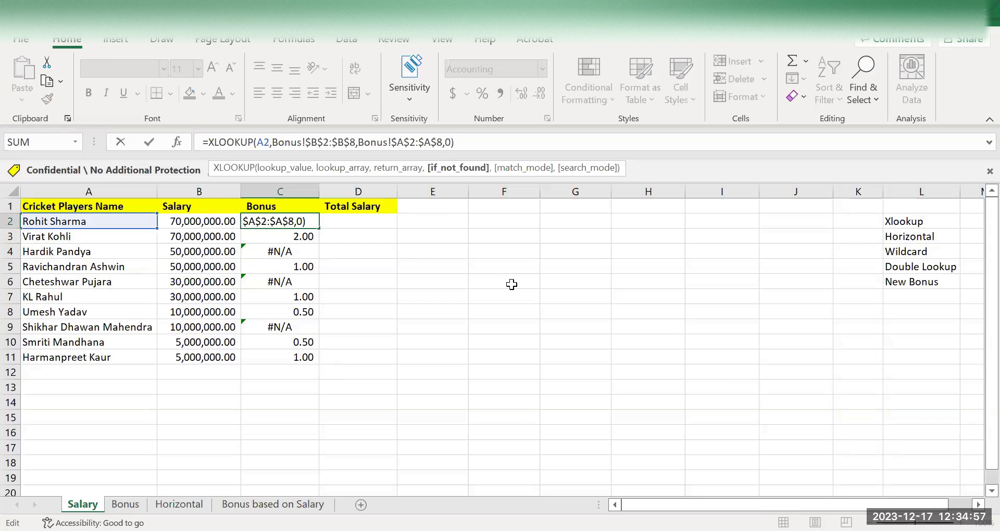
pyautogui.press('Return')
pyautogui.click(276, 223)
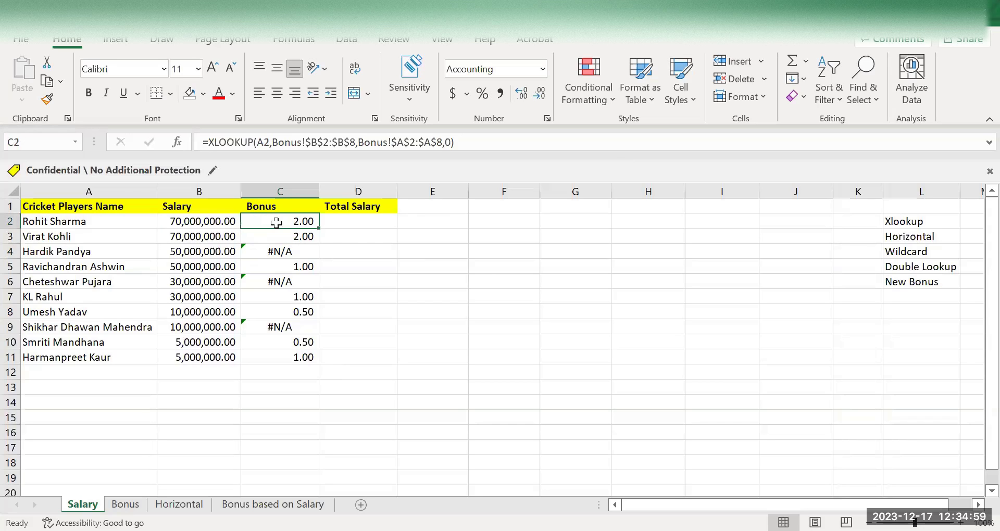
pyautogui.doubleClick(319, 226)
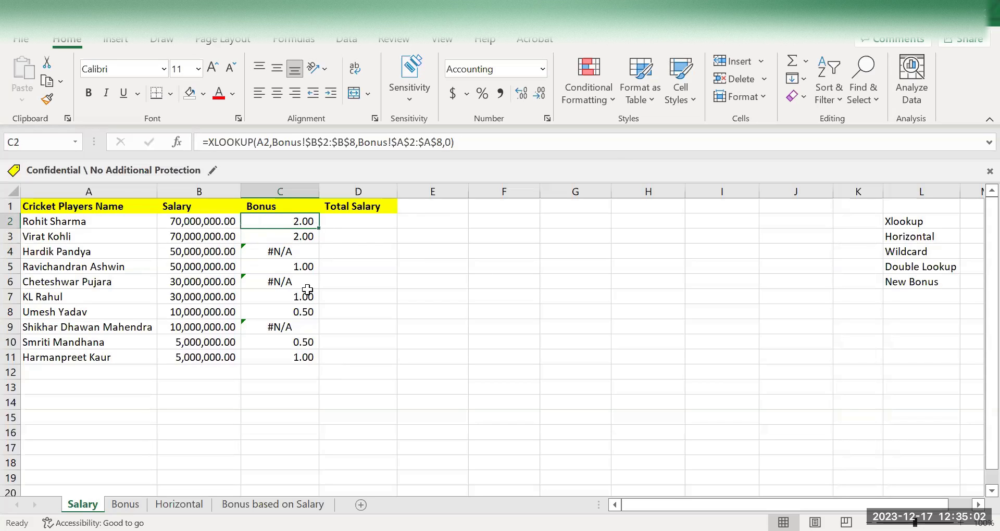
pyautogui.click(280, 254)
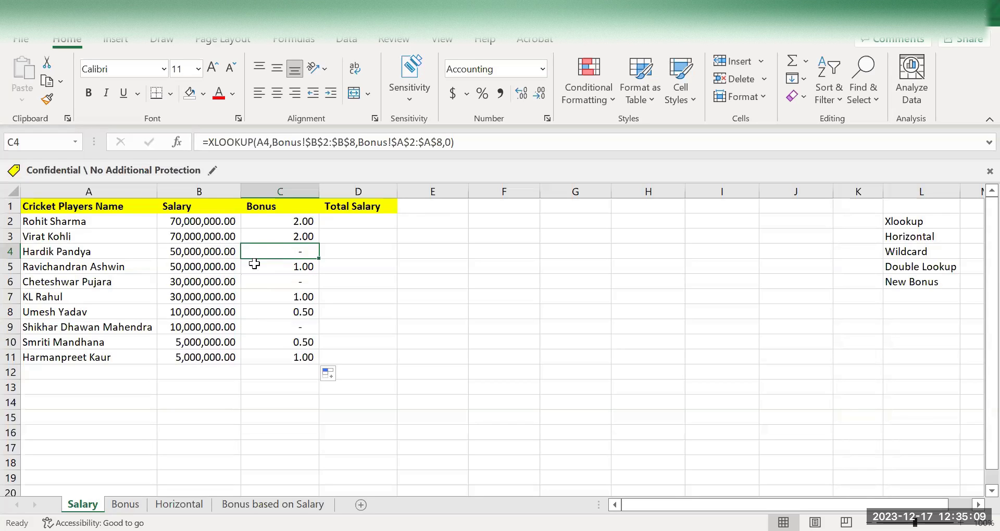
# Multiply the XLOOKUP result in C2 by B2% and refill the Bonus column down to row 11.
pyautogui.click(272, 223)
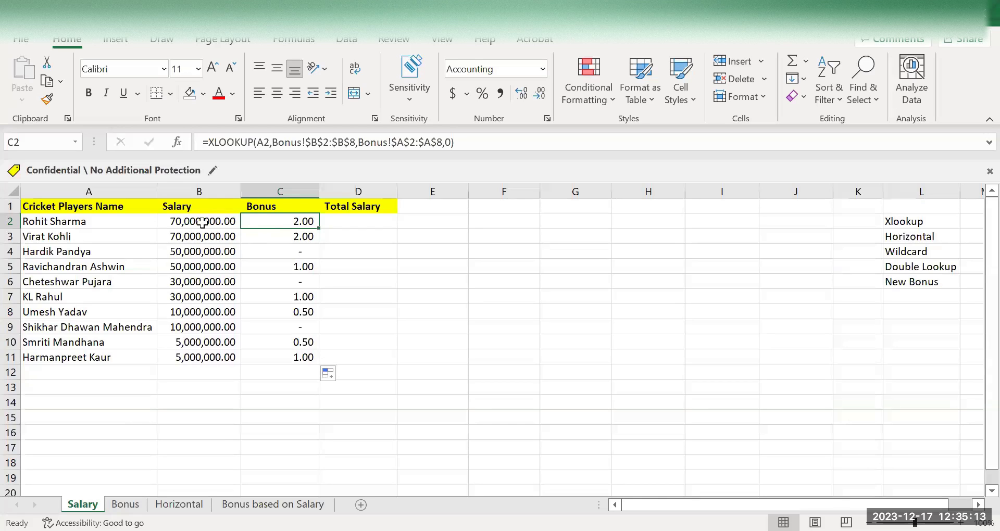
pyautogui.click(218, 219)
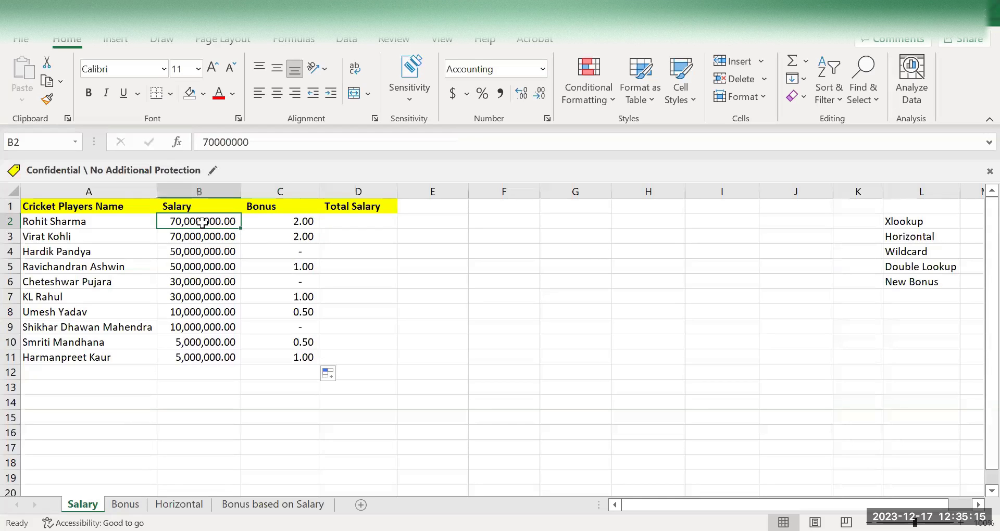
pyautogui.press('Right')
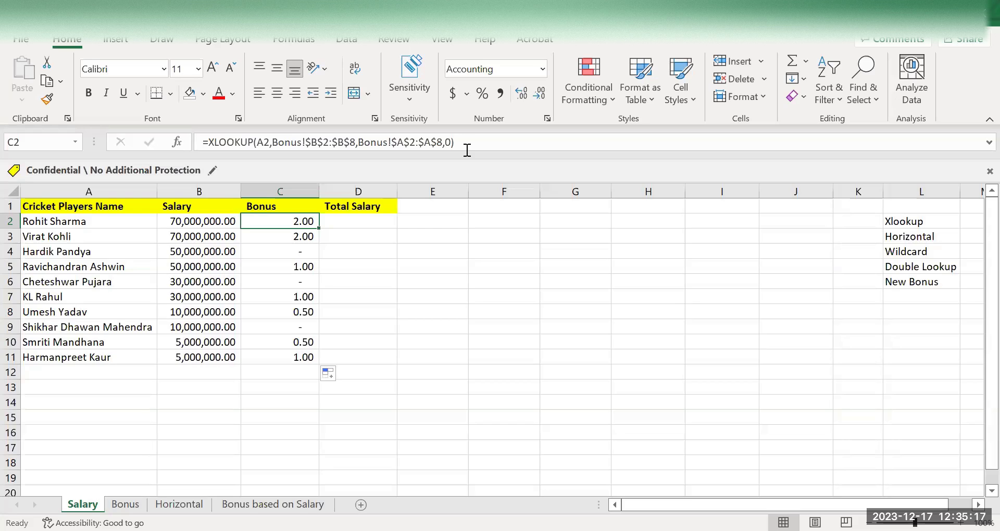
pyautogui.click(466, 144)
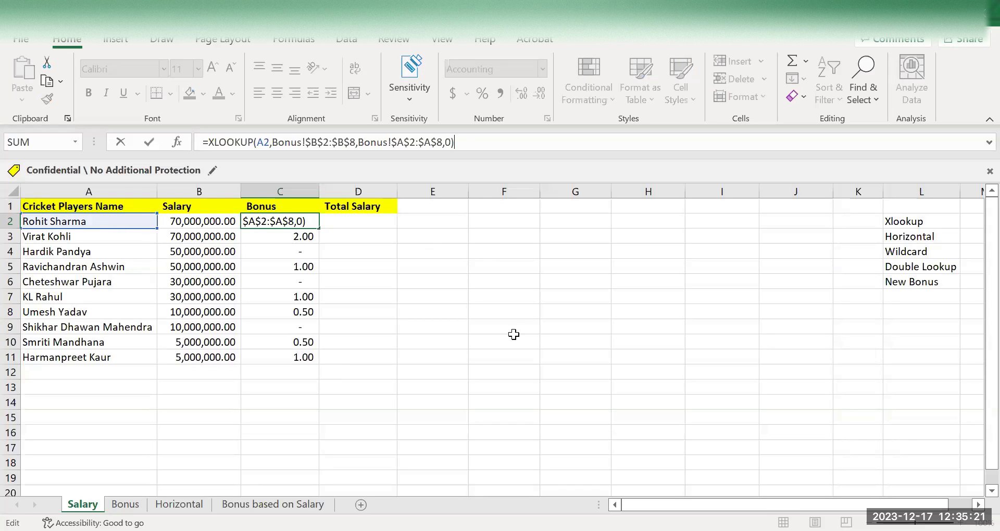
pyautogui.write('*')
pyautogui.click(199, 222)
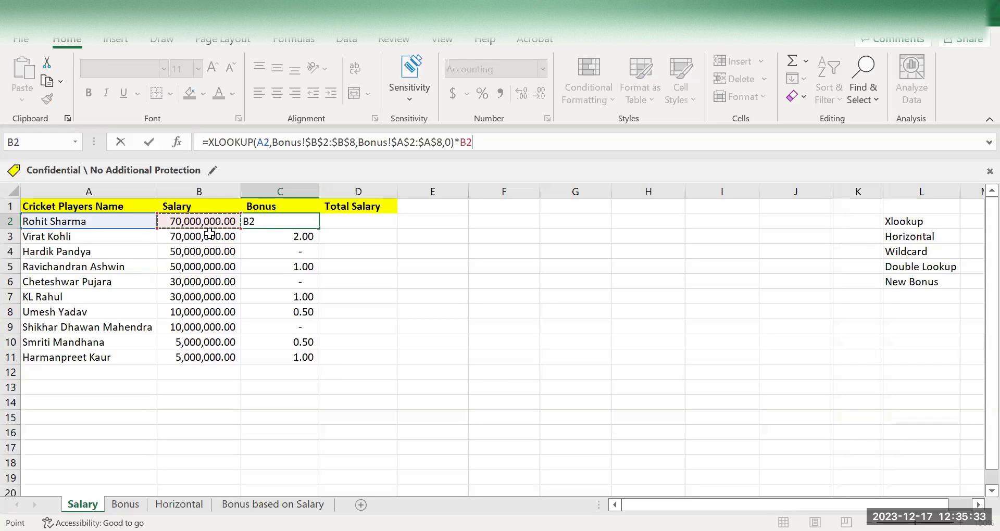
pyautogui.write('%')
pyautogui.press('Return')
pyautogui.press('Up')
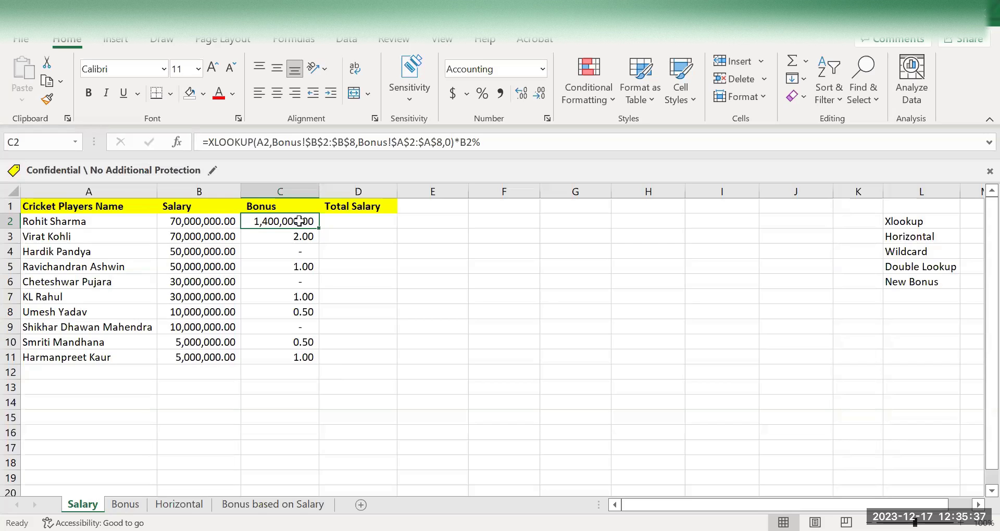
pyautogui.doubleClick(319, 227)
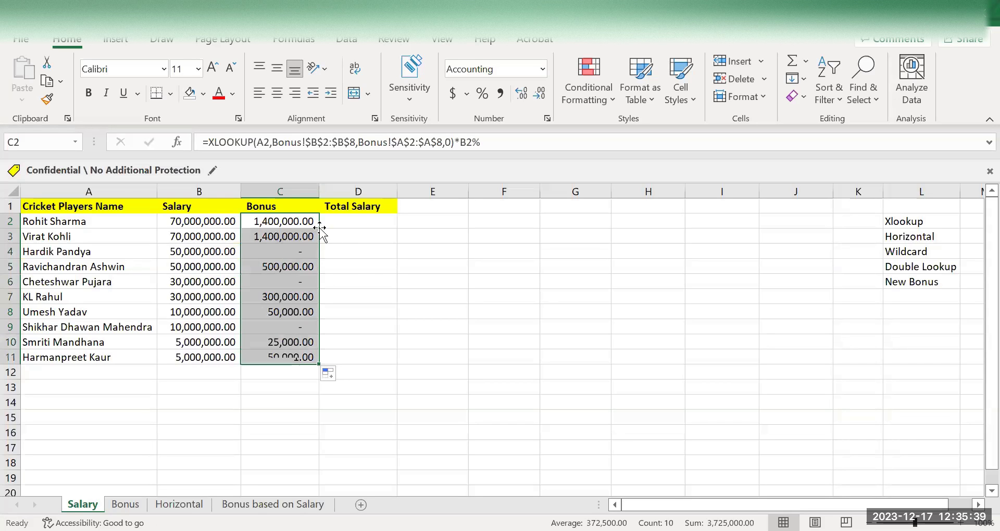
# Enter =B2+C2 in D2 and fill the formula down the Total Salary column to row 11.
pyautogui.click(364, 221)
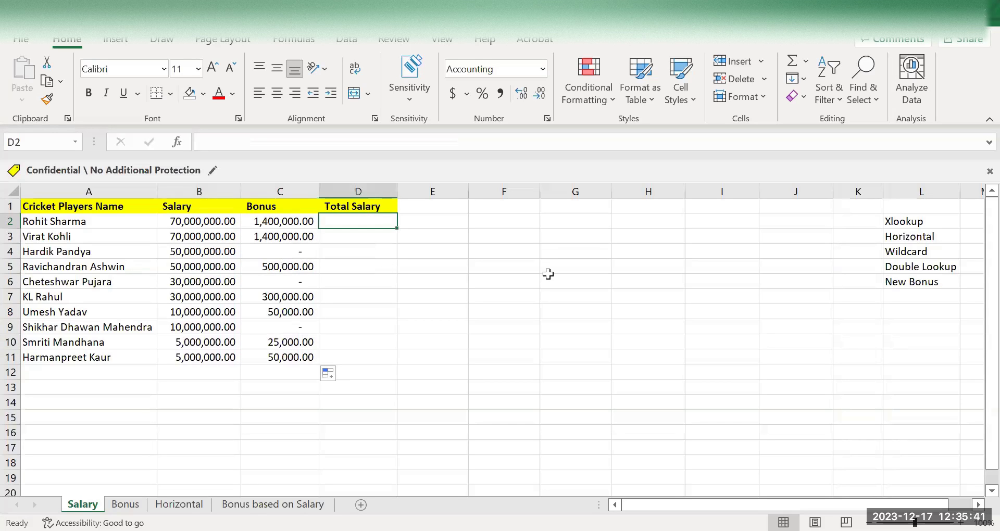
pyautogui.write('=')
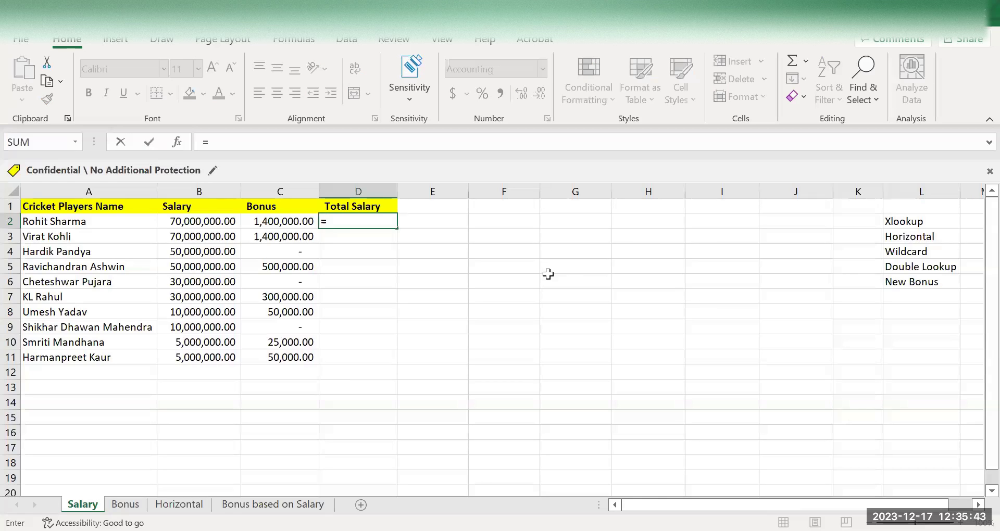
pyautogui.press('Left')
pyautogui.press('Left')
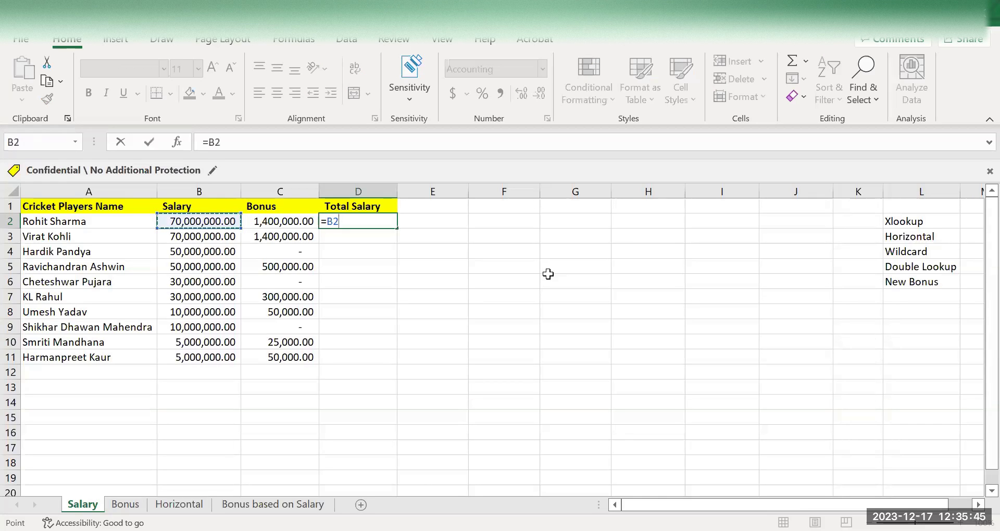
pyautogui.write('+')
pyautogui.press('Left')
pyautogui.press('Return')
pyautogui.press('Up')
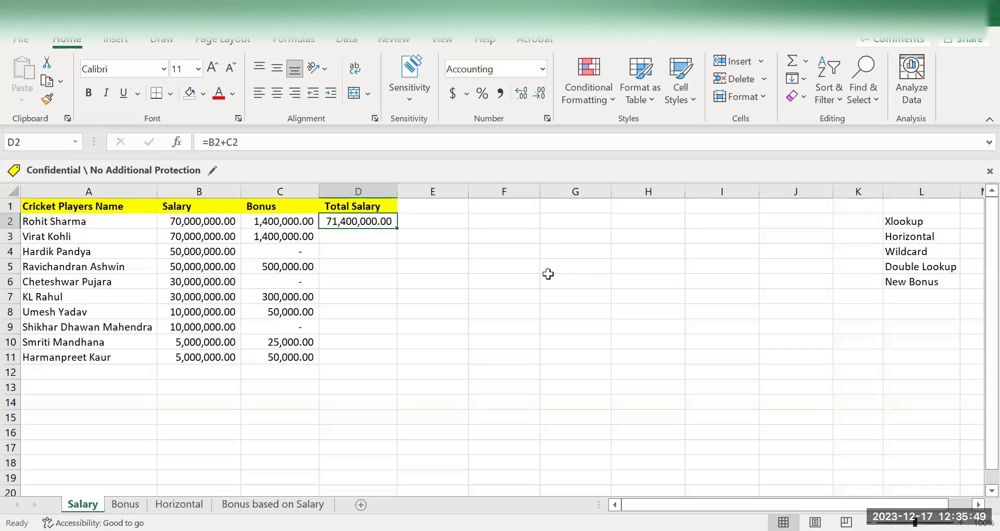
pyautogui.doubleClick(397, 228)
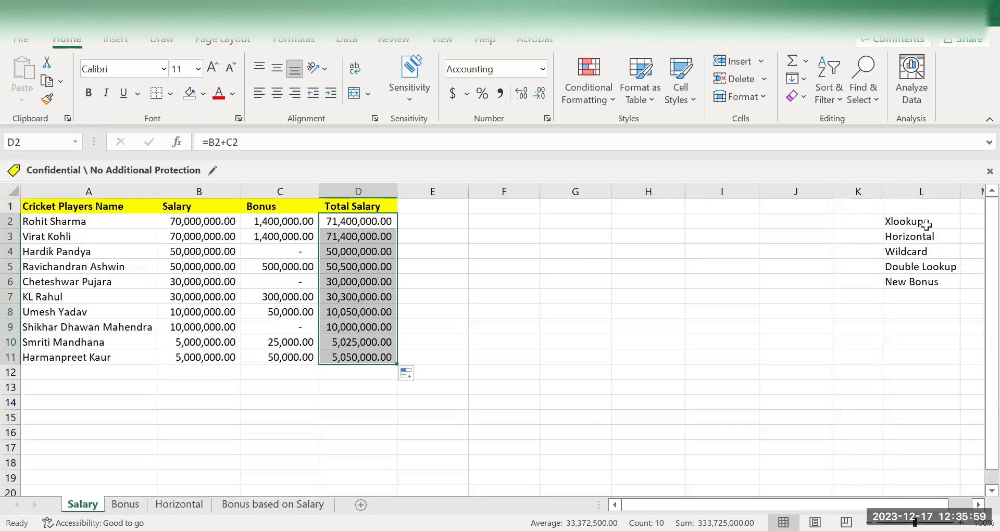
# Shade the Xlookup topic cell L2 with the standard light green fill.
pyautogui.click(905, 223)
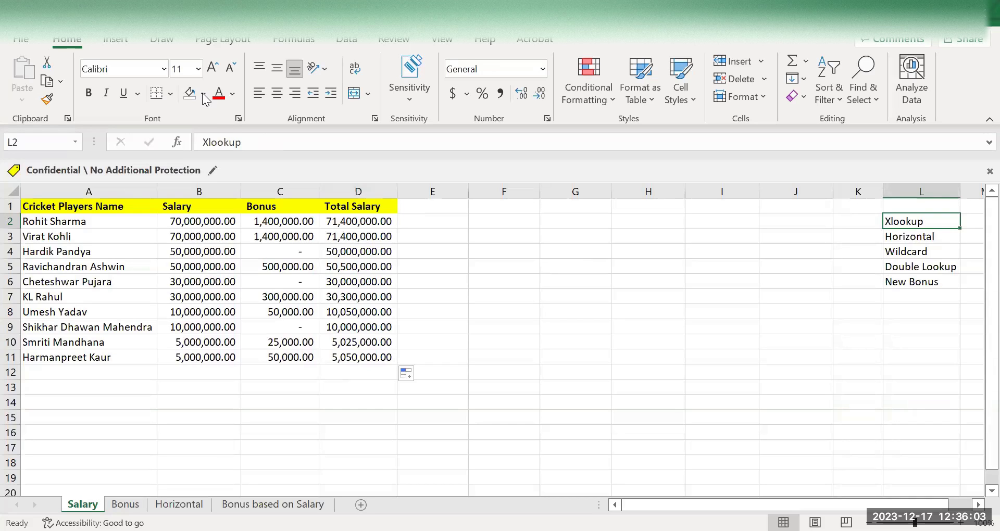
pyautogui.click(243, 241)
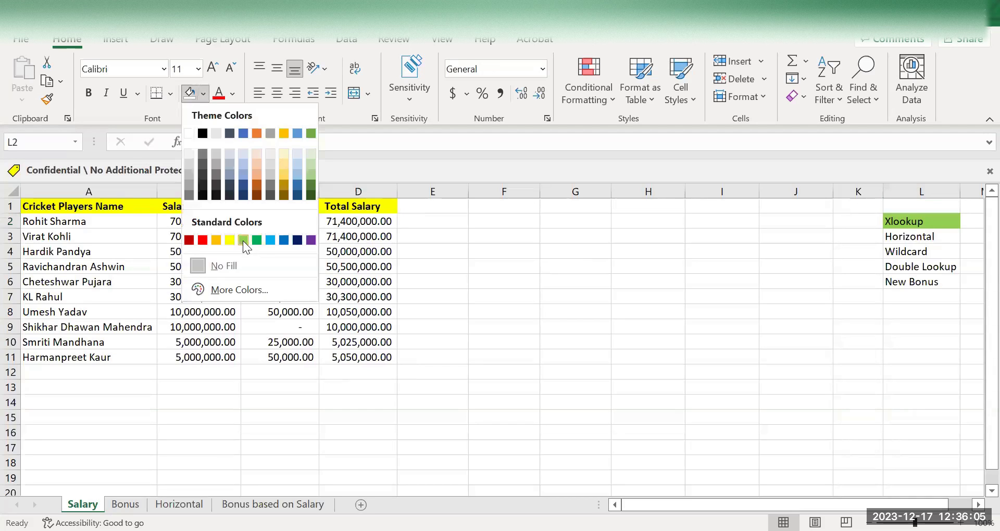
pyautogui.click(925, 238)
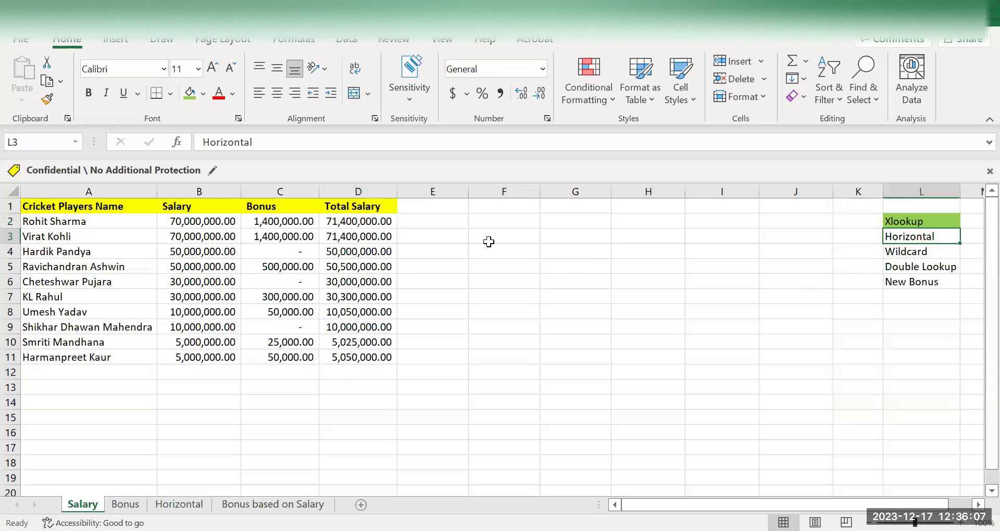
# Copy the Horizontal label from L3 into E1 as the heading of a new column.
pyautogui.click(431, 204)
pyautogui.click(916, 237)
pyautogui.hotkey('ctrl', 'c')
pyautogui.press('Left')
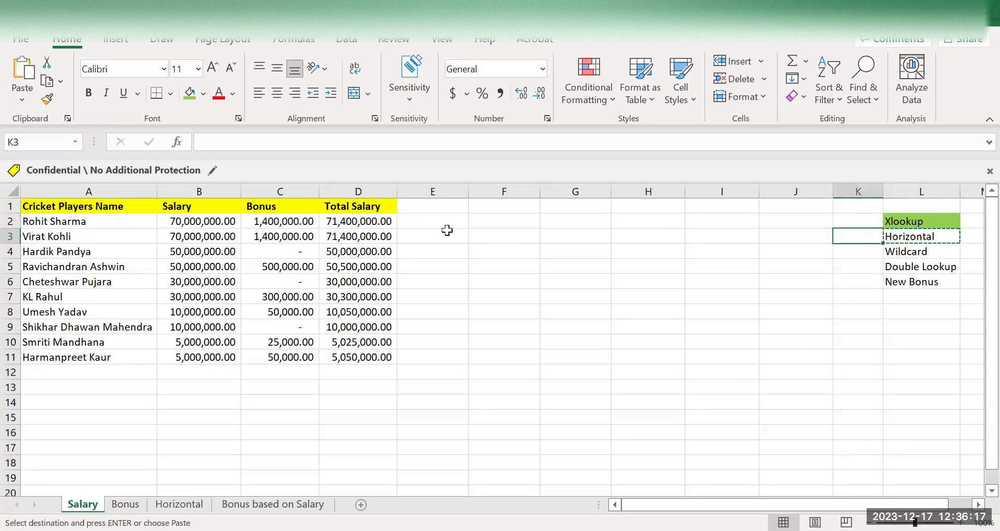
pyautogui.click(440, 212)
pyautogui.hotkey('ctrl', 'v')
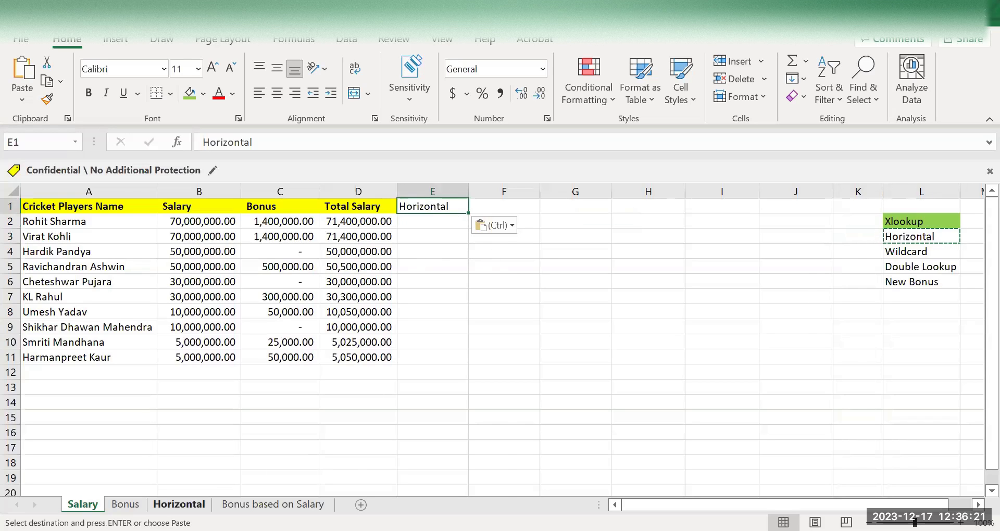
# Examine the player names in D9:J9 and the percentages in D8:J8 on the Horizontal sheet, returning to the Salary sheet.
pyautogui.click(179, 504)
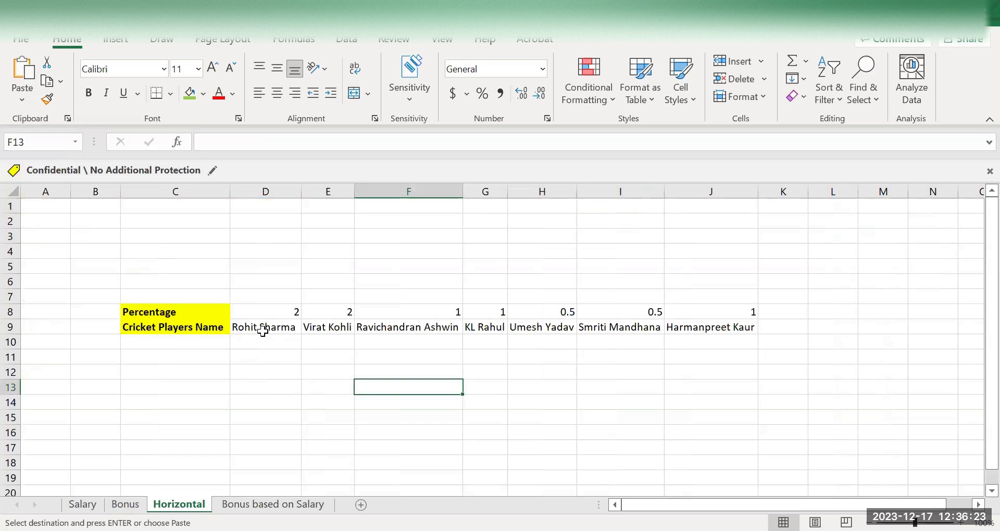
pyautogui.moveTo(261, 329); pyautogui.dragTo(756, 326)
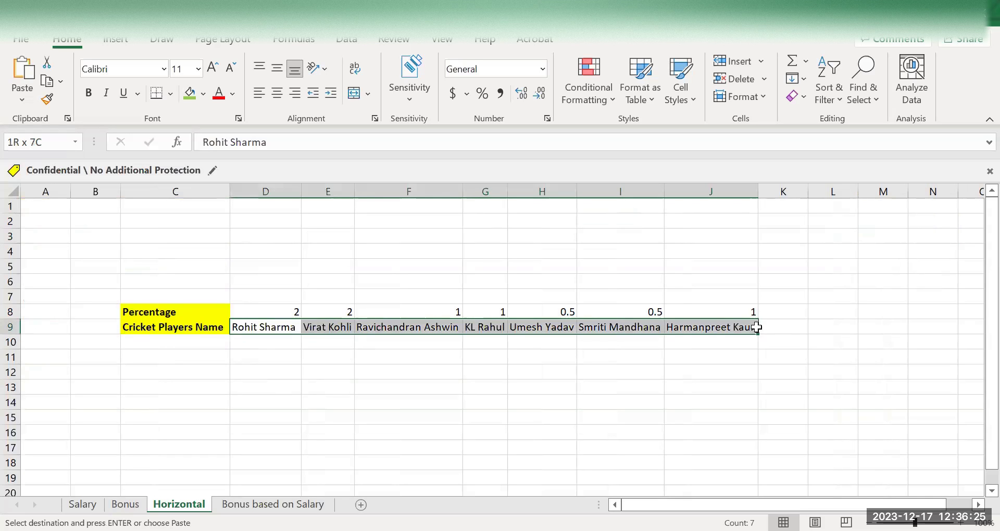
pyautogui.moveTo(267, 313); pyautogui.dragTo(691, 311)
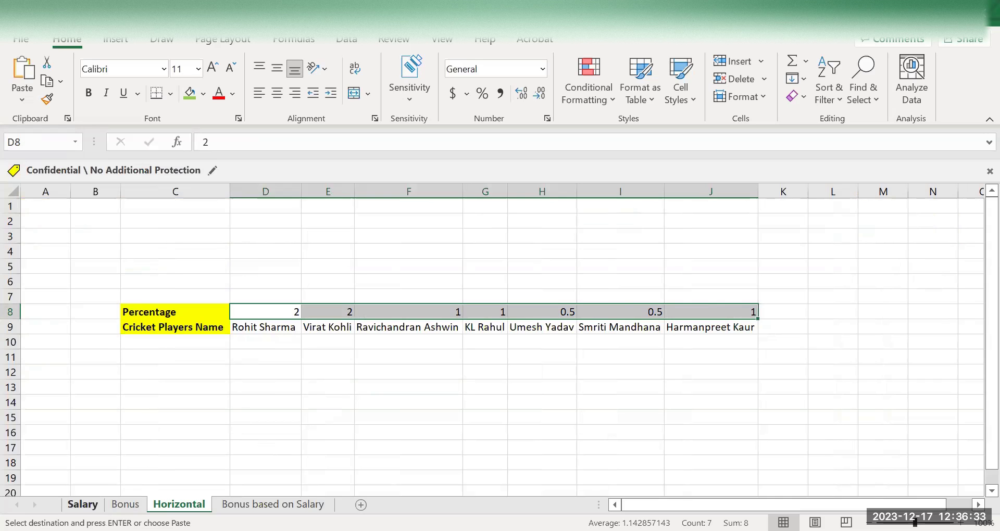
pyautogui.click(82, 504)
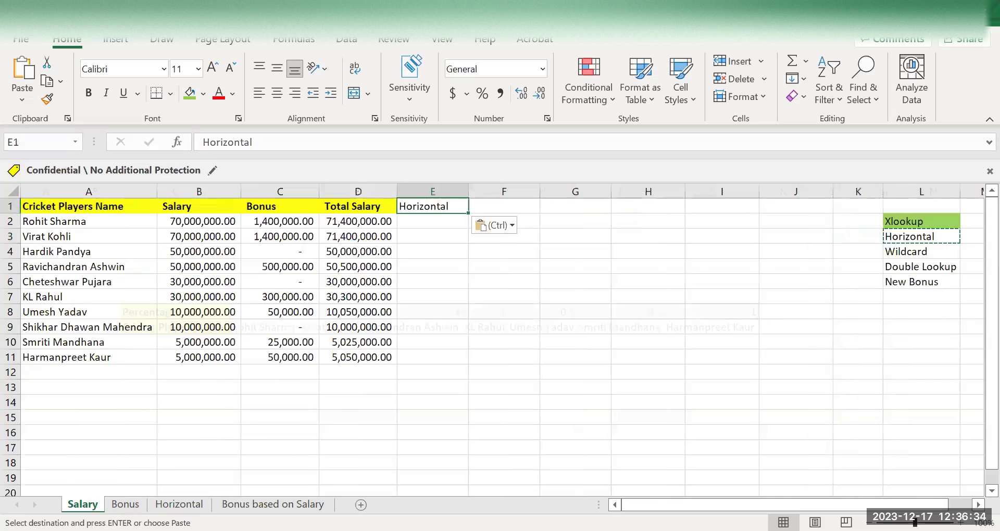
# Begin an XLOOKUP formula in E2 of the Salary sheet with the player name in A2 as the lookup value.
pyautogui.click(432, 227)
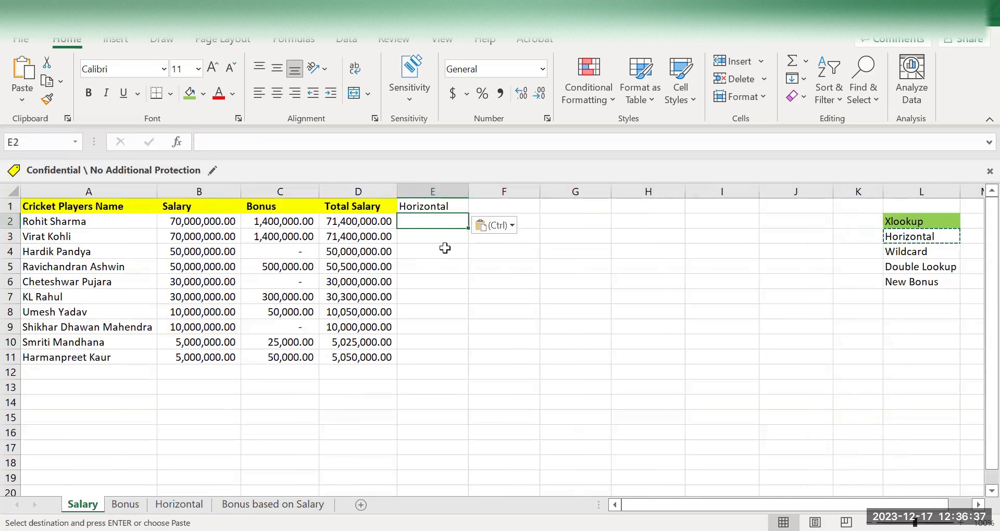
pyautogui.write('=')
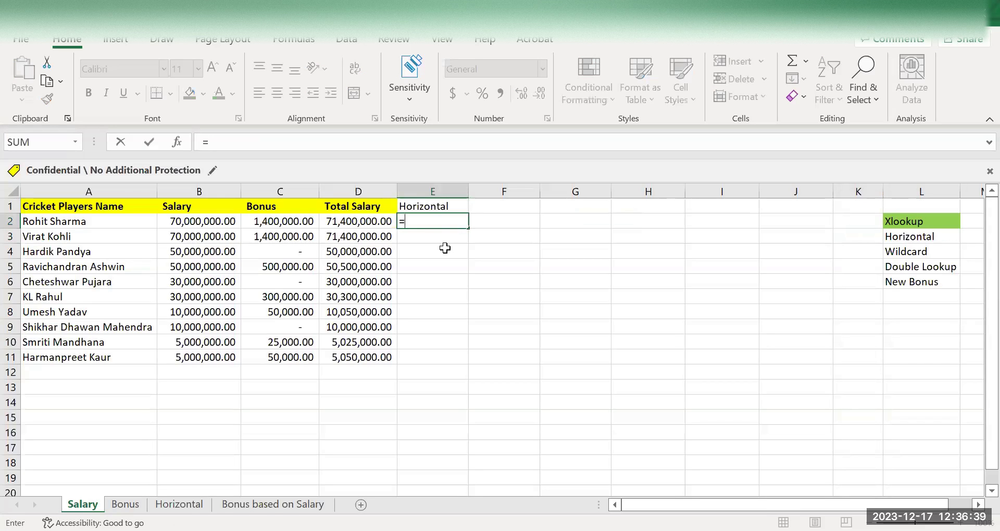
pyautogui.write('xll')
pyautogui.write('ookup')
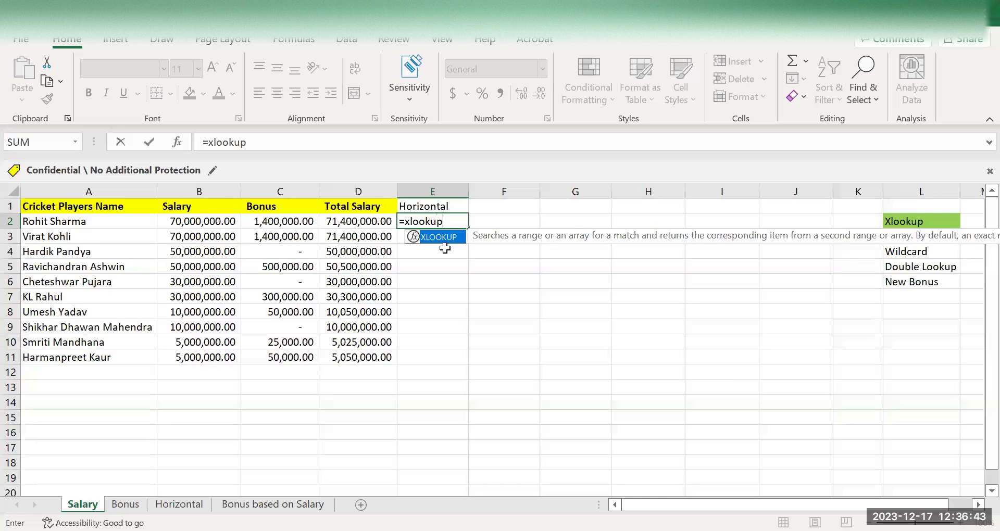
pyautogui.write('(')
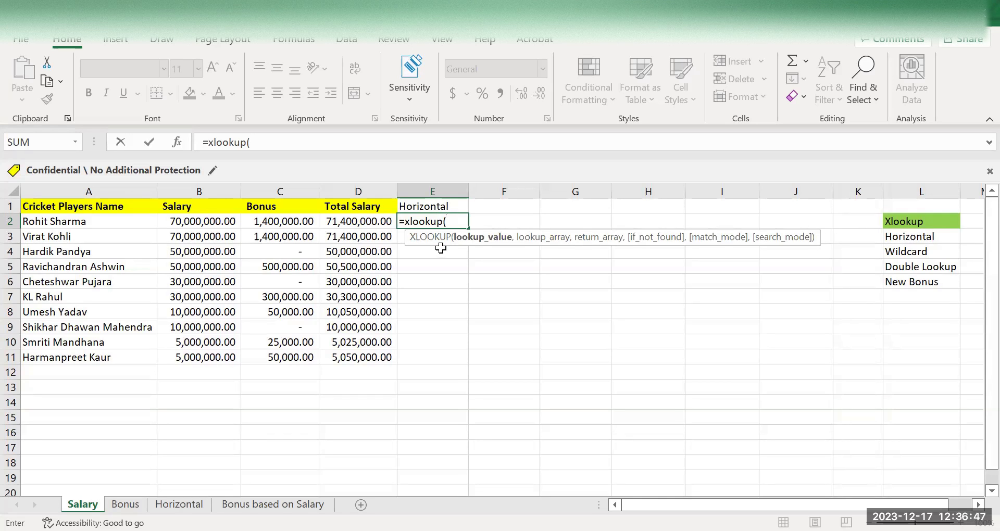
pyautogui.click(87, 223)
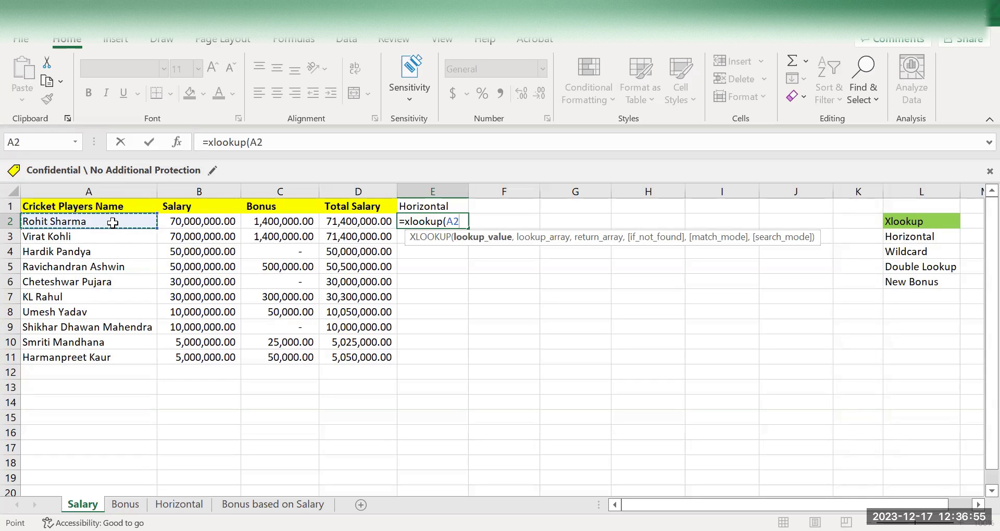
pyautogui.write(',')
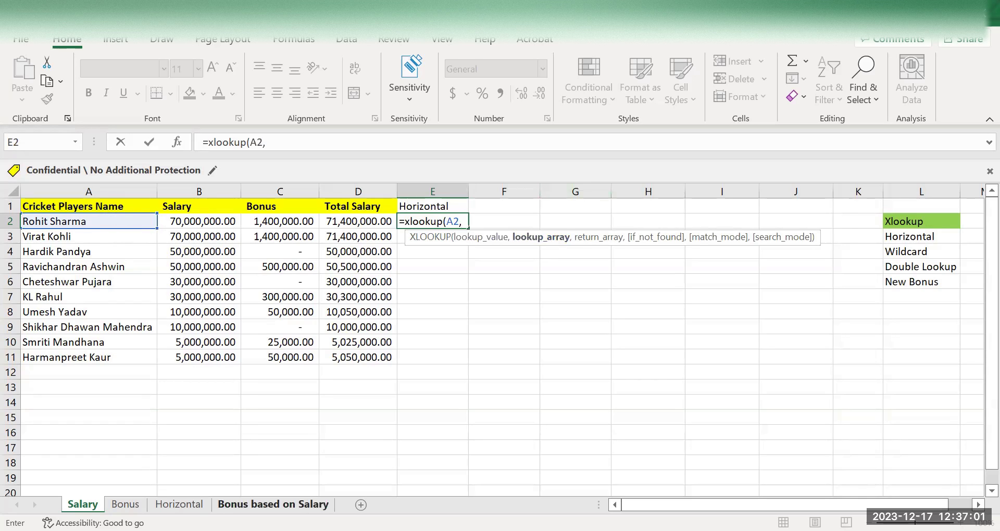
# Use the player names in D9:J9 of the Horizontal sheet, locked as an absolute reference, as the XLOOKUP lookup array.
pyautogui.click(179, 504)
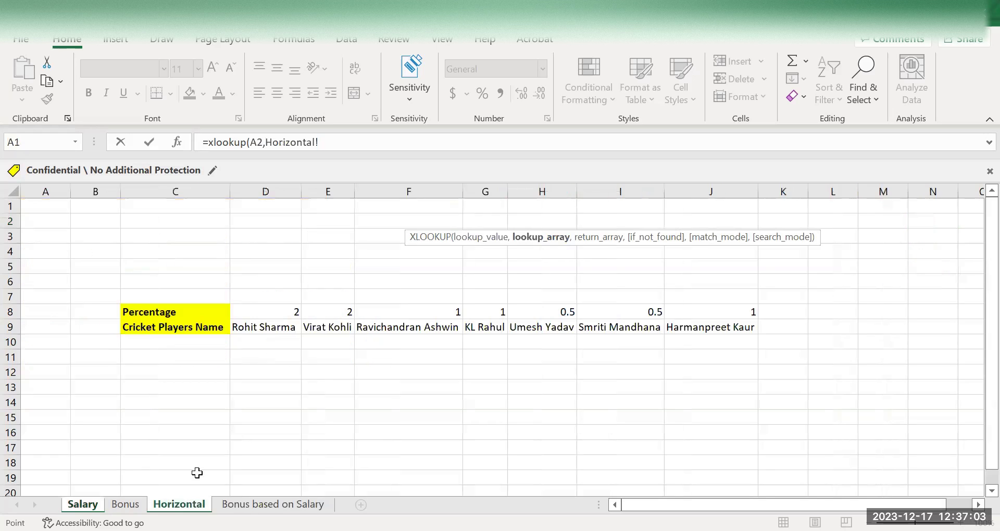
pyautogui.click(249, 327)
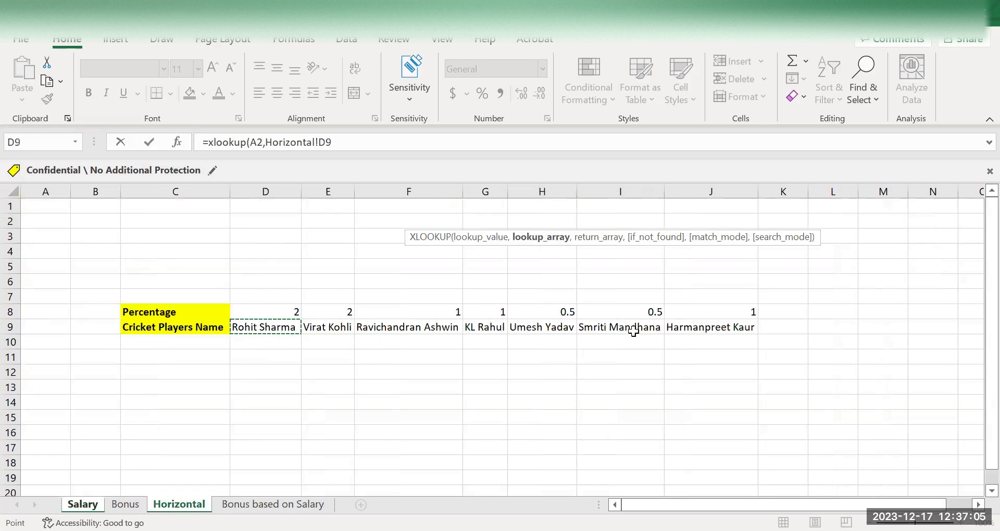
pyautogui.keyDown('shift'); pyautogui.click(708, 326); pyautogui.keyUp('shift')
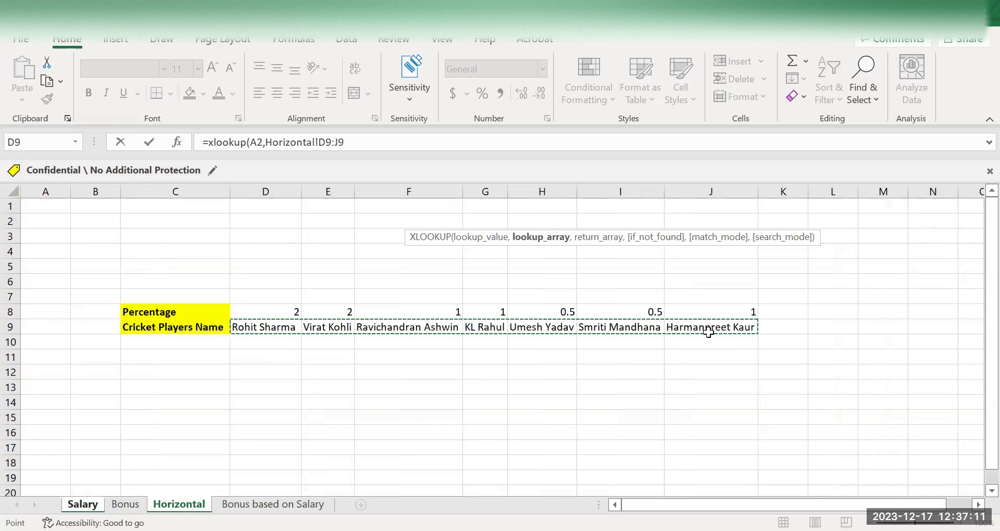
pyautogui.press('F4')
pyautogui.write(',')
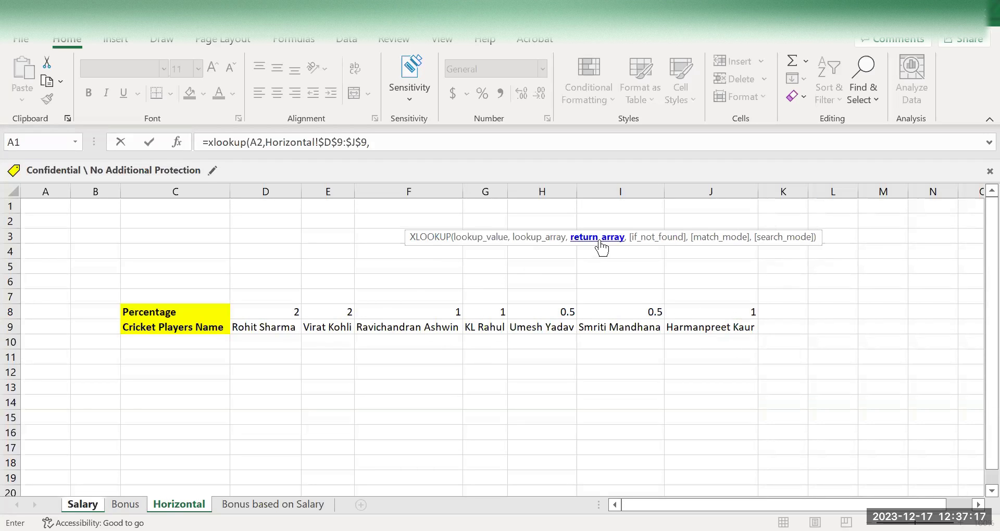
# Complete the E2 formula with the absolute range $D$8:$J$8 of the Horizontal sheet as return array, and fill it down to E11.
pyautogui.moveTo(275, 315); pyautogui.dragTo(707, 313)
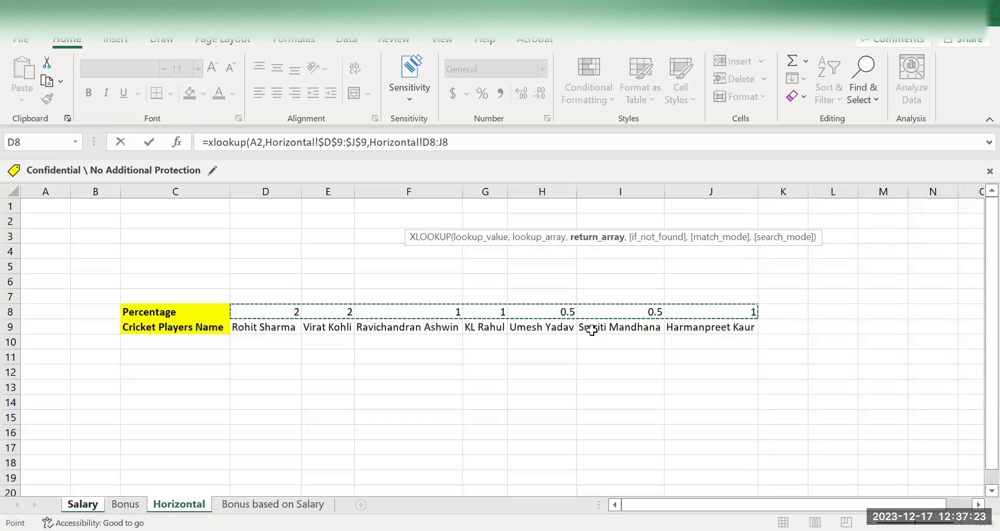
pyautogui.press('F4')
pyautogui.press('Return')
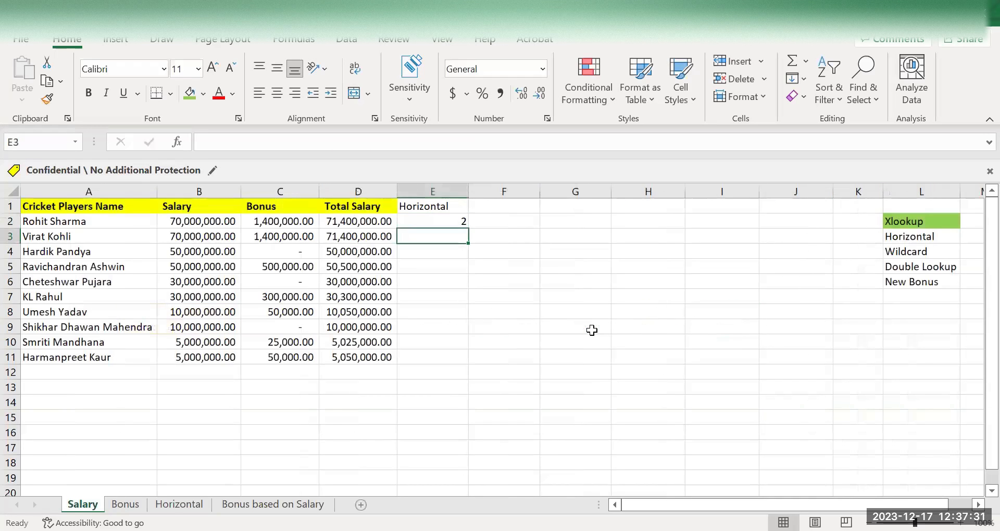
pyautogui.press('Up')
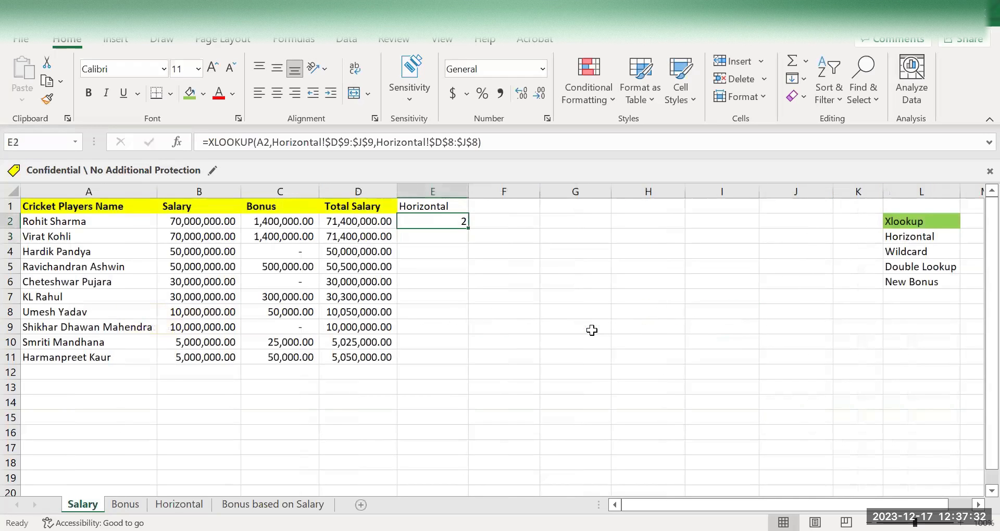
pyautogui.doubleClick(468, 227)
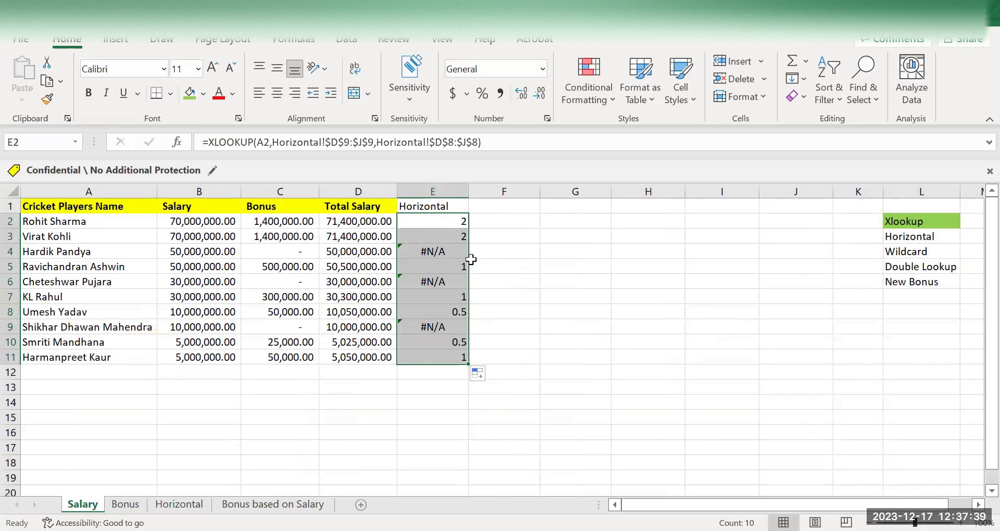
# Shade the Horizontal topic cell L3 with the same light green fill as L2.
pyautogui.click(924, 239)
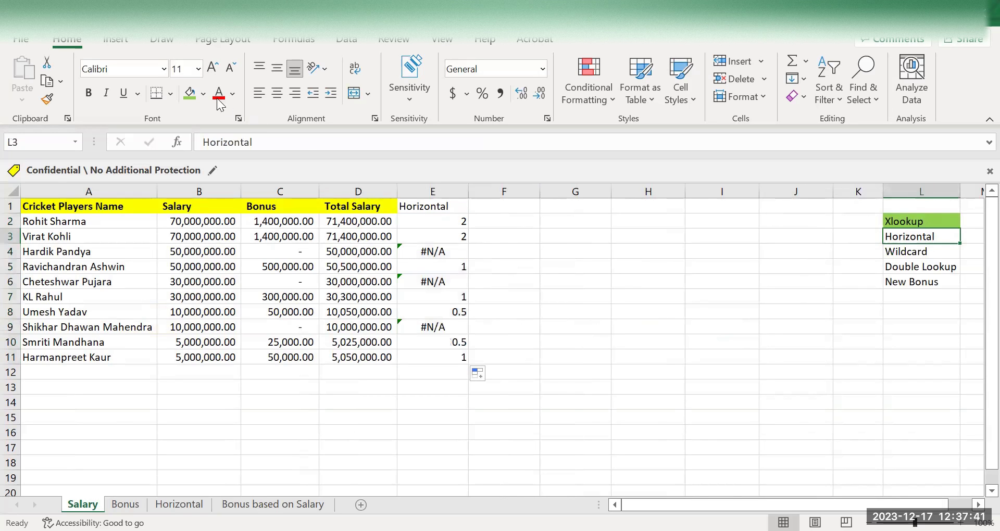
pyautogui.click(191, 90)
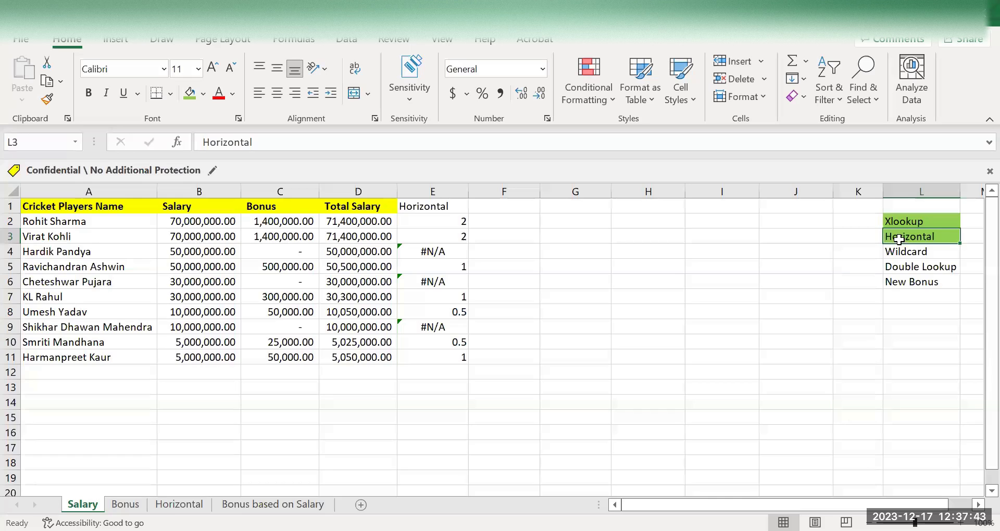
pyautogui.click(915, 252)
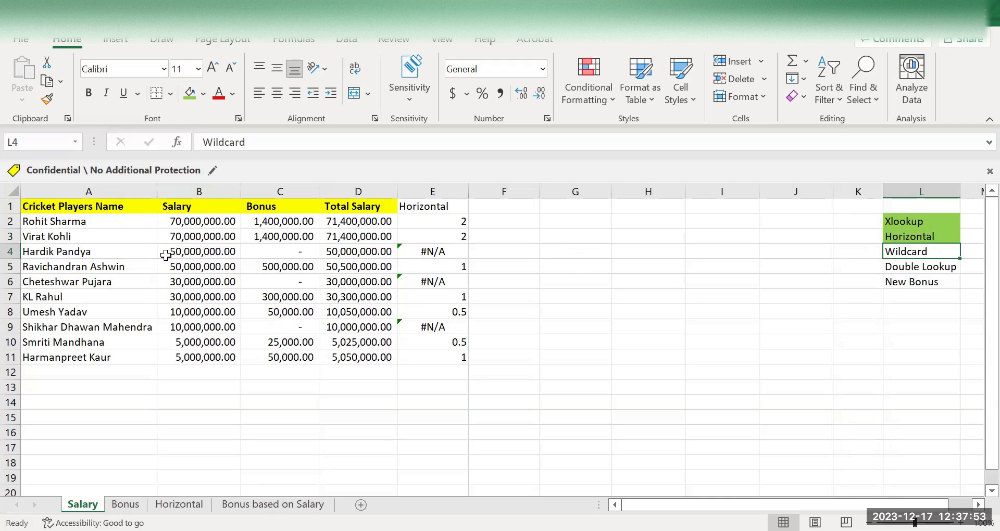
# Enter the partial player names Kohli in G3 and Rahul in G4 of the Salary sheet.
pyautogui.click(594, 237)
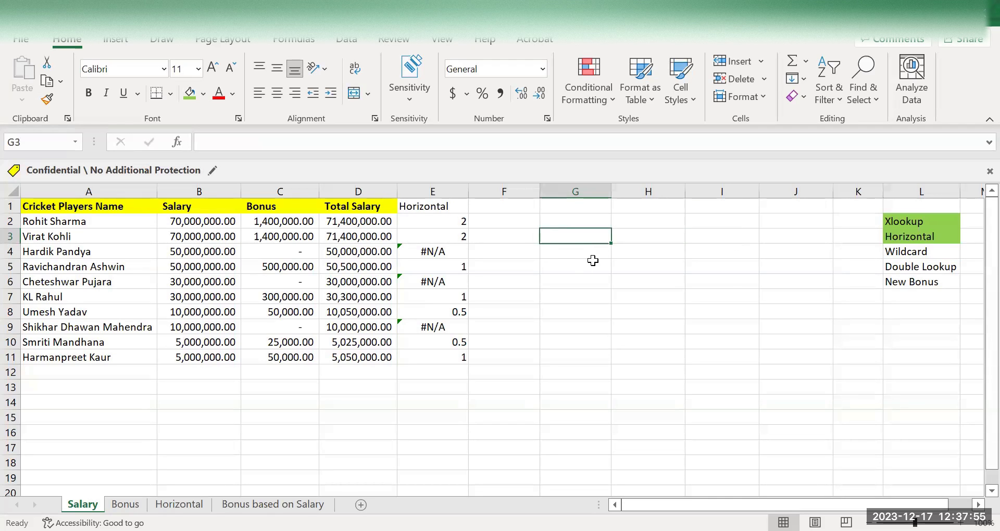
pyautogui.write('O')
pyautogui.press('BackSpace')
pyautogui.write('K')
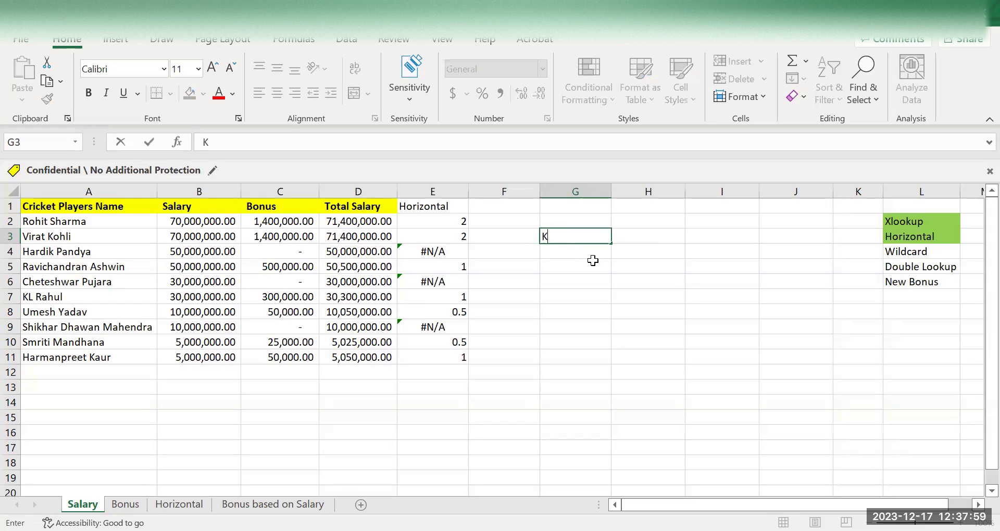
pyautogui.write('ohli')
pyautogui.press('Return')
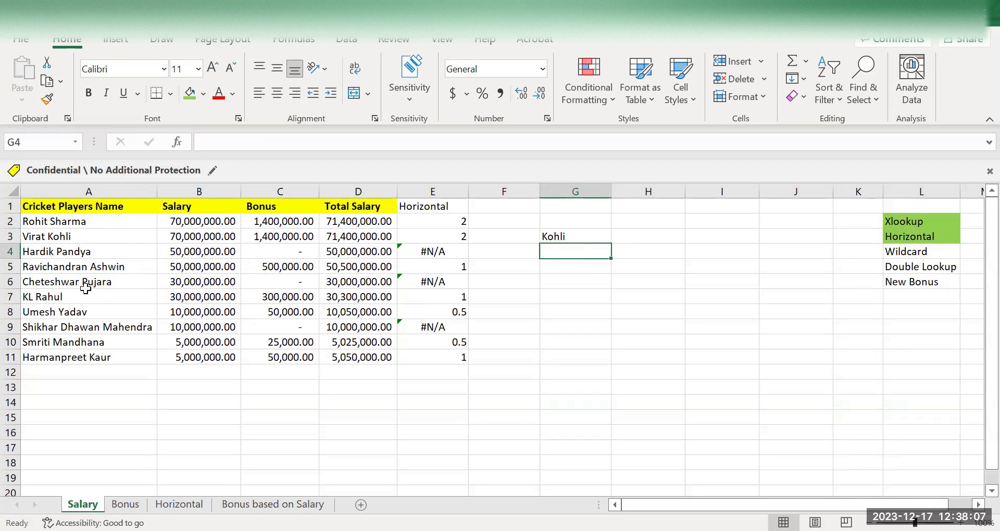
pyautogui.write('Rahul')
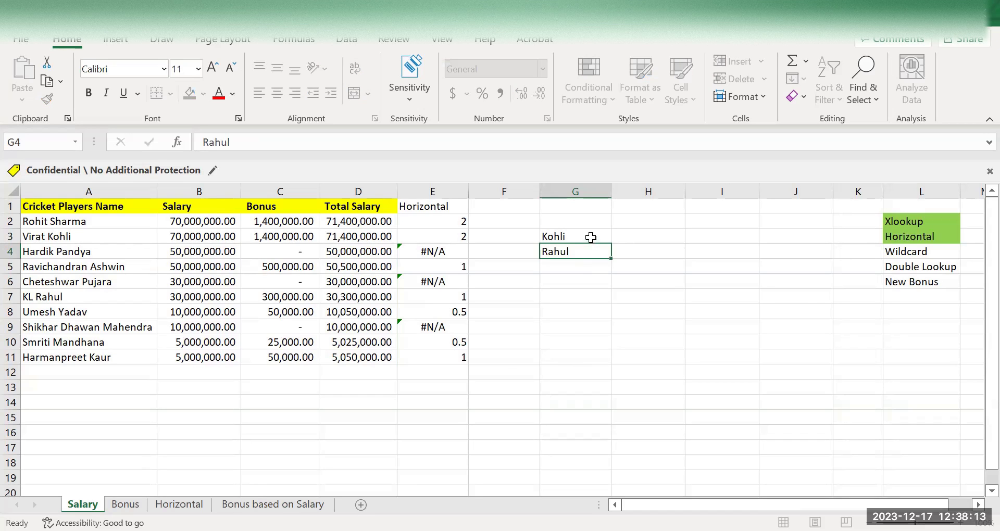
pyautogui.press('Return')
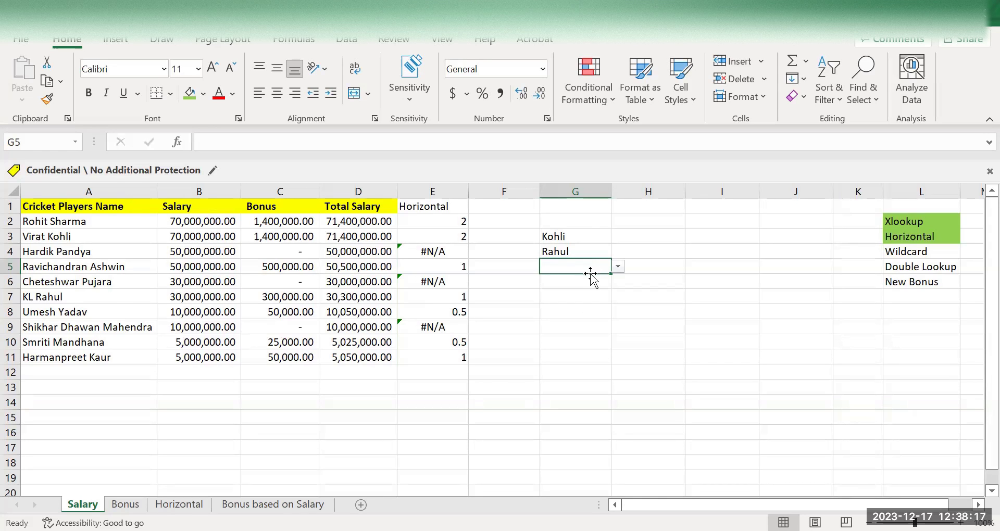
pyautogui.write('D')
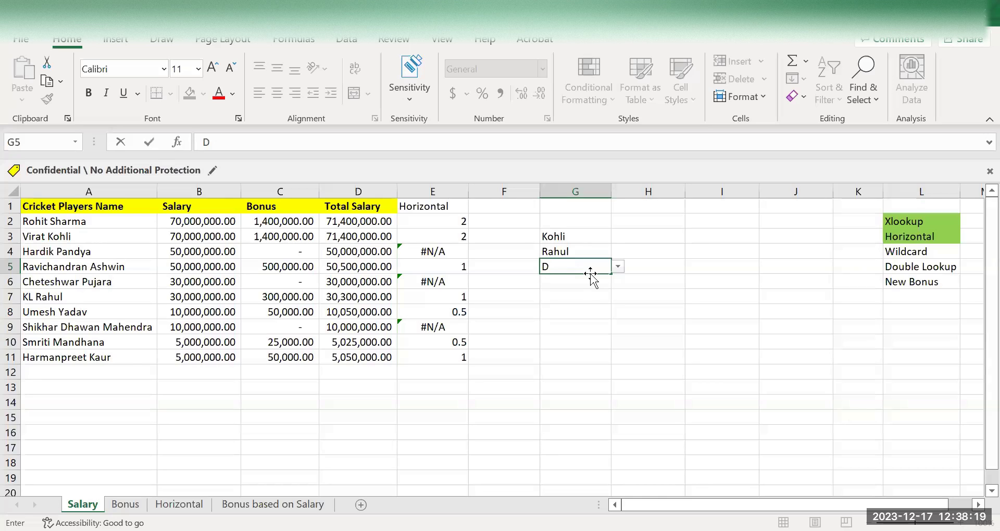
pyautogui.click(704, 301)
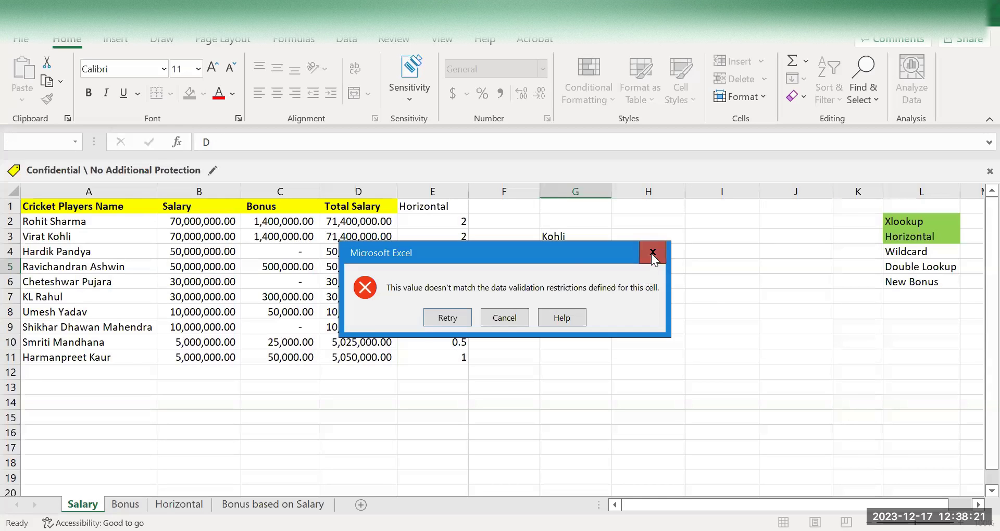
pyautogui.click(651, 253)
# Copy cell G4 over G5 and replace the copied text in G5 with Dhawan.
pyautogui.click(586, 249)
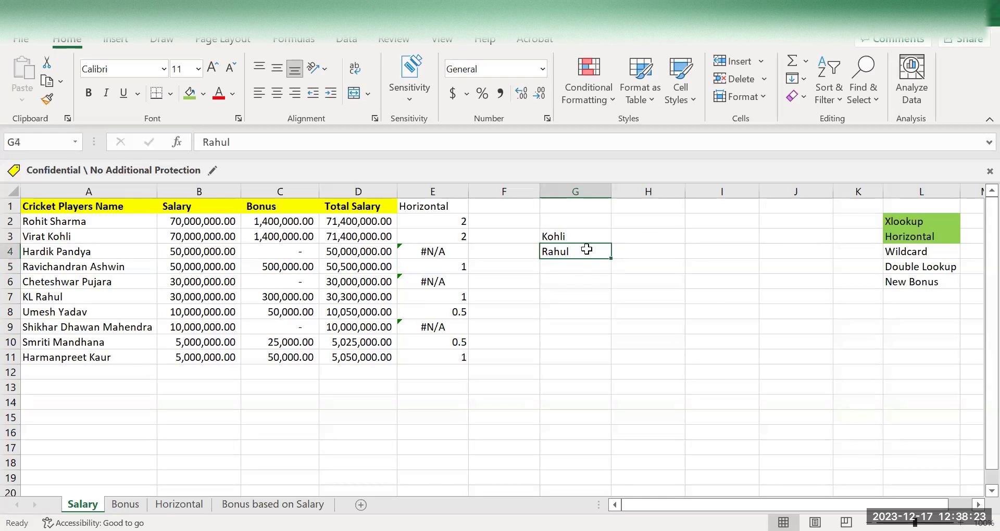
pyautogui.hotkey('ctrl', 'c')
pyautogui.press('Down')
pyautogui.hotkey('ctrl', 'v')
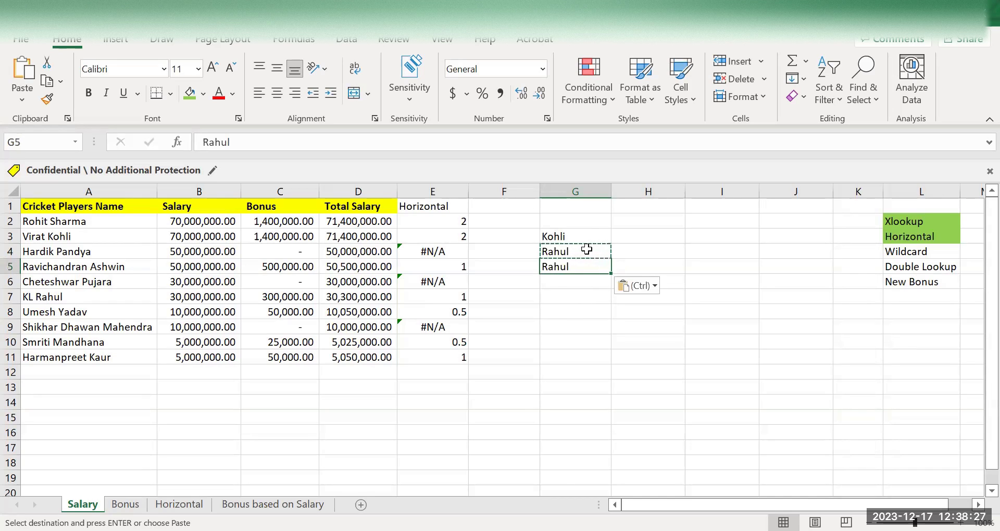
pyautogui.write('Dhawan')
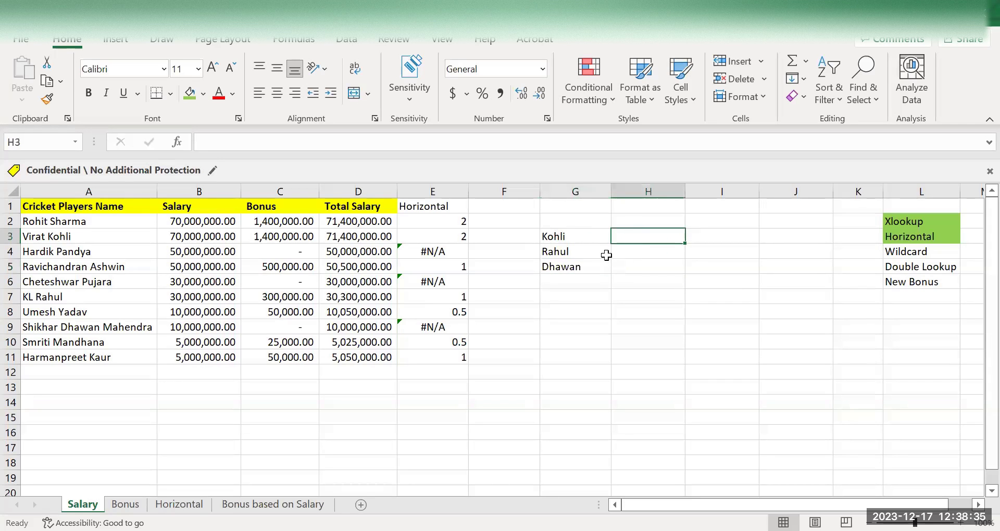
pyautogui.click(578, 235)
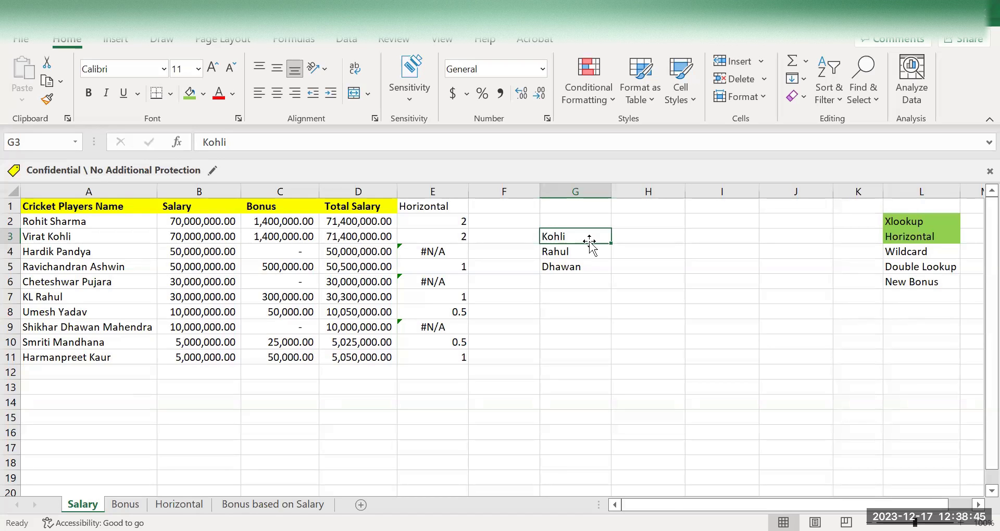
pyautogui.press('Right')
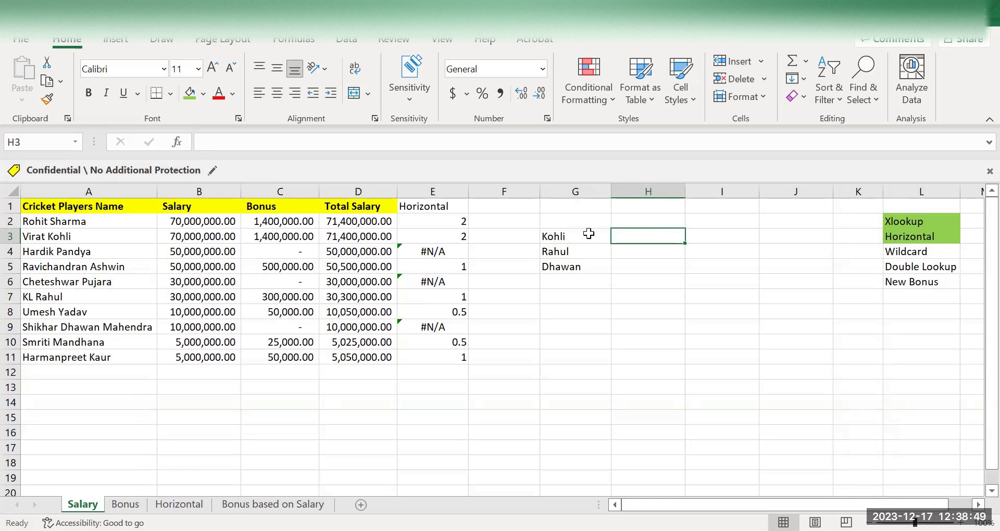
pyautogui.click(577, 232)
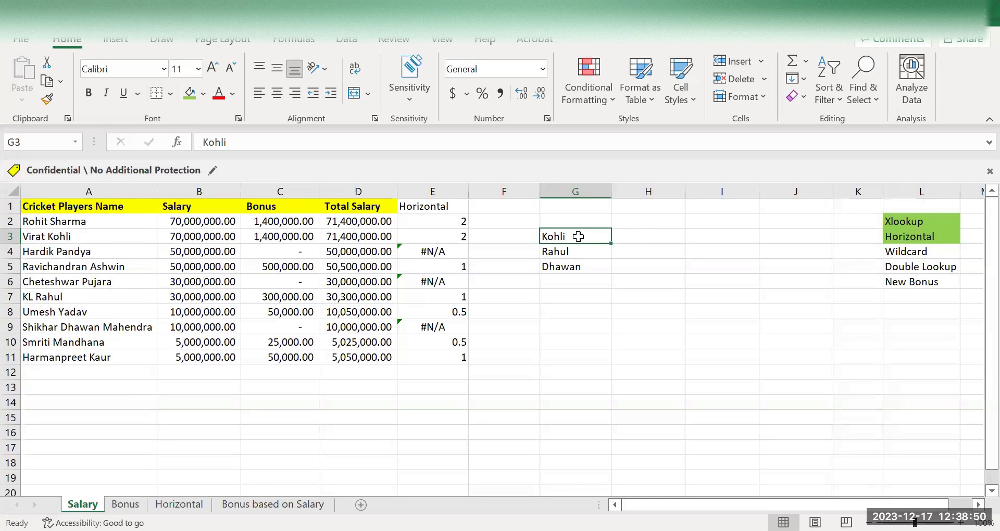
# Begin an XLOOKUP formula in H3 with the wildcard expression "*"&G3 as the lookup value.
pyautogui.click(638, 232)
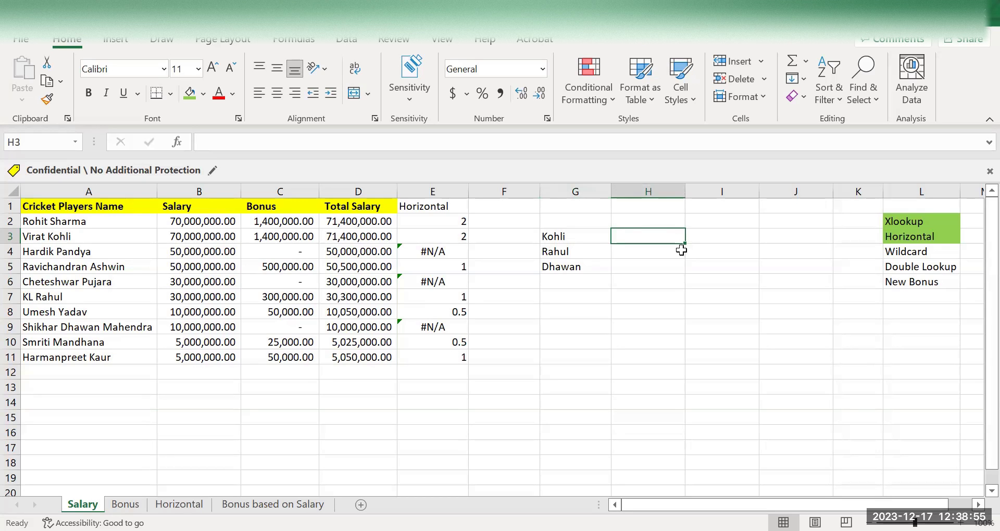
pyautogui.write('=x')
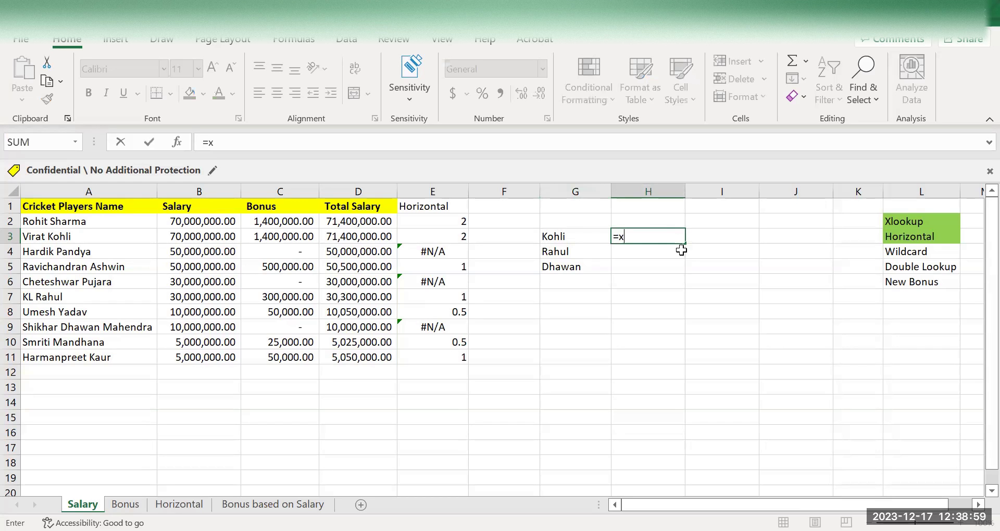
pyautogui.write('loo')
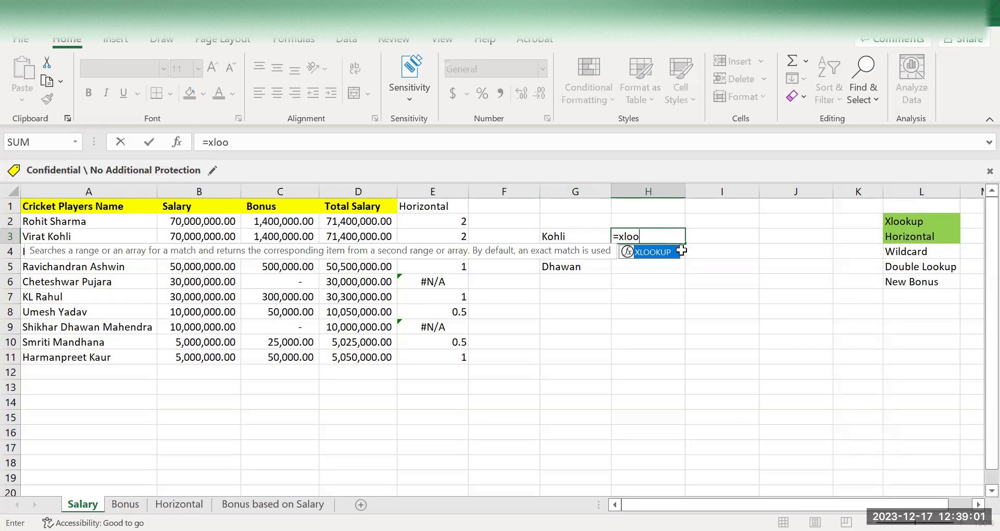
pyautogui.write('kup(')
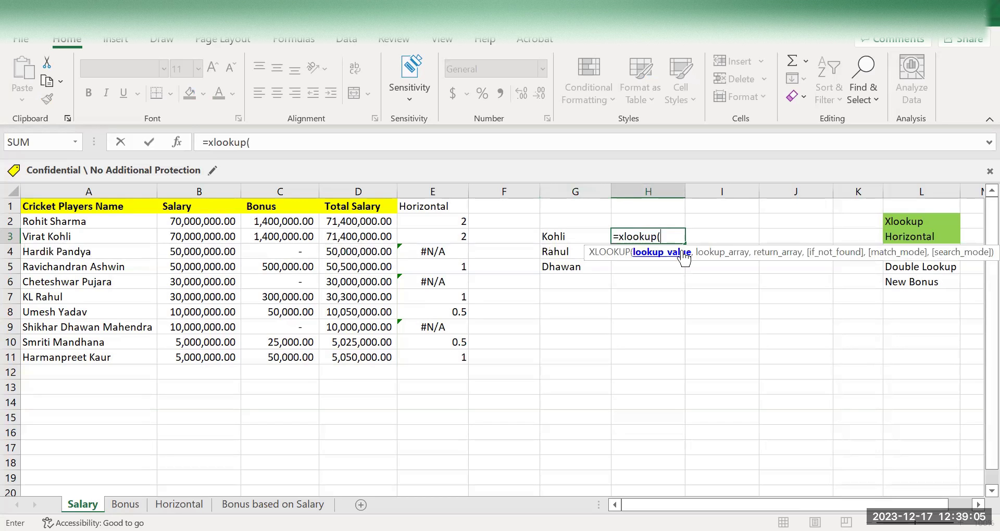
pyautogui.click(551, 234)
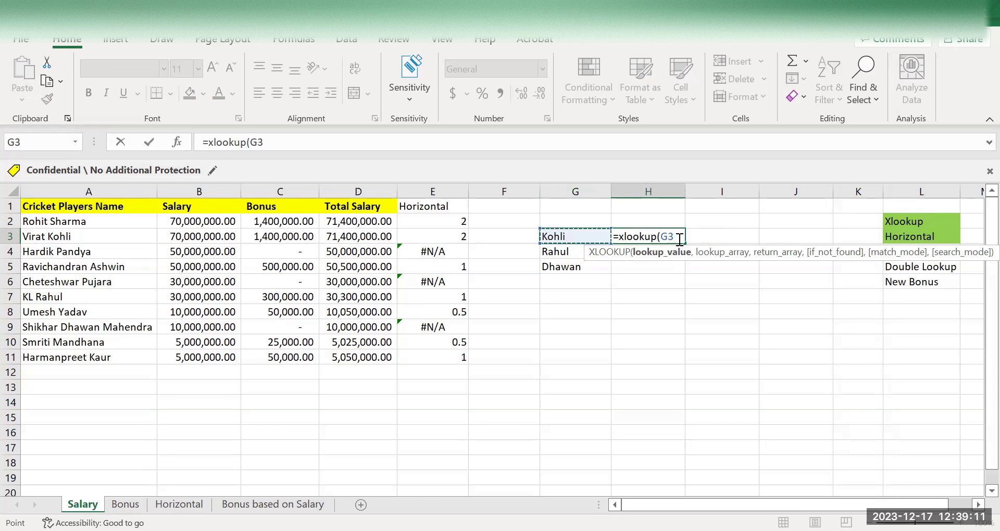
pyautogui.click(661, 237)
pyautogui.write('"')
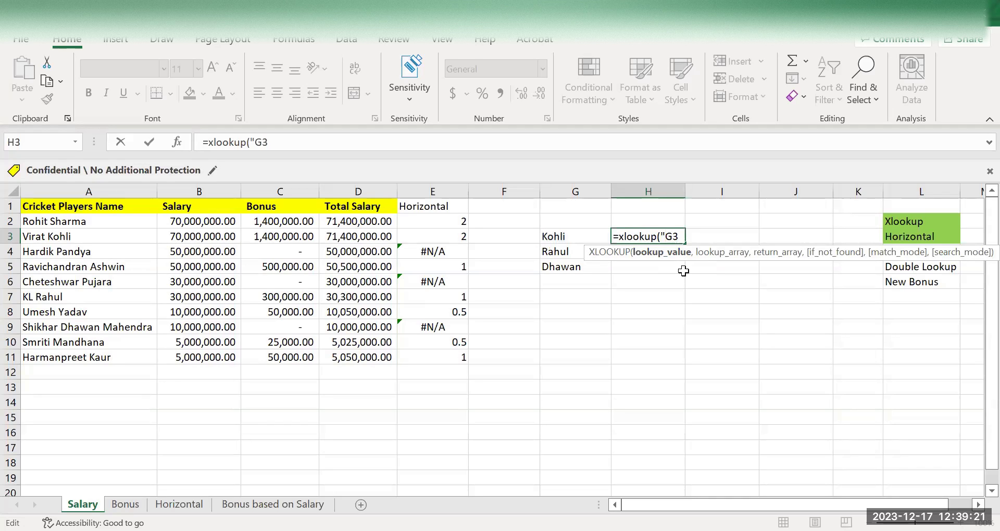
pyautogui.write('*"')
pyautogui.write('&')
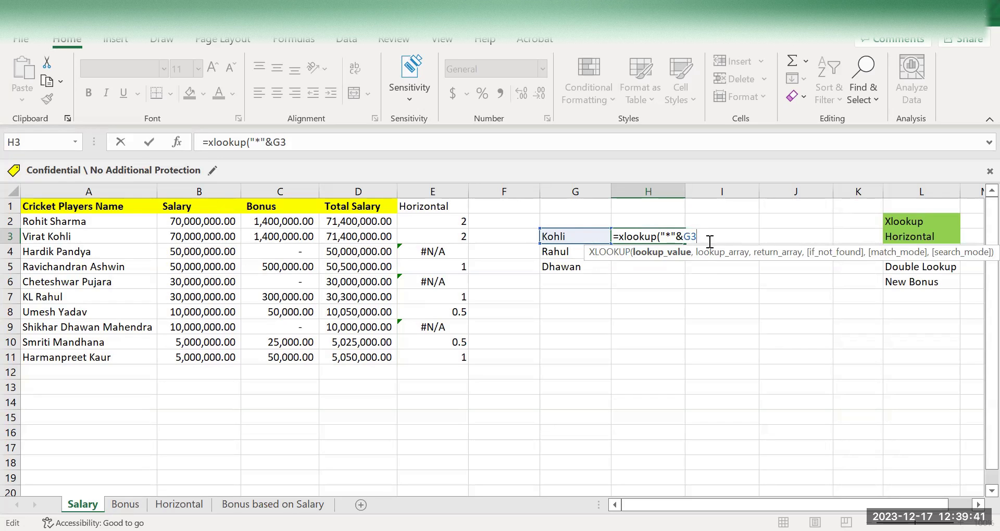
pyautogui.write(',')
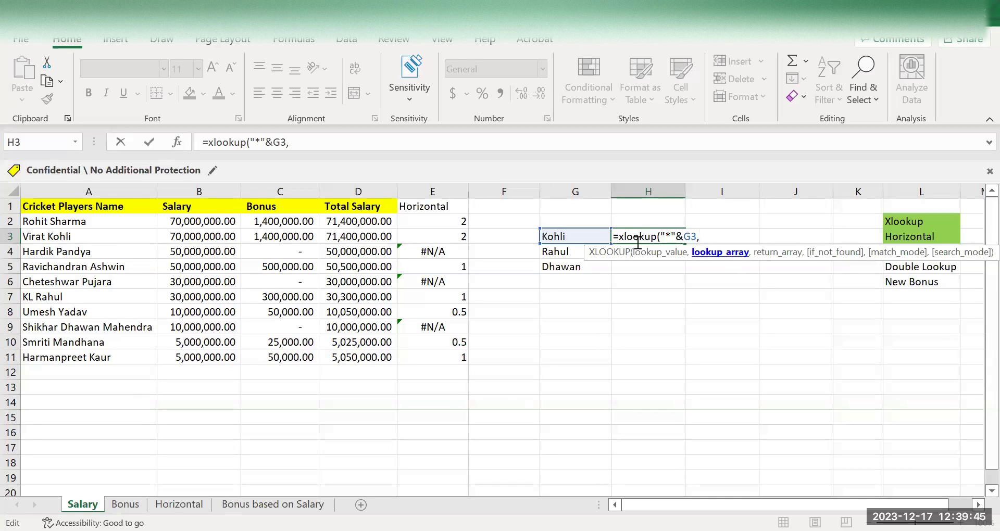
# Use the player names in A2:A11 as both the lookup array and the return array of the H3 formula.
pyautogui.moveTo(87, 220); pyautogui.dragTo(91, 242)
pyautogui.moveTo(81, 322); pyautogui.dragTo(76, 357)
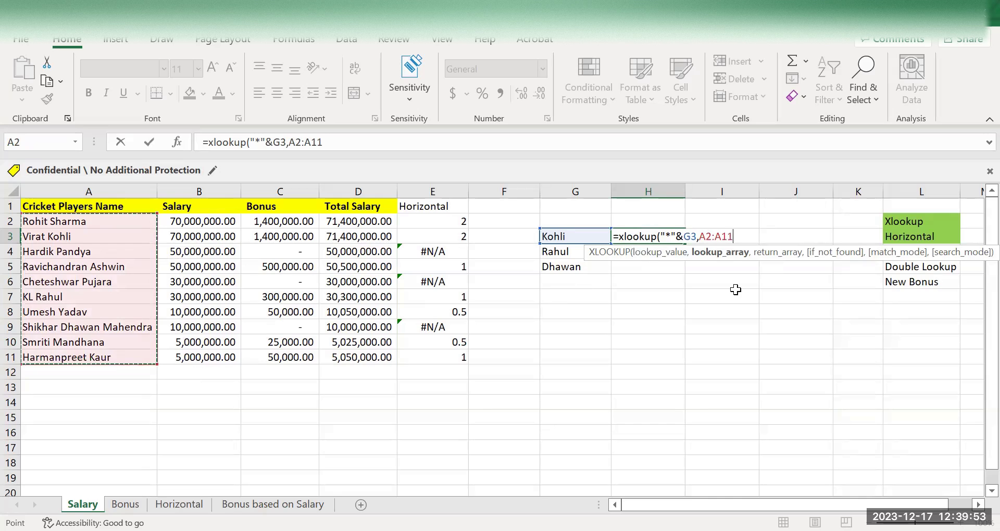
pyautogui.write(',')
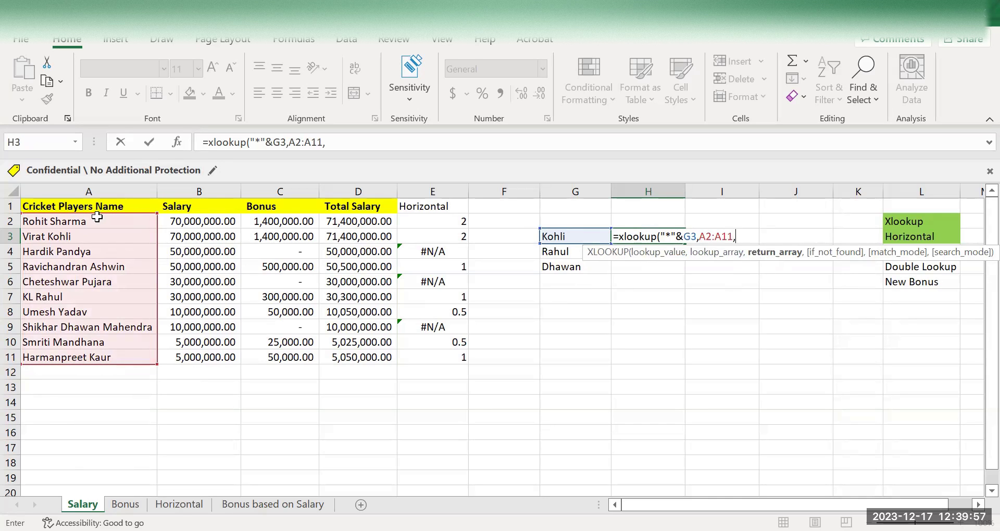
pyautogui.moveTo(97, 220); pyautogui.dragTo(95, 358)
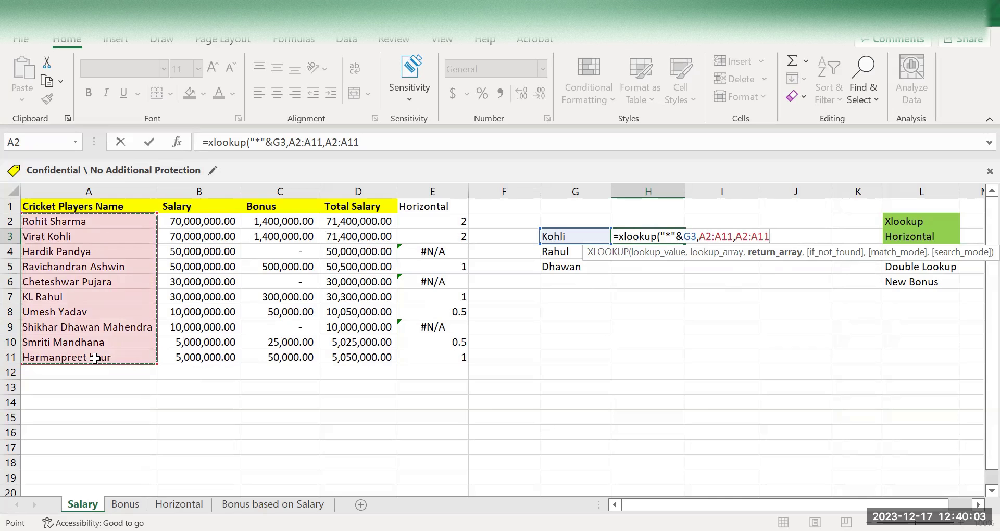
# Complete the H3 XLOOKUP formula with the if-not-found argument left empty and match mode 2, Wildcard character match.
pyautogui.write(',')
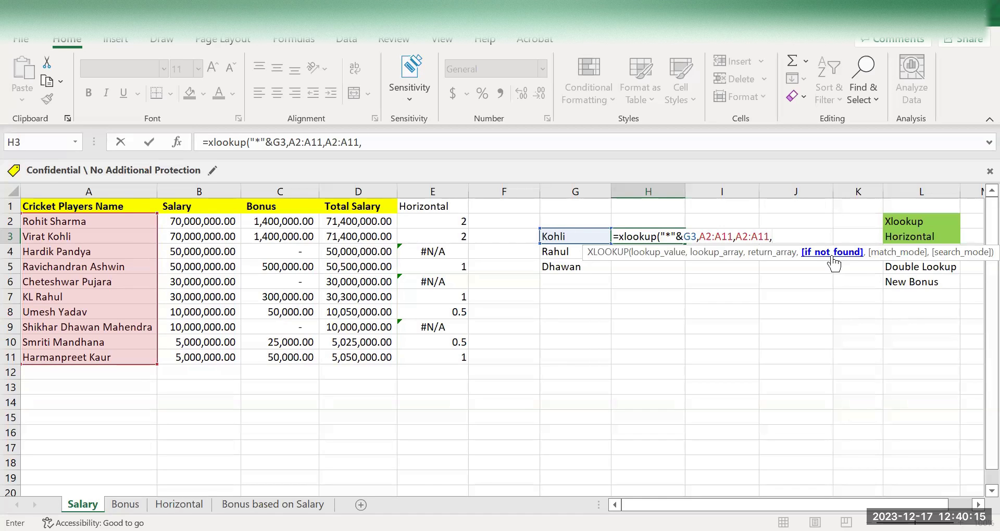
pyautogui.write(',')
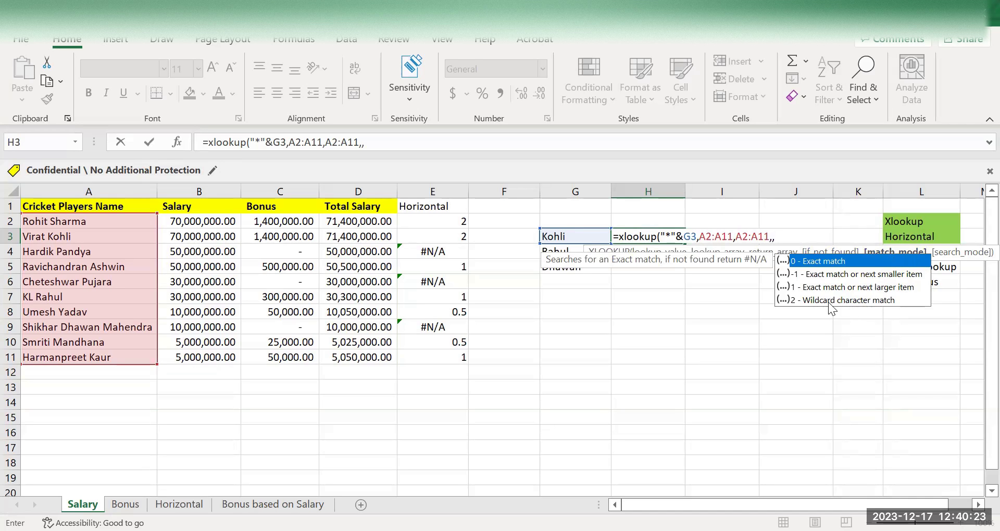
pyautogui.click(847, 302)
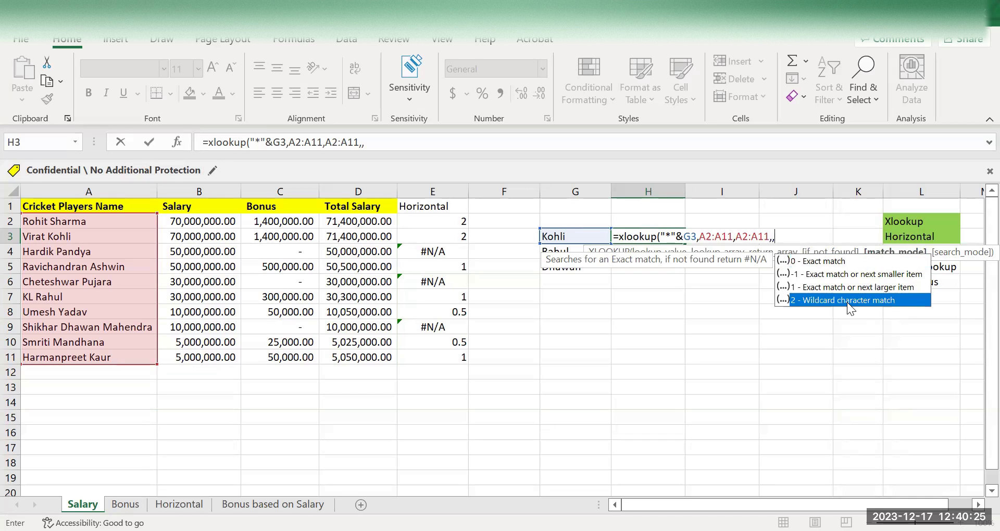
pyautogui.doubleClick(847, 301)
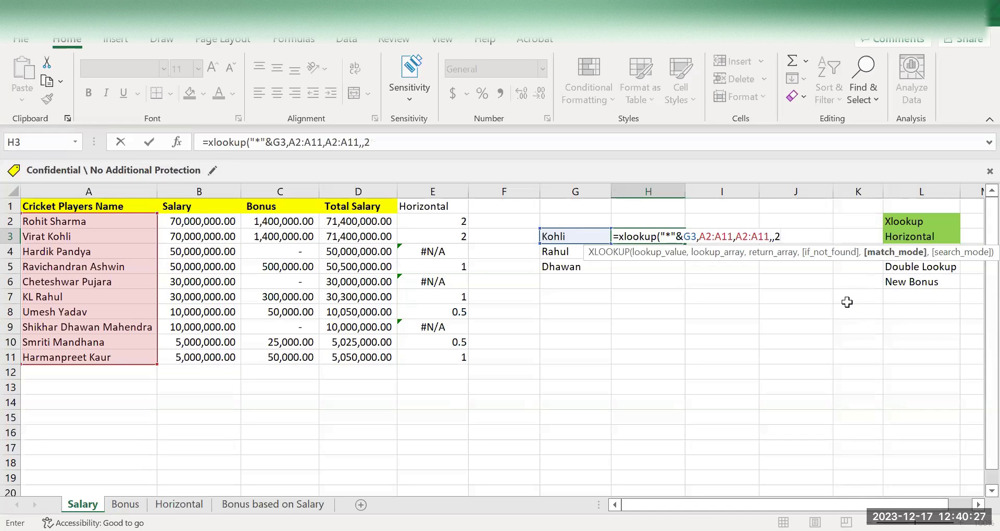
pyautogui.write(')')
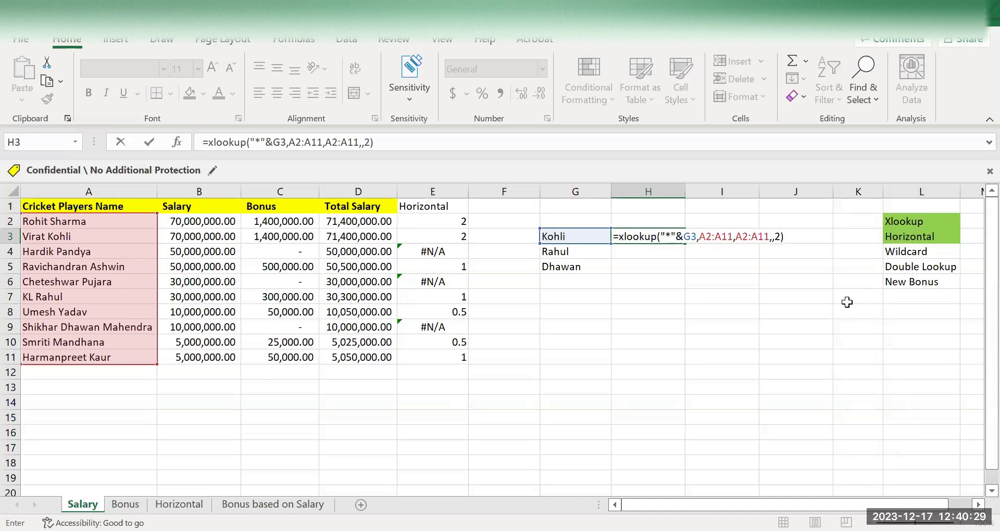
pyautogui.hotkey('ctrl', 'Return')
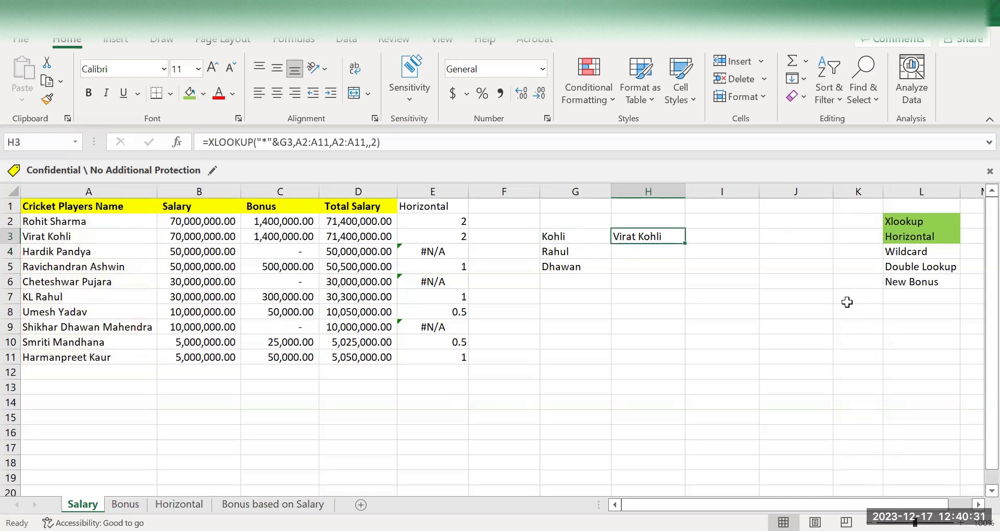
# Fill the wildcard XLOOKUP formula from H3 down into H4 and H5 for Rahul and Dhawan.
pyautogui.click(570, 235)
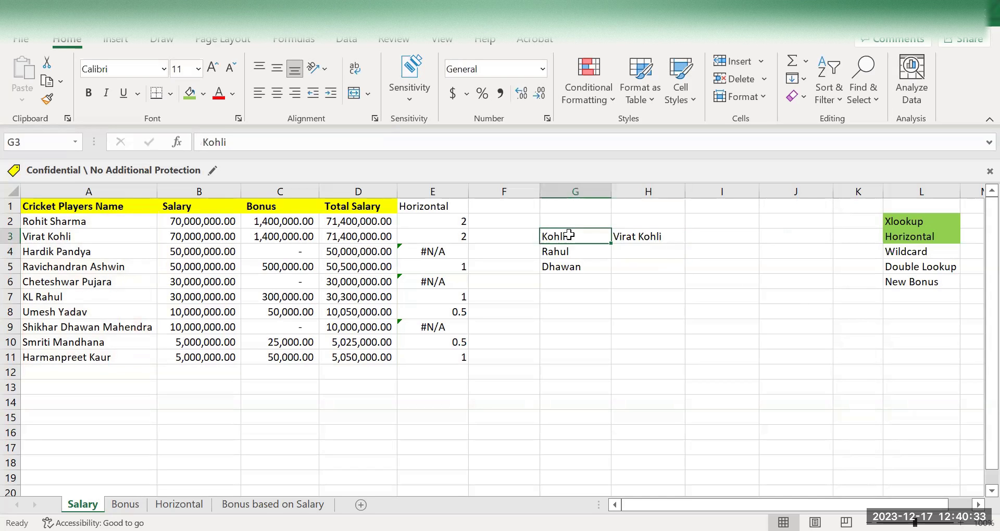
pyautogui.click(635, 237)
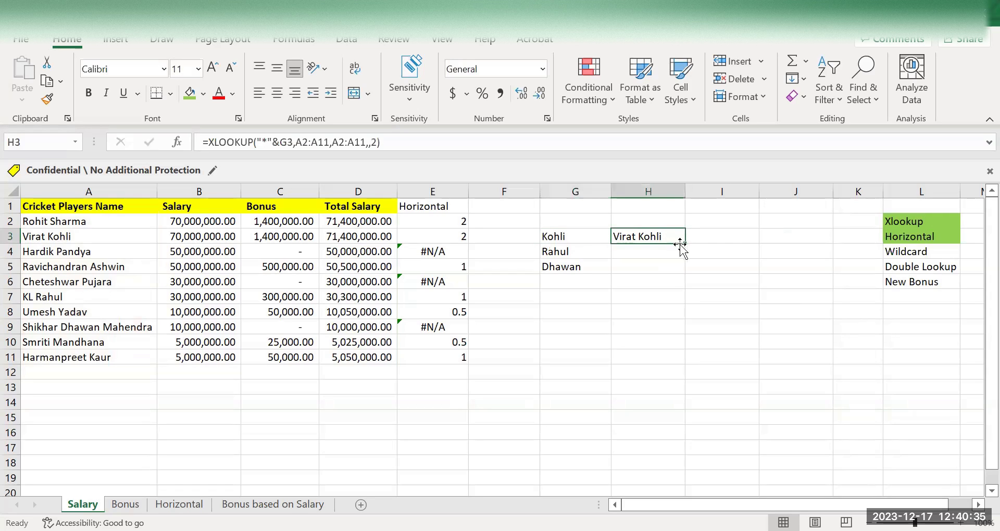
pyautogui.click(661, 249)
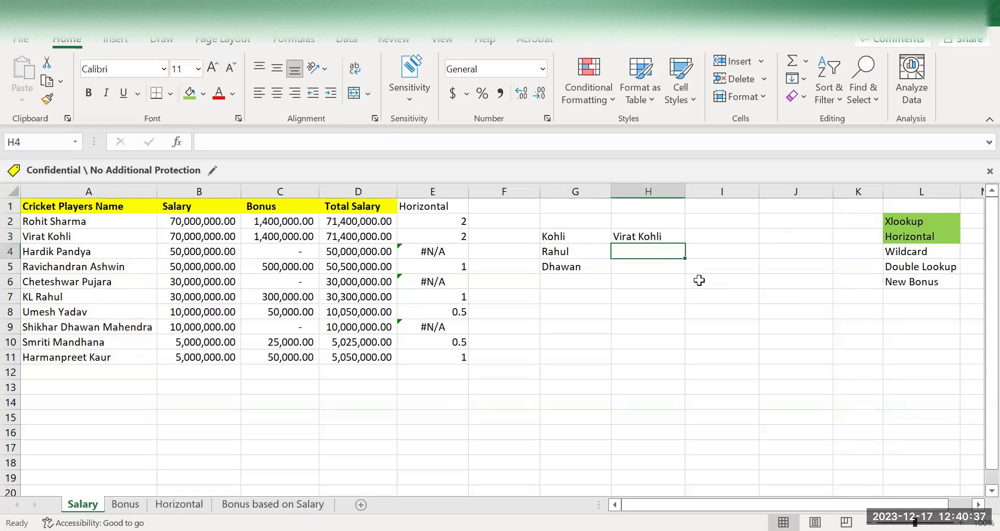
pyautogui.hotkey('ctrl', 'd')
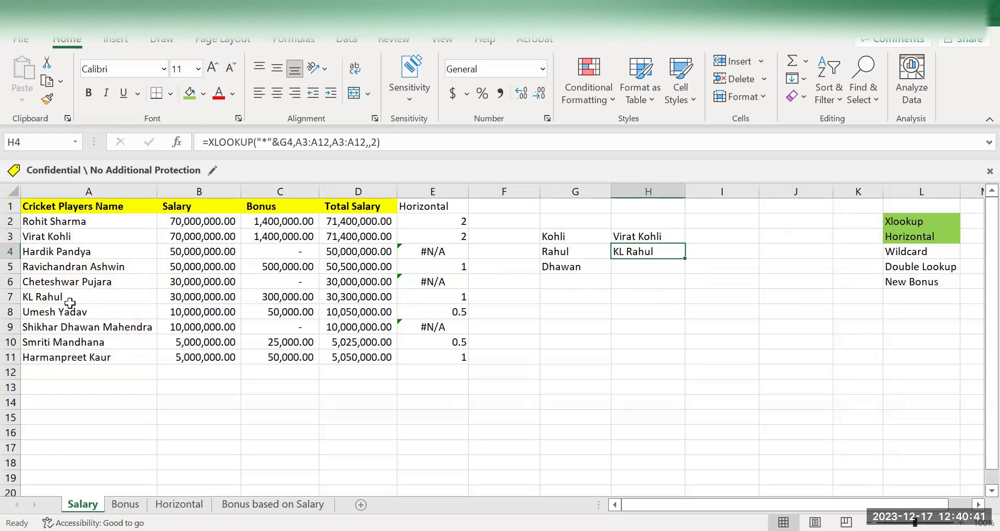
pyautogui.click(106, 325)
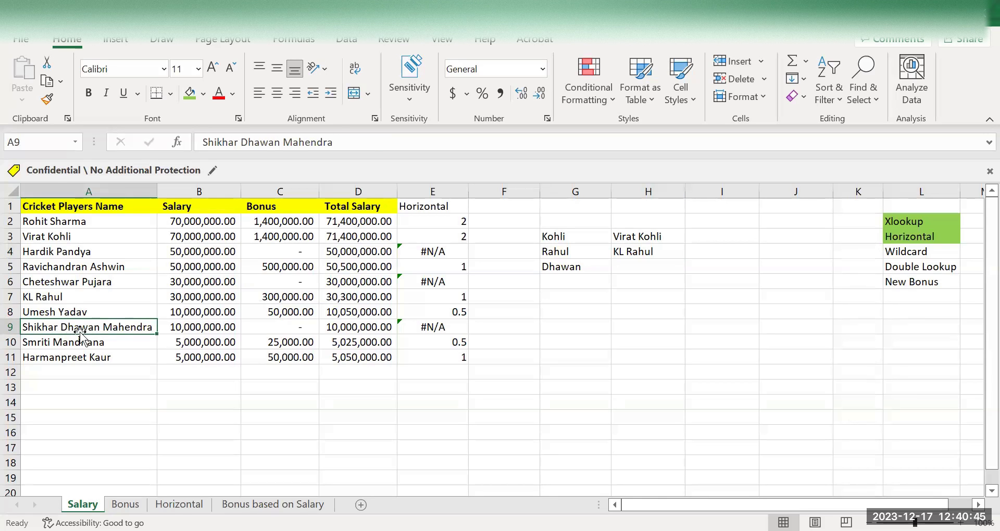
pyautogui.click(622, 268)
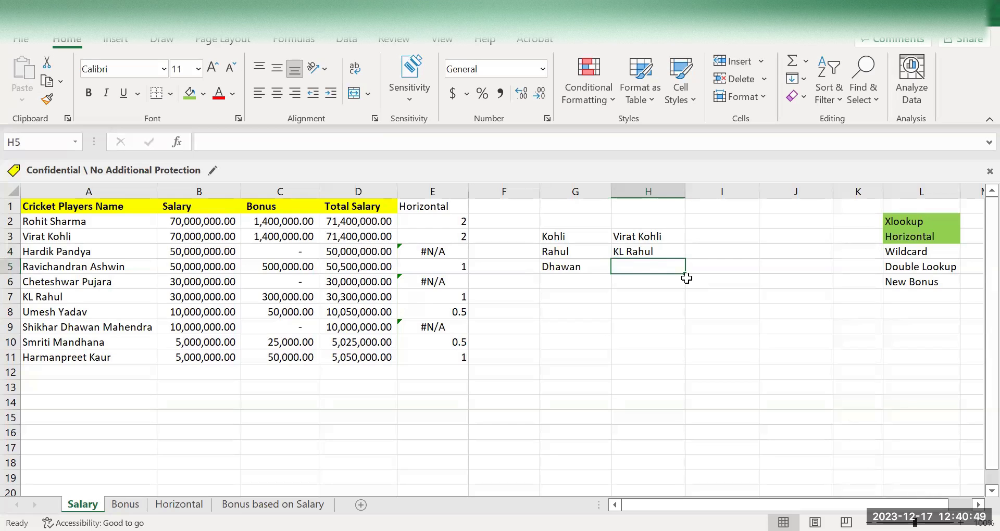
pyautogui.hotkey('ctrl', 'd')
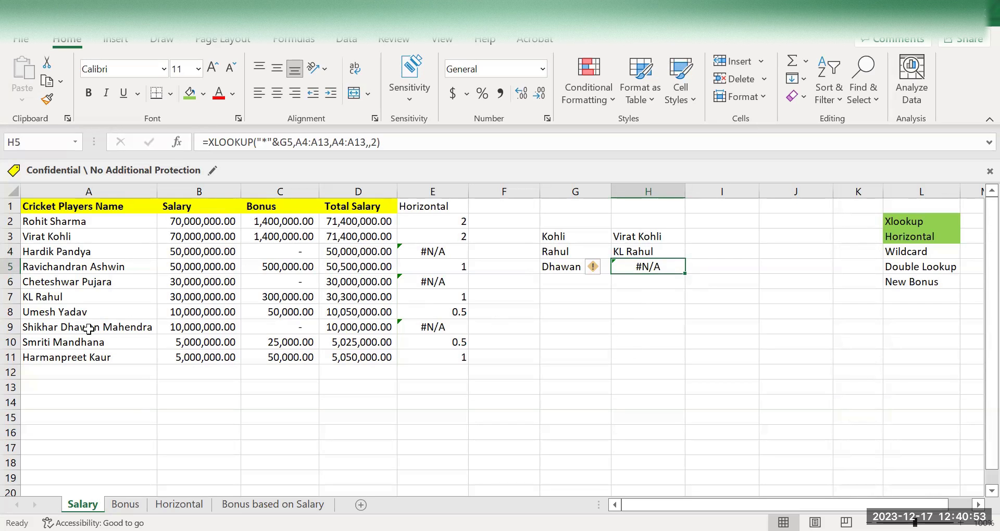
# Append &"*" after G5 in the H5 formula's lookup value so text following the partial name also matches.
pyautogui.click(653, 237)
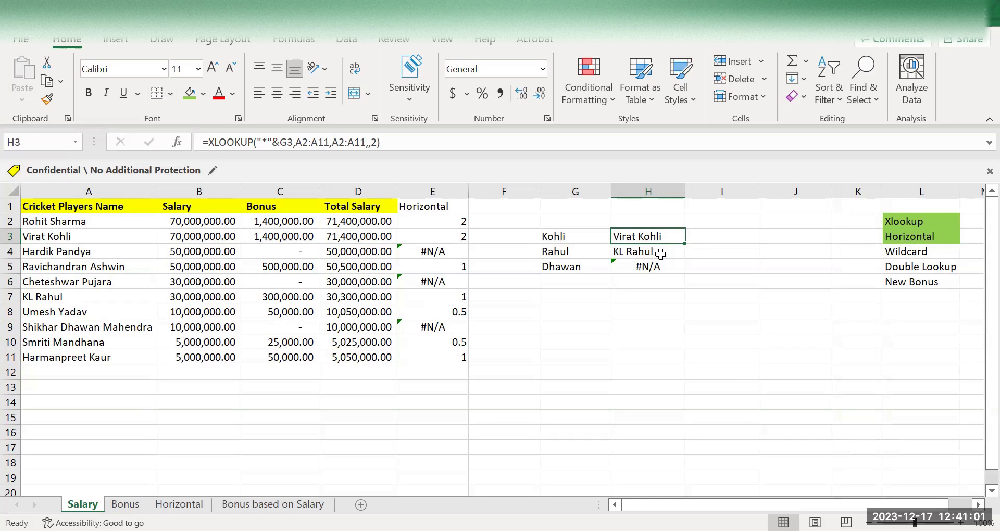
pyautogui.click(569, 237)
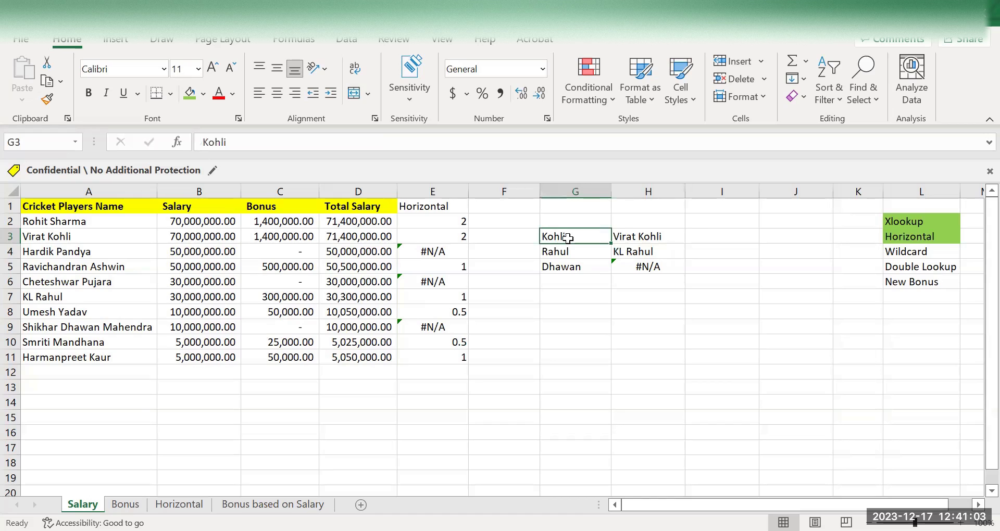
pyautogui.click(627, 235)
pyautogui.moveTo(272, 142); pyautogui.dragTo(255, 143)
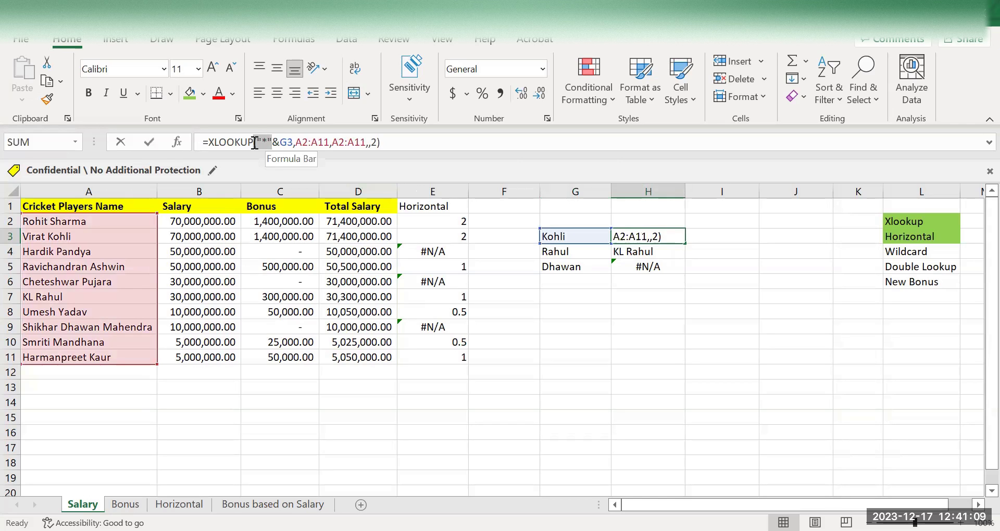
pyautogui.click(290, 143)
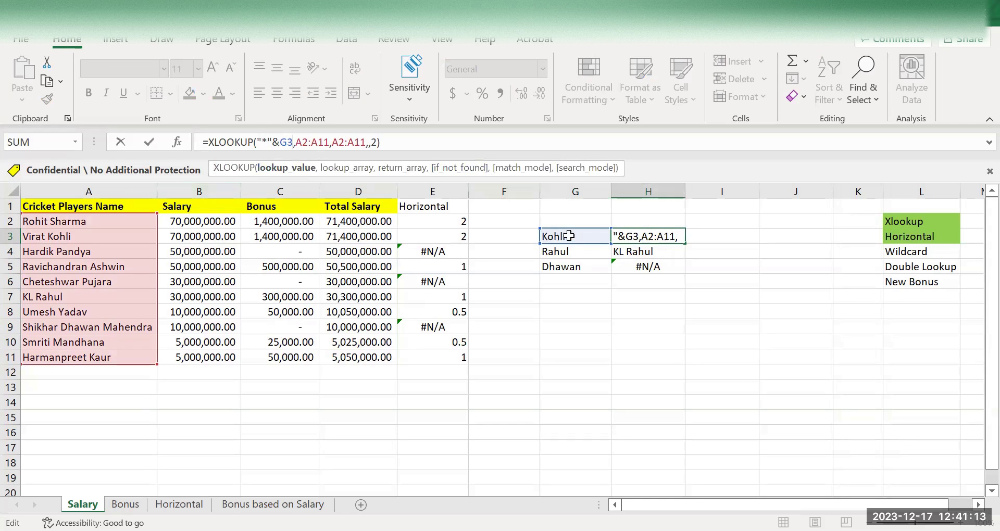
pyautogui.click(646, 268)
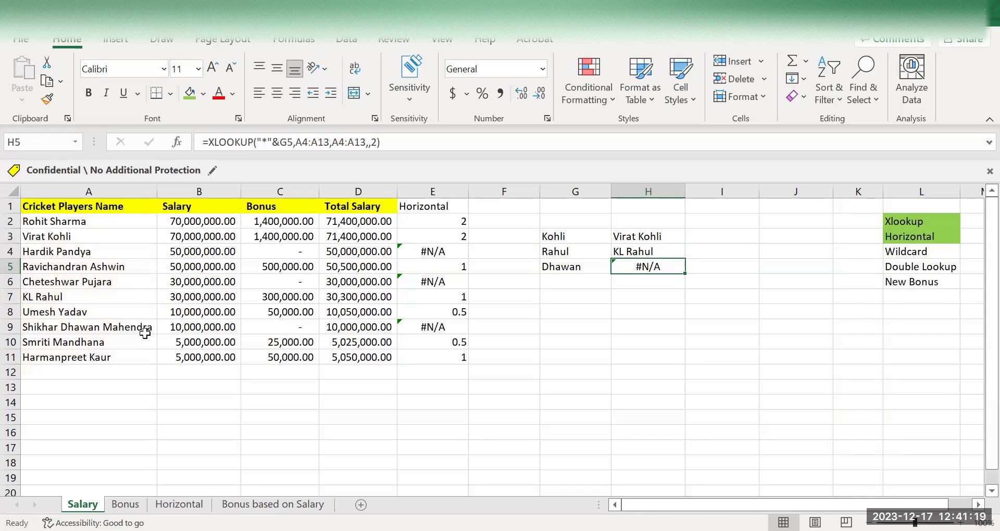
pyautogui.click(292, 148)
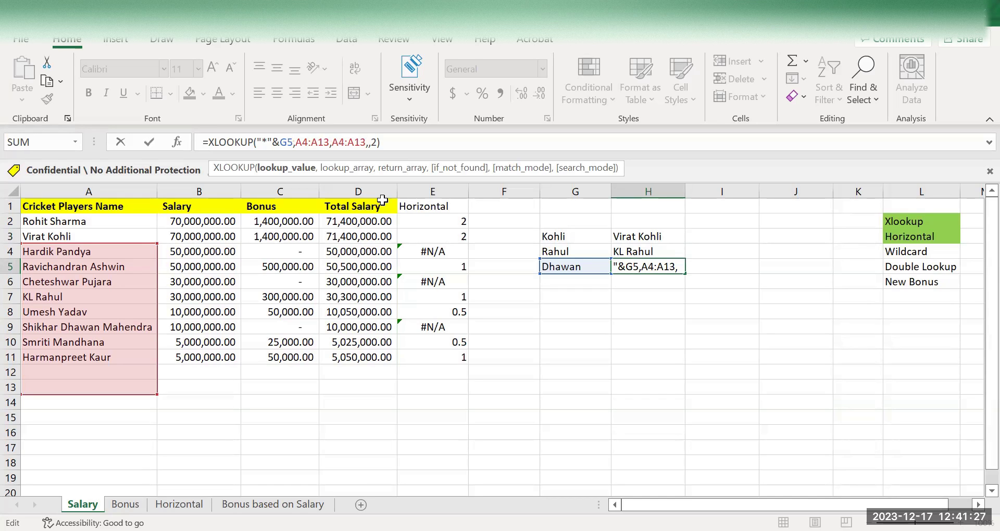
pyautogui.write('&')
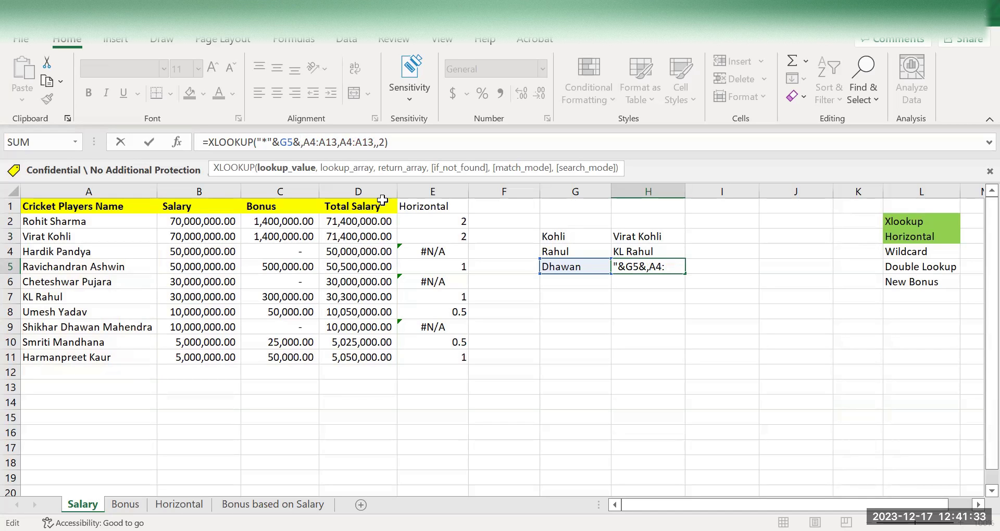
pyautogui.write('"')
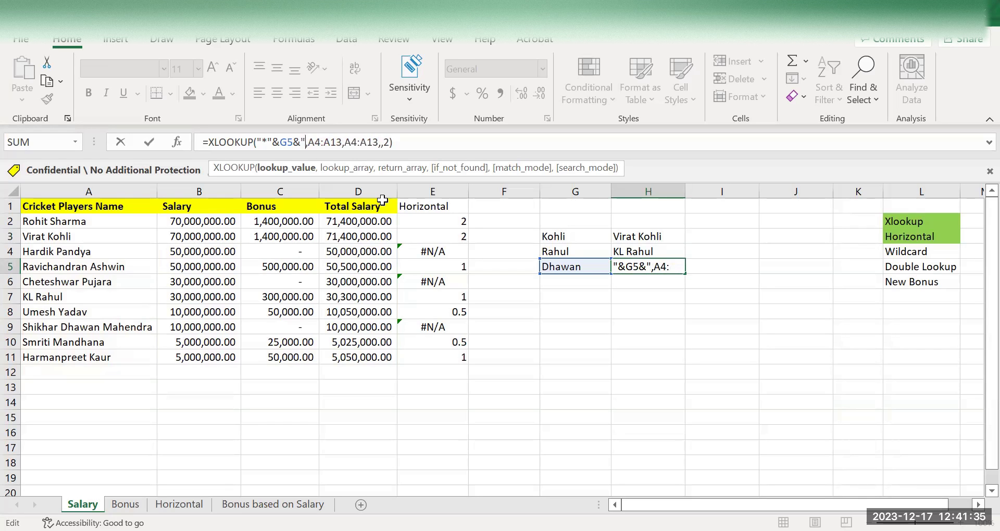
pyautogui.write('*')
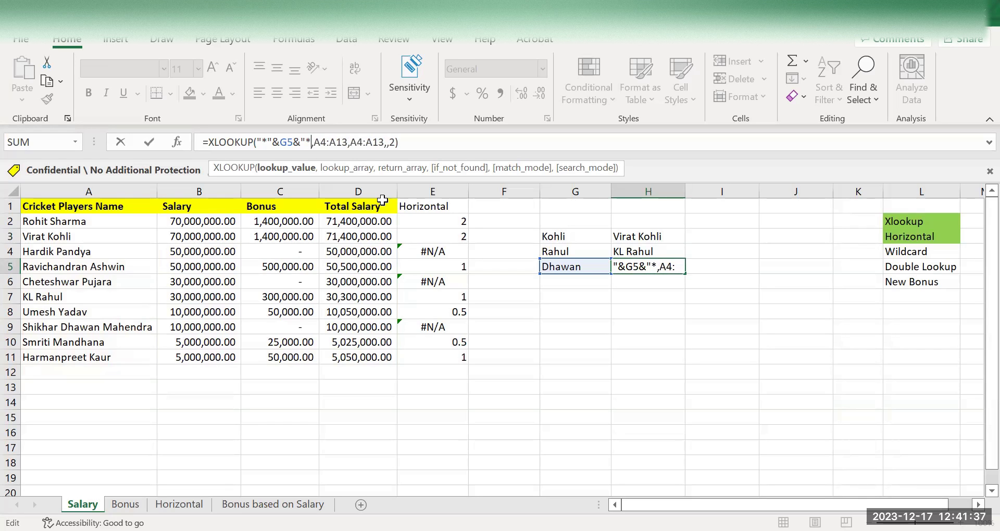
pyautogui.write('"')
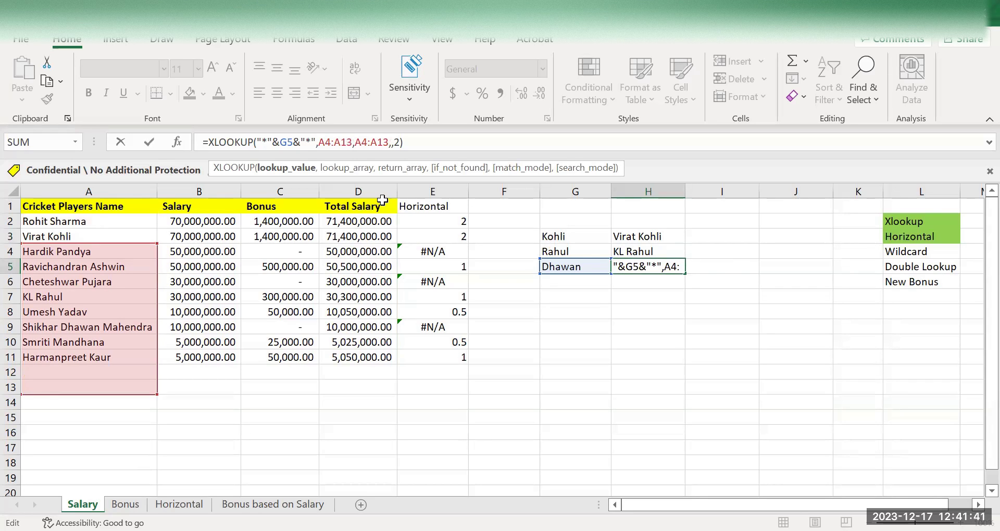
pyautogui.press('Return')
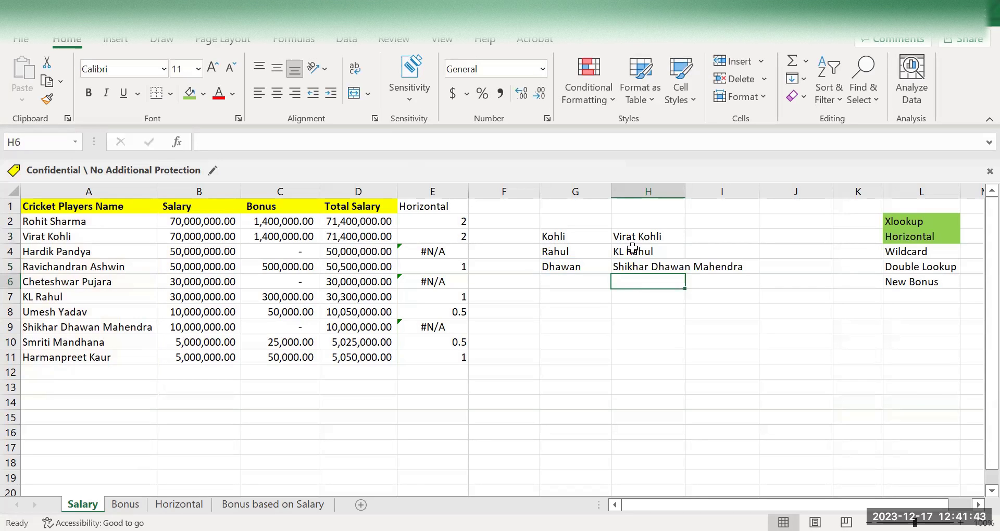
# Fit column H to the full player names and examine the trailing "*" wildcard in the H5 formula.
pyautogui.doubleClick(686, 189)
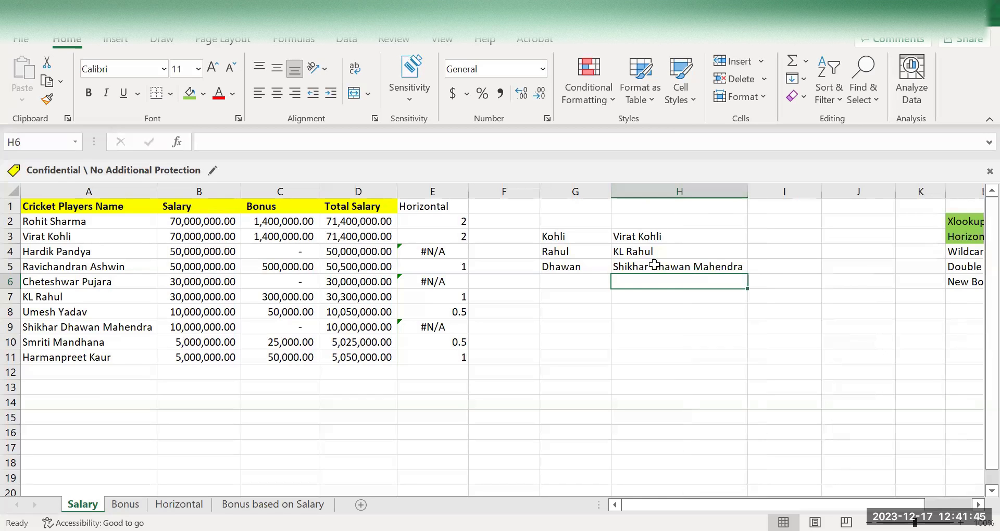
pyautogui.click(673, 343)
pyautogui.click(646, 268)
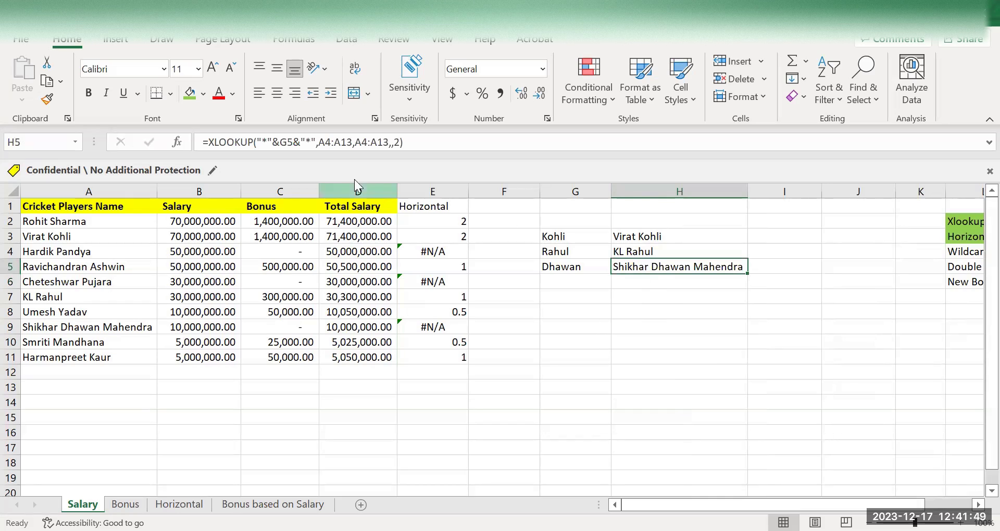
pyautogui.moveTo(301, 142); pyautogui.dragTo(316, 142)
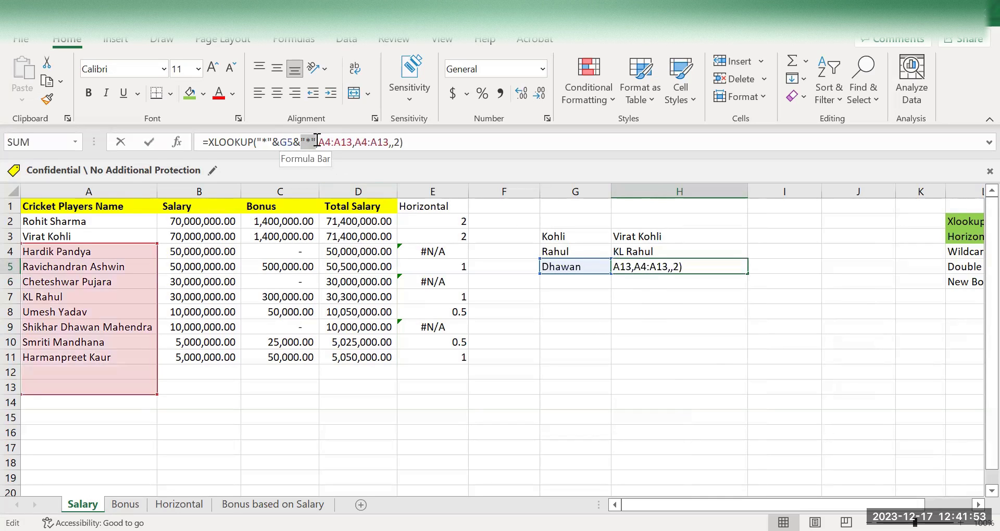
pyautogui.click(641, 285)
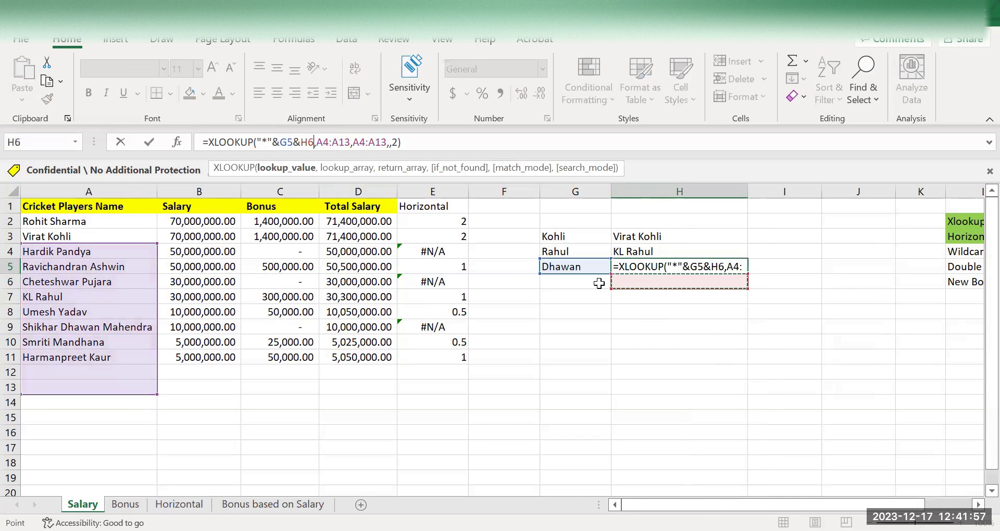
pyautogui.press('Escape')
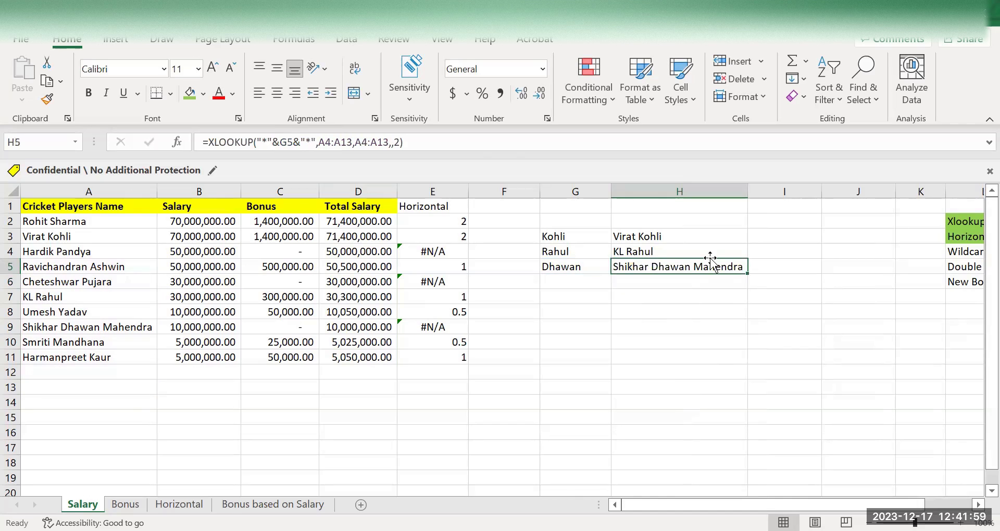
# Narrow column H and mark the Wildcard topic in L4 as covered with a green fill.
pyautogui.moveTo(746, 190); pyautogui.dragTo(708, 191)
pyautogui.click(816, 304)
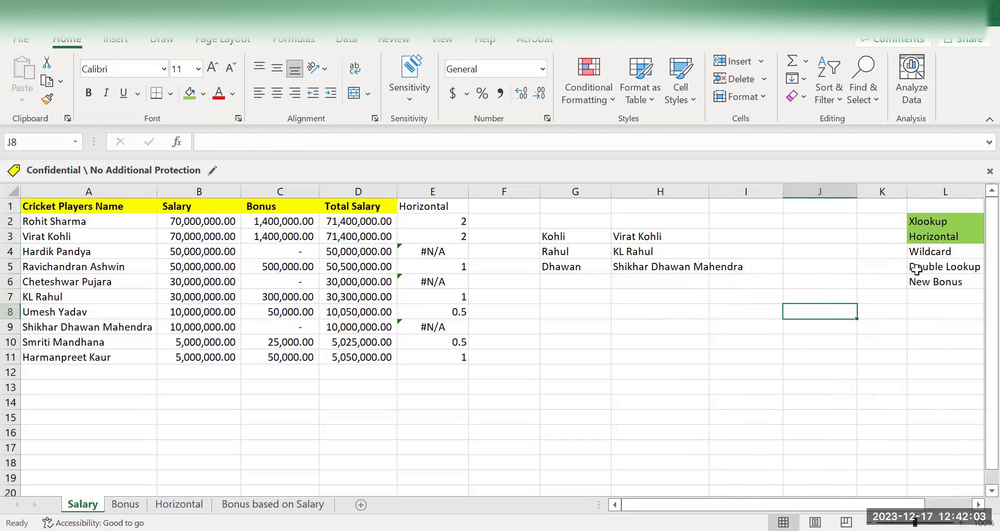
pyautogui.click(927, 252)
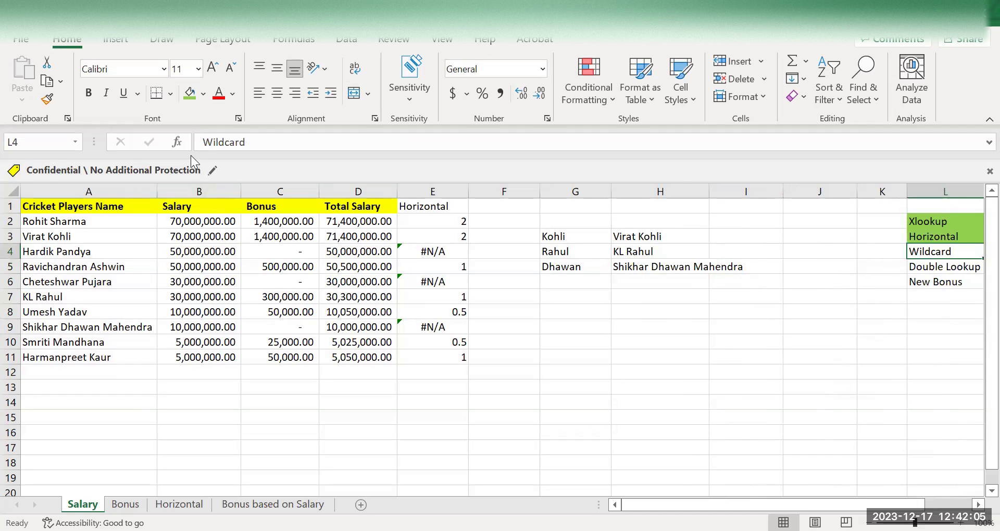
pyautogui.click(195, 91)
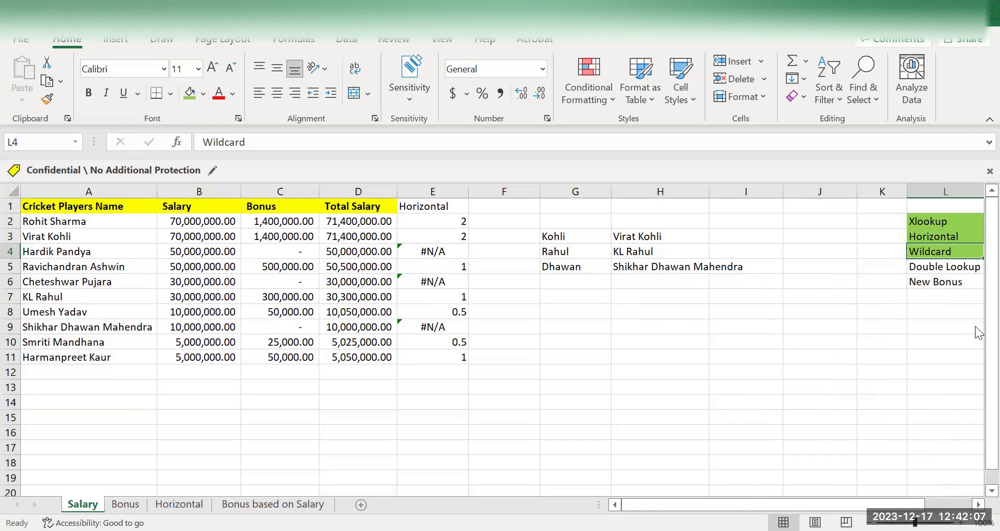
# Clear the wildcard lookup example from cells G2:H6.
pyautogui.click(946, 269)
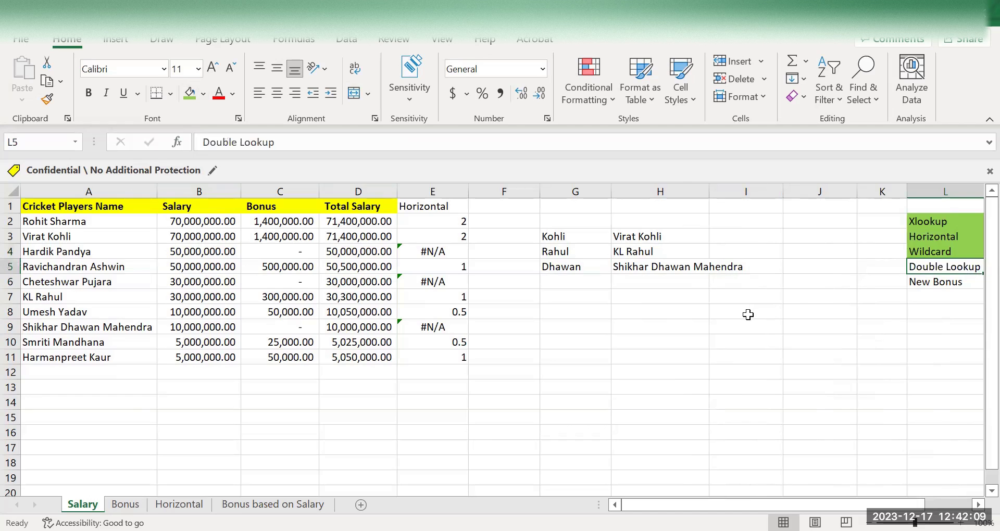
pyautogui.moveTo(548, 237); pyautogui.dragTo(728, 287)
pyautogui.click(573, 223)
pyautogui.press('Right')
pyautogui.press('Left')
pyautogui.hotkey('shift', 'Right')
pyautogui.hotkey('shift', 'Down')
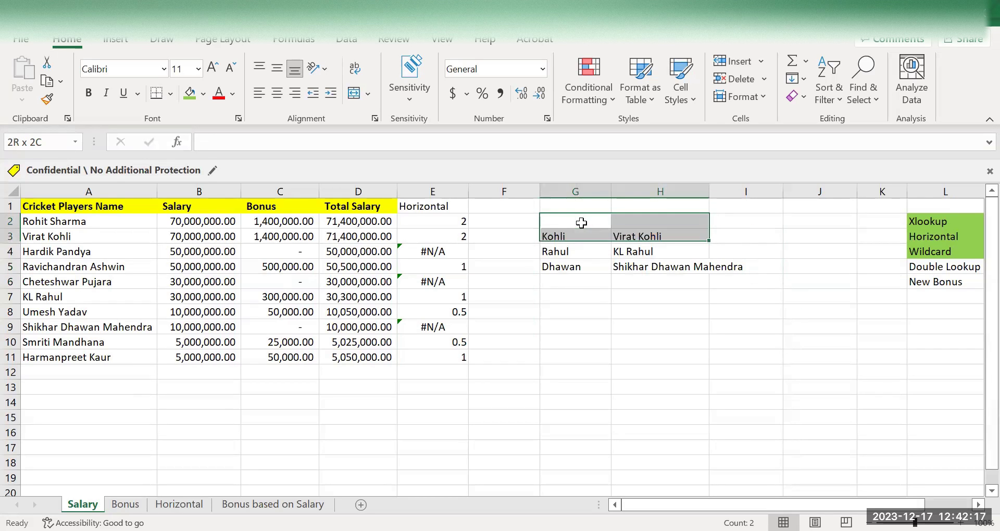
pyautogui.hotkey('shift', 'Down')
pyautogui.hotkey('shift', 'Down')
pyautogui.hotkey('shift', 'Down')
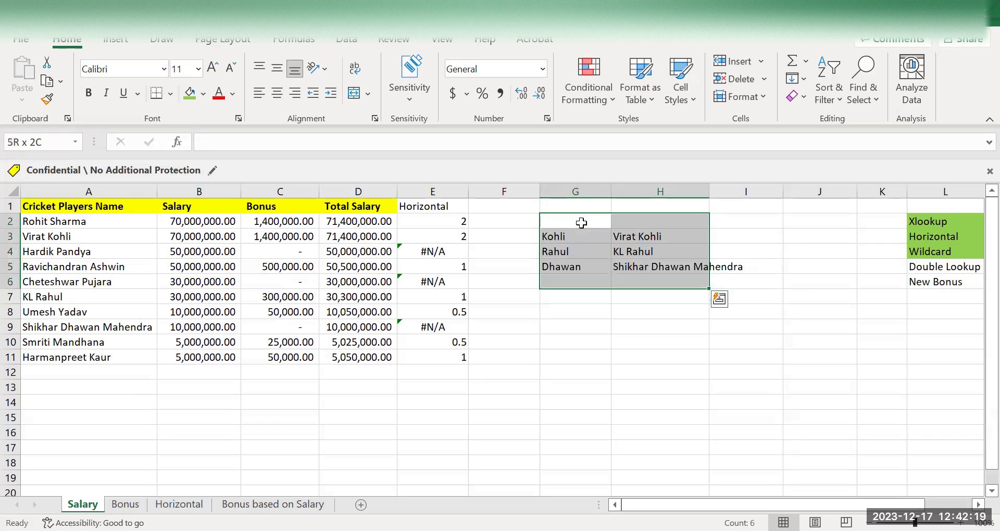
pyautogui.press('Delete')
pyautogui.click(580, 222)
pyautogui.hotkey('shift', 'Right')
pyautogui.hotkey('shift', 'Down')
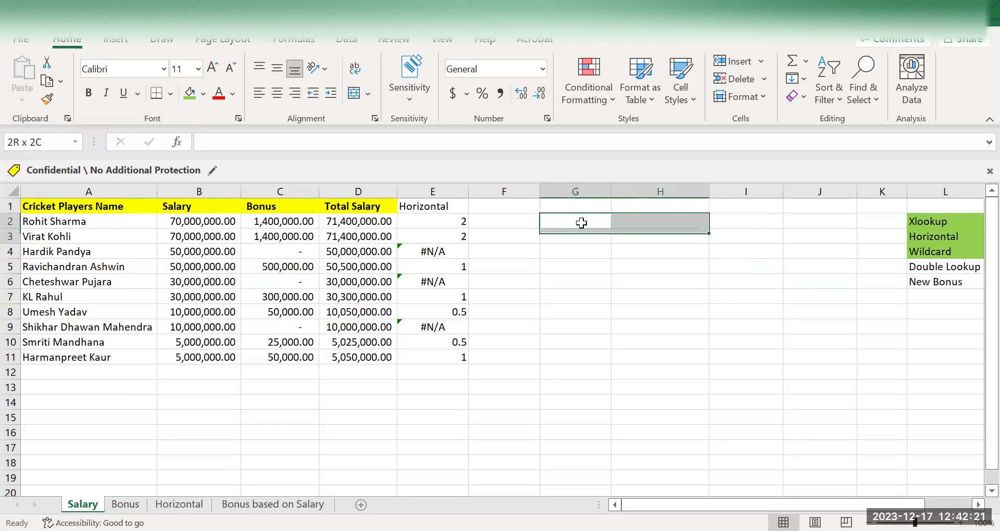
pyautogui.hotkey('shift', 'Down')
pyautogui.hotkey('shift', 'Down')
pyautogui.hotkey('shift', 'Down')
pyautogui.hotkey('shift', 'Down')
pyautogui.hotkey('shift', 'Down')
pyautogui.hotkey('shift', 'Down')
pyautogui.hotkey('shift', 'Down')
pyautogui.hotkey('shift', 'Down')
pyautogui.hotkey('shift', 'Down')
pyautogui.hotkey('shift', 'Down')
pyautogui.hotkey('shift', 'Down')
pyautogui.hotkey('shift', 'Down')
pyautogui.hotkey('shift', 'Right')
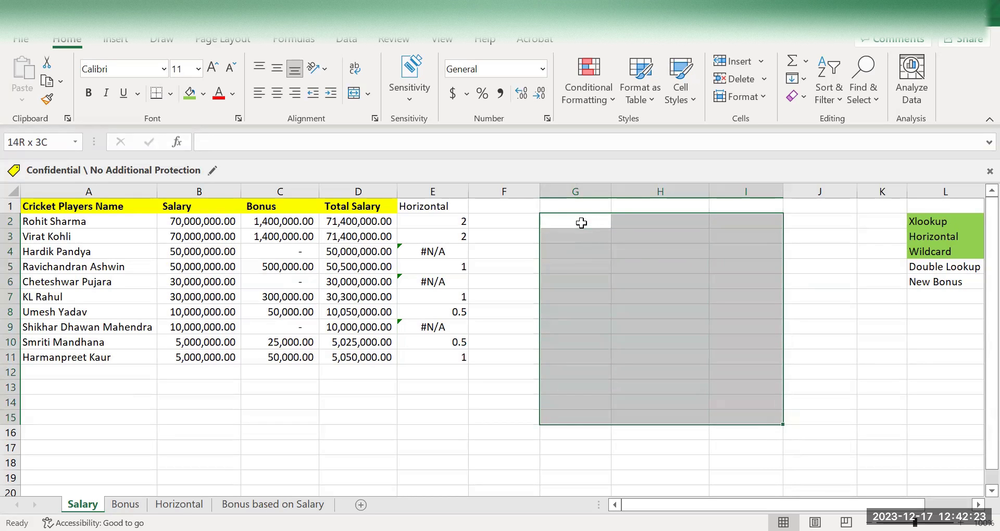
pyautogui.click(581, 223)
pyautogui.press('Down')
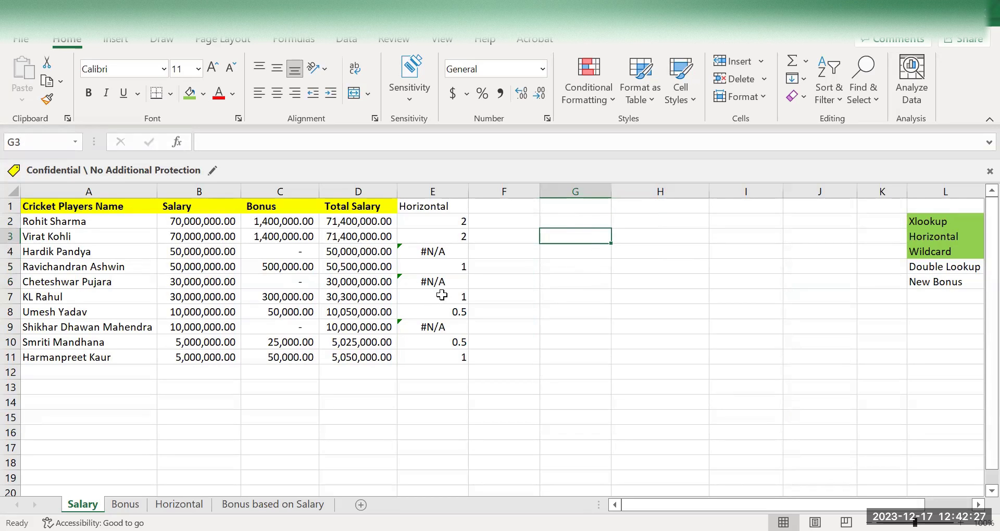
pyautogui.click(938, 267)
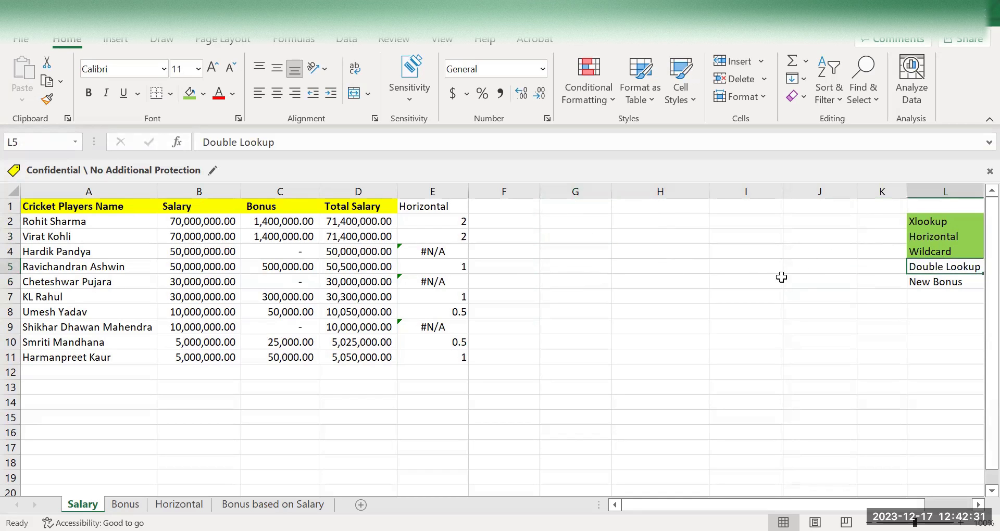
# Add list data validation to cell G4, using the player names in A2:A11 as the source.
pyautogui.click(549, 253)
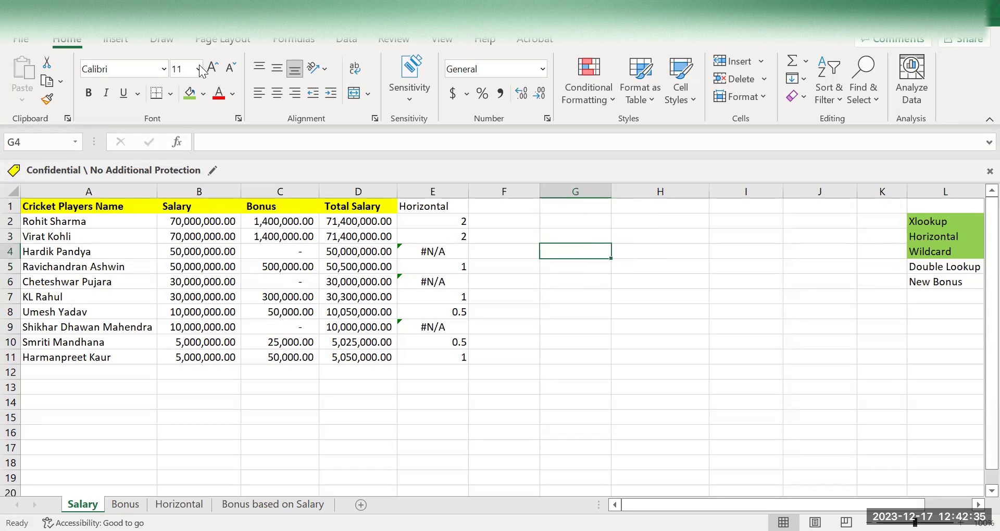
pyautogui.click(354, 43)
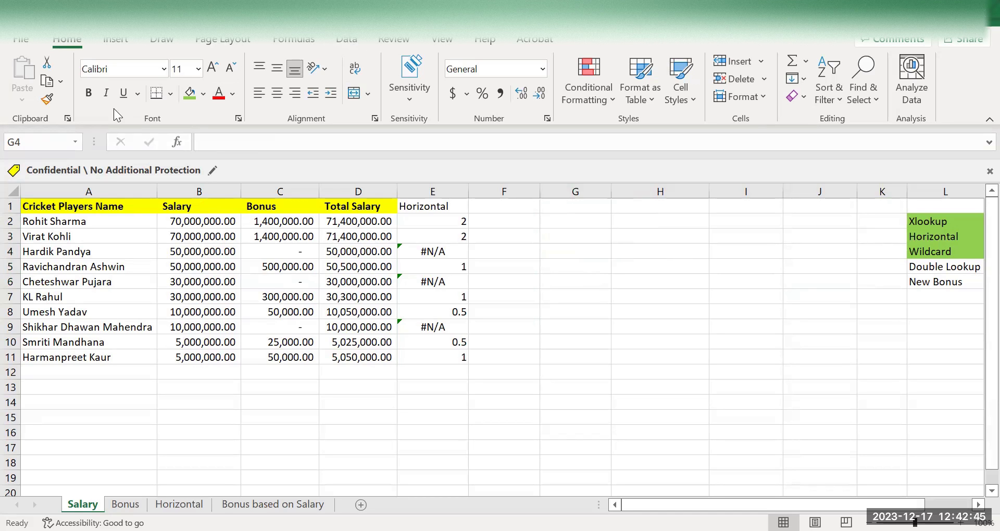
pyautogui.click(345, 40)
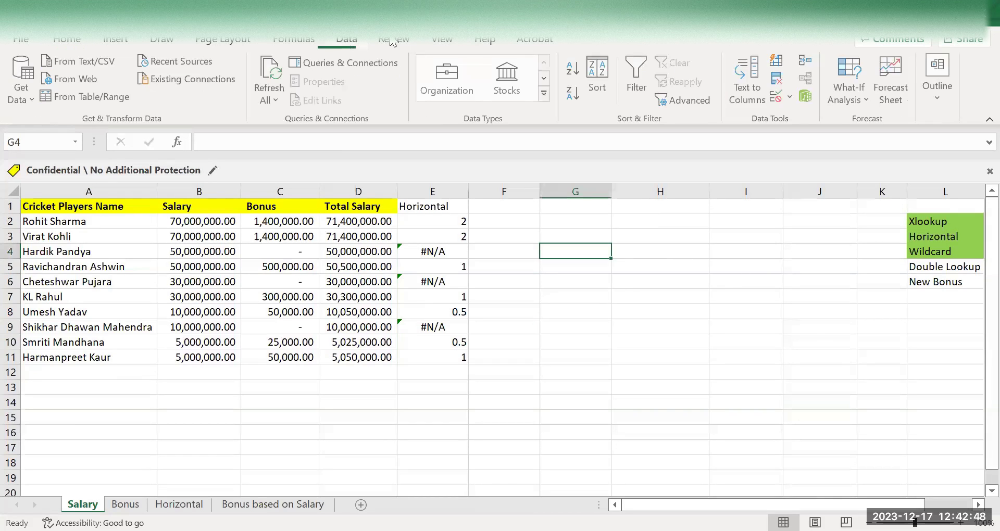
pyautogui.click(785, 97)
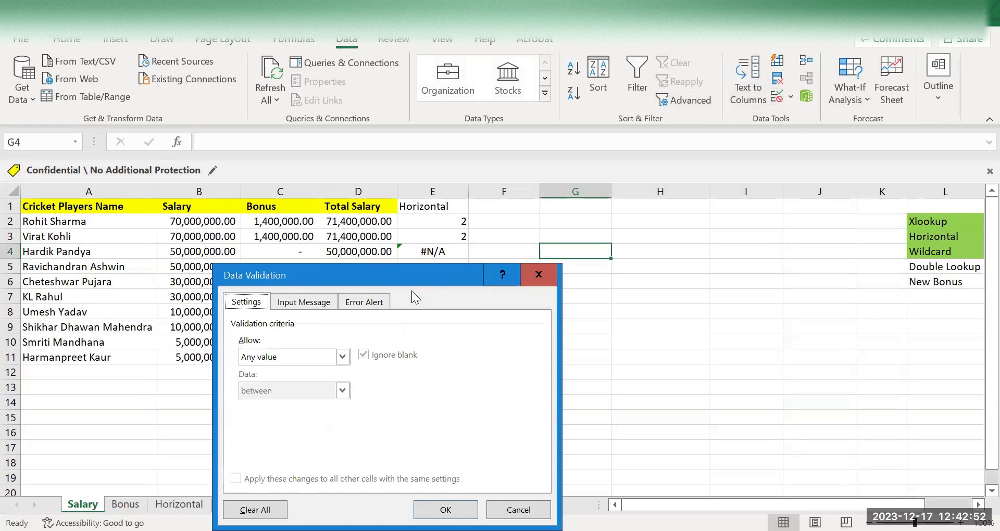
pyautogui.click(342, 357)
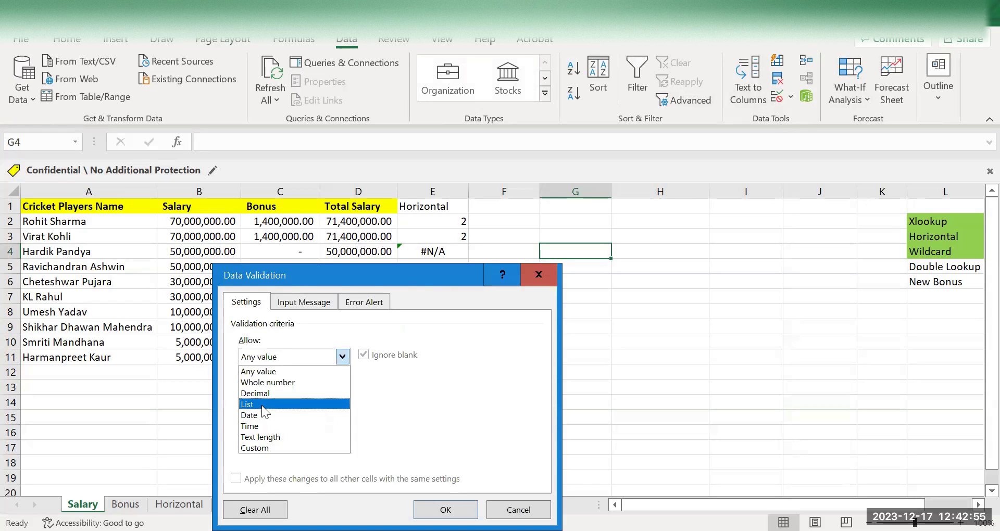
pyautogui.click(275, 404)
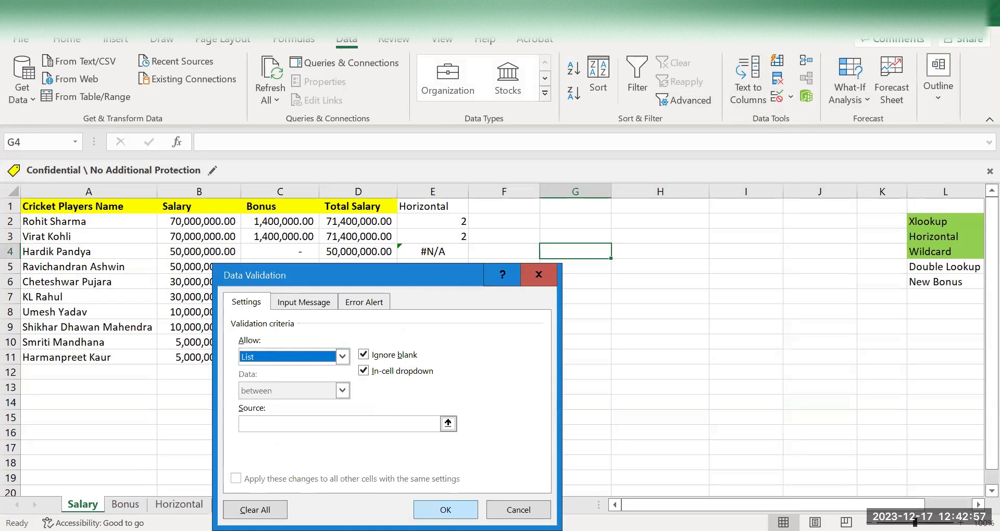
pyautogui.click(438, 424)
pyautogui.click(447, 424)
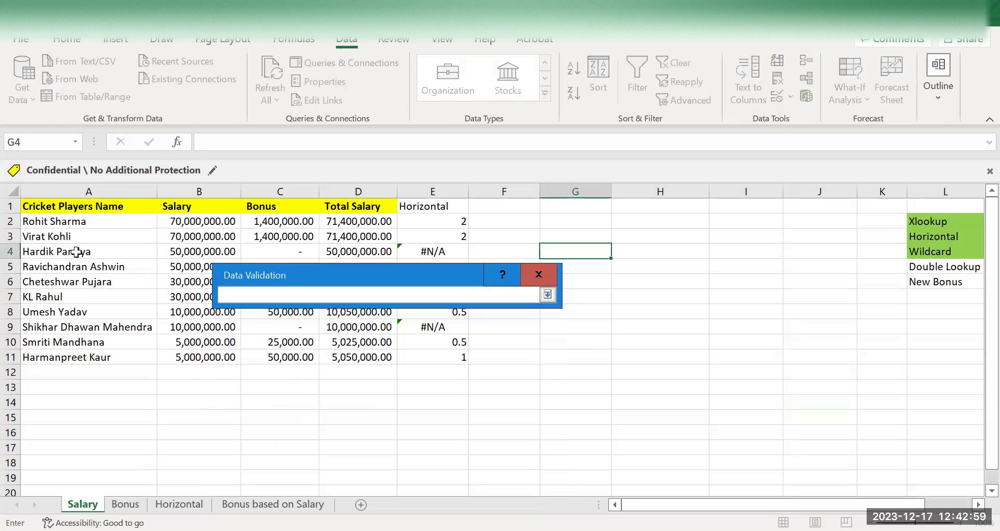
pyautogui.click(75, 223)
pyautogui.keyDown('shift'); pyautogui.click(89, 354); pyautogui.keyUp('shift')
pyautogui.click(546, 299)
pyautogui.click(445, 510)
# Choose Cheteshwar Pujara from the list in G4, fit column G to the name and narrow column J.
pyautogui.click(618, 251)
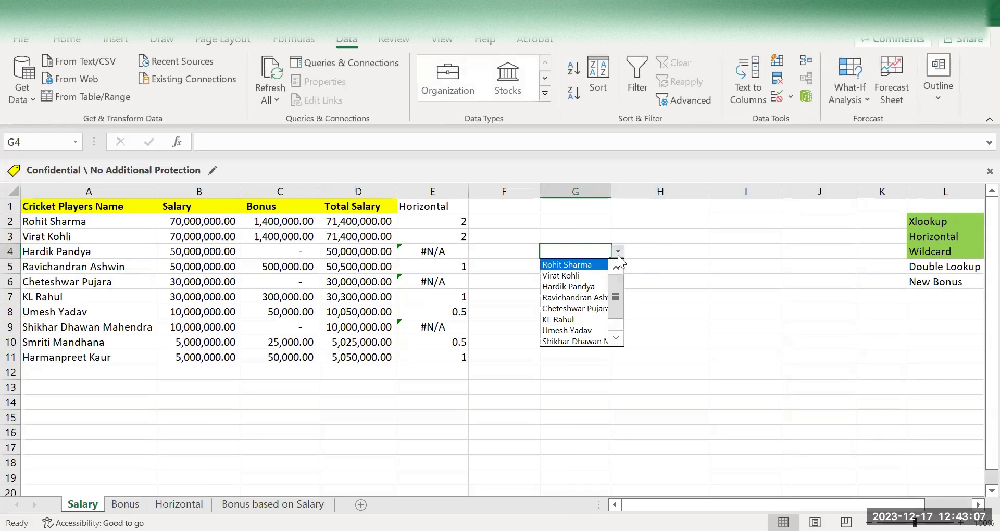
pyautogui.click(573, 308)
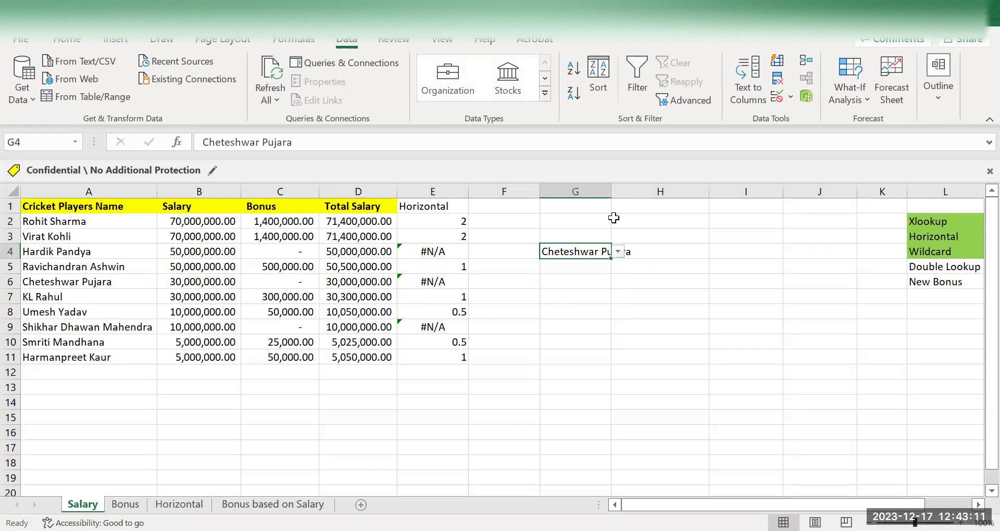
pyautogui.doubleClick(611, 194)
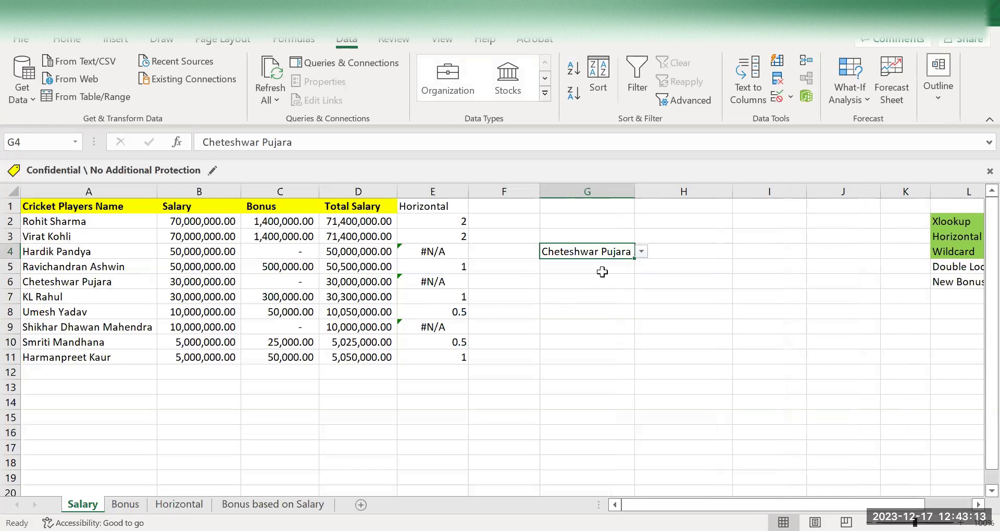
pyautogui.doubleClick(878, 191)
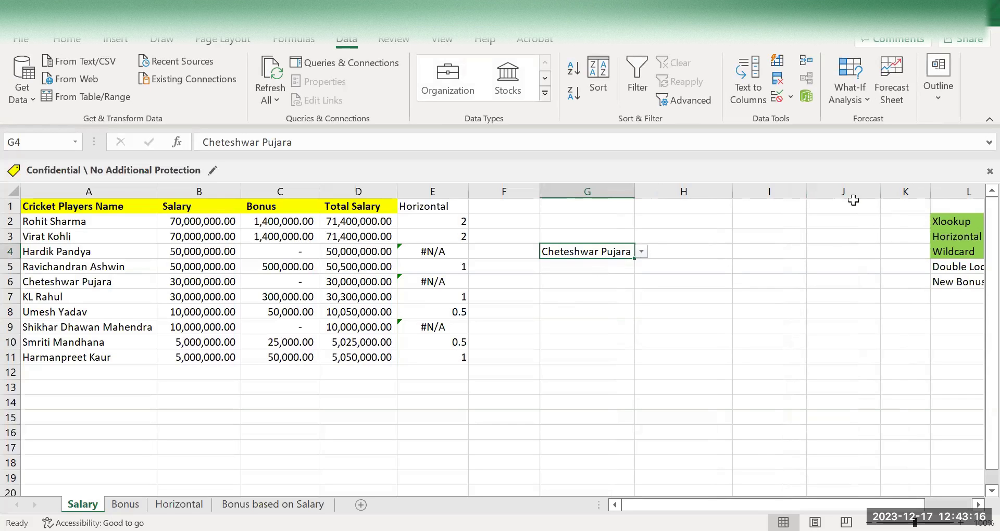
# Add list data validation to cell G5 with the Salary, Bonus and Total Salary headers in =$B$1:$D$1 as source.
pyautogui.click(577, 274)
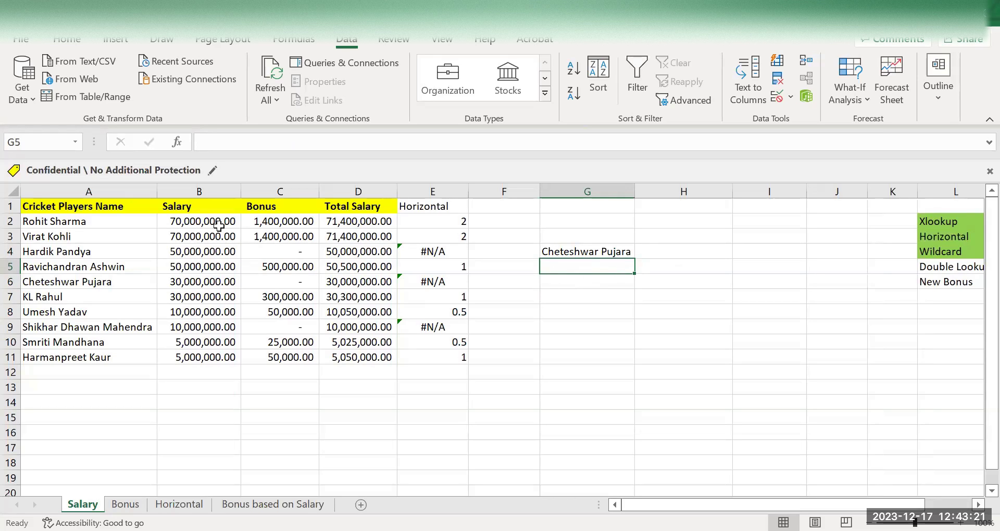
pyautogui.moveTo(193, 212); pyautogui.dragTo(344, 211)
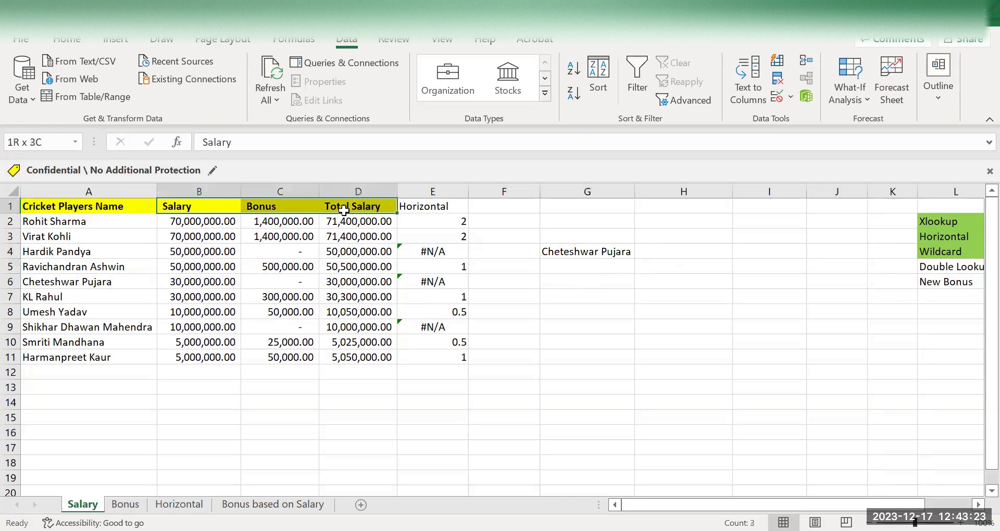
pyautogui.click(571, 274)
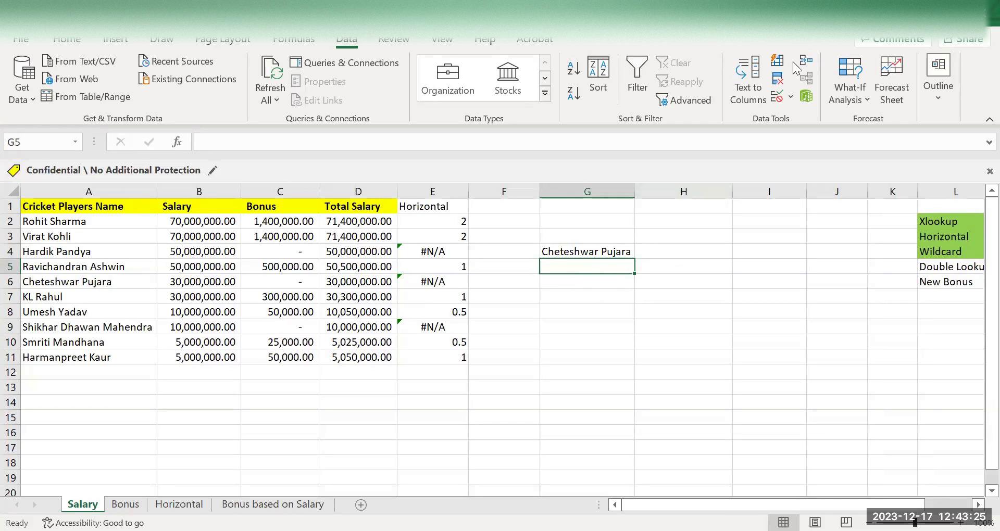
pyautogui.click(778, 97)
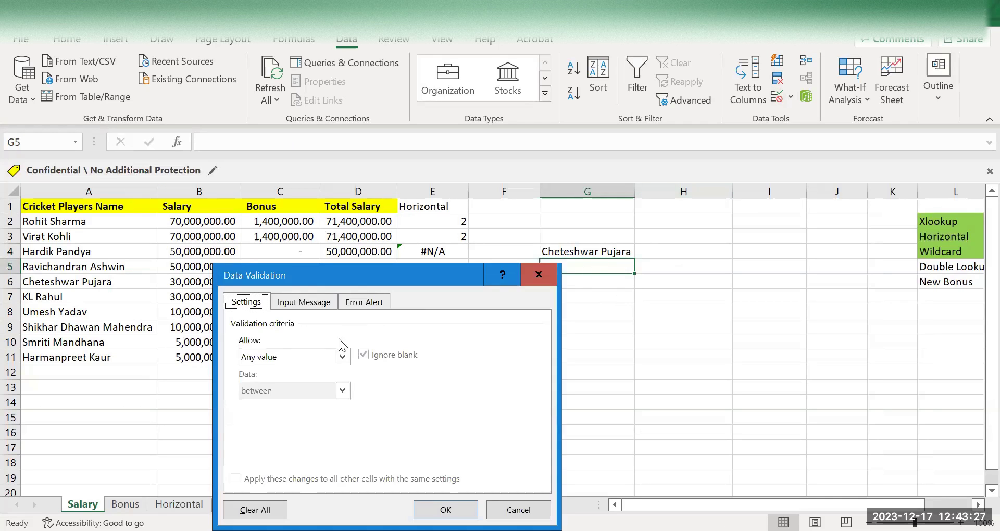
pyautogui.click(343, 359)
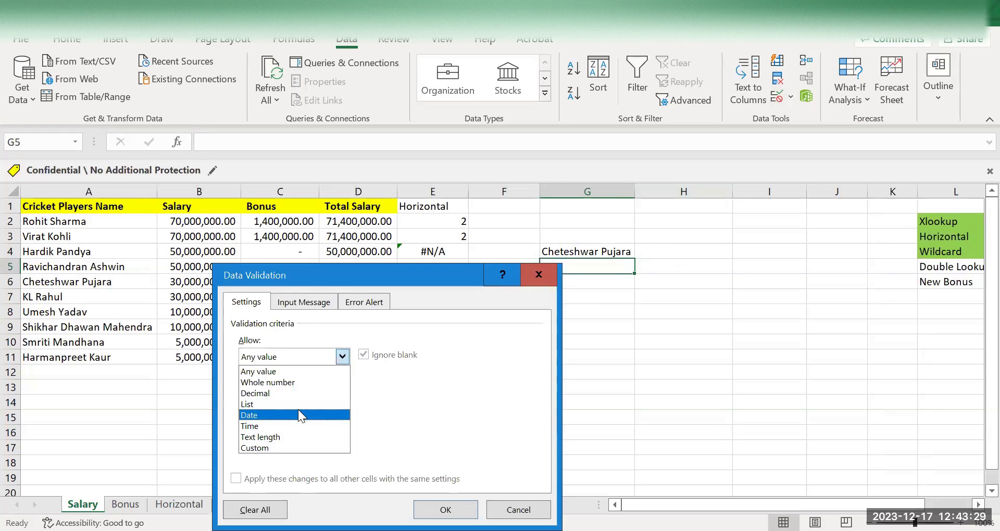
pyautogui.click(301, 405)
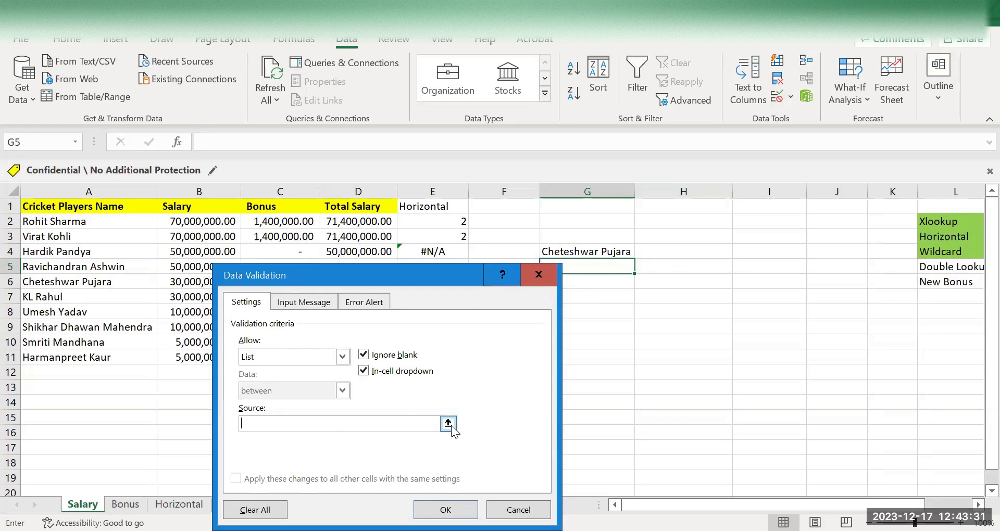
pyautogui.click(448, 423)
pyautogui.moveTo(195, 206); pyautogui.dragTo(391, 208)
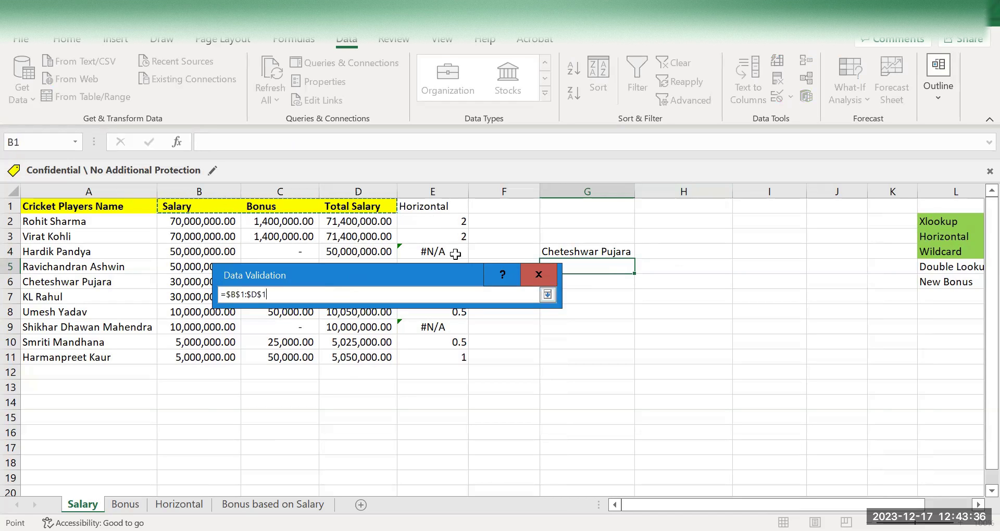
pyautogui.click(548, 295)
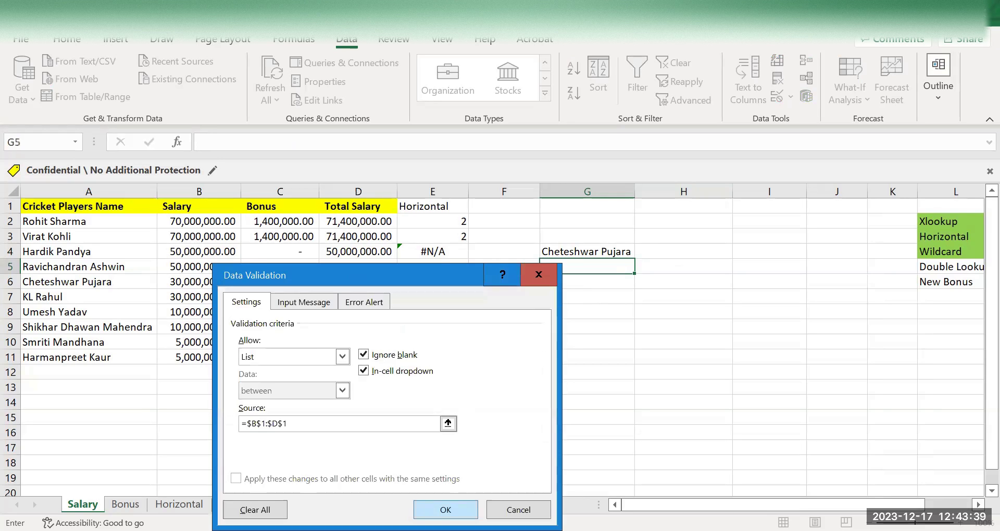
pyautogui.click(445, 510)
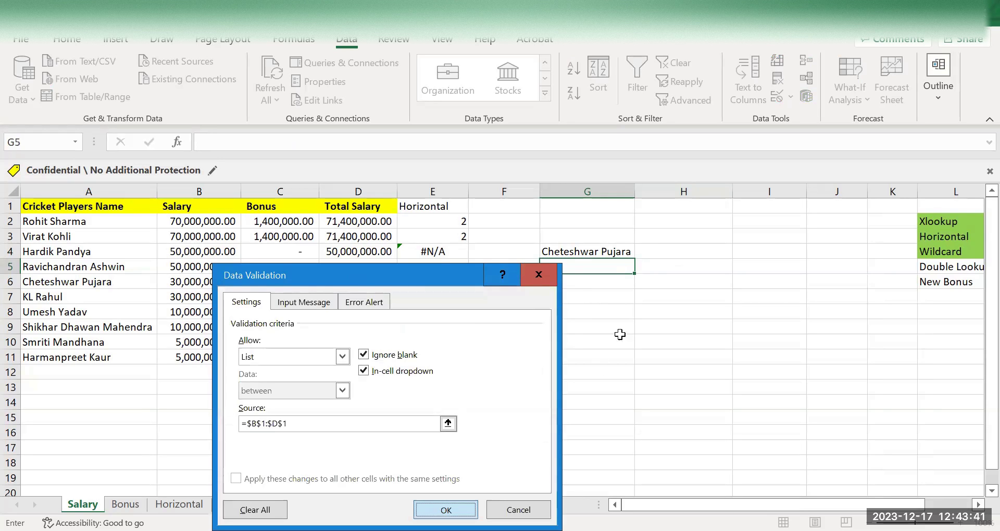
# Try Bonus and Total Salary in the G5 list and set the cell to Salary.
pyautogui.click(644, 267)
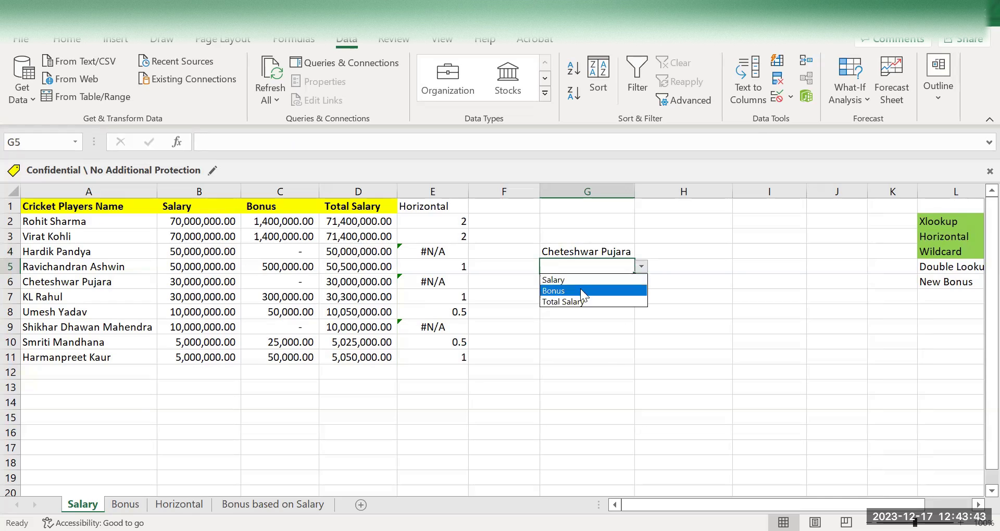
pyautogui.click(580, 289)
pyautogui.click(575, 298)
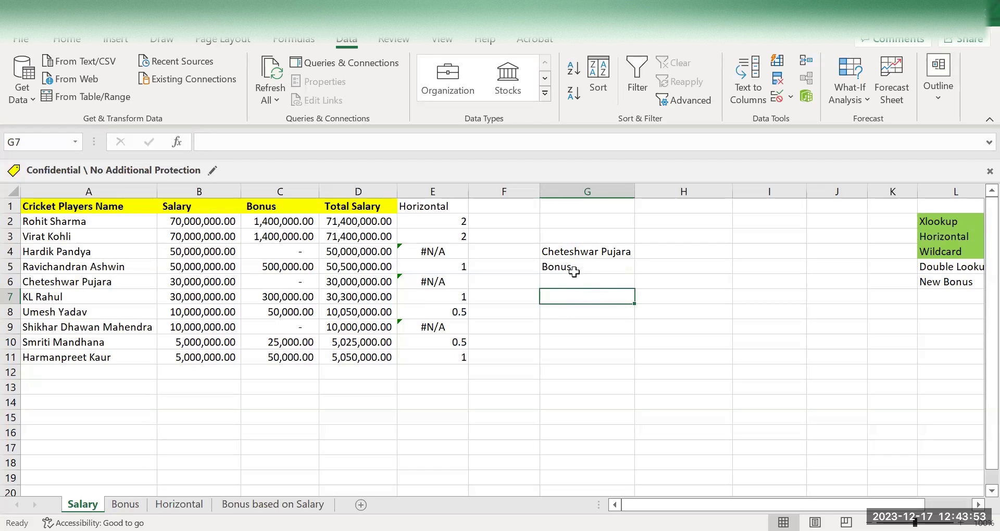
pyautogui.click(587, 251)
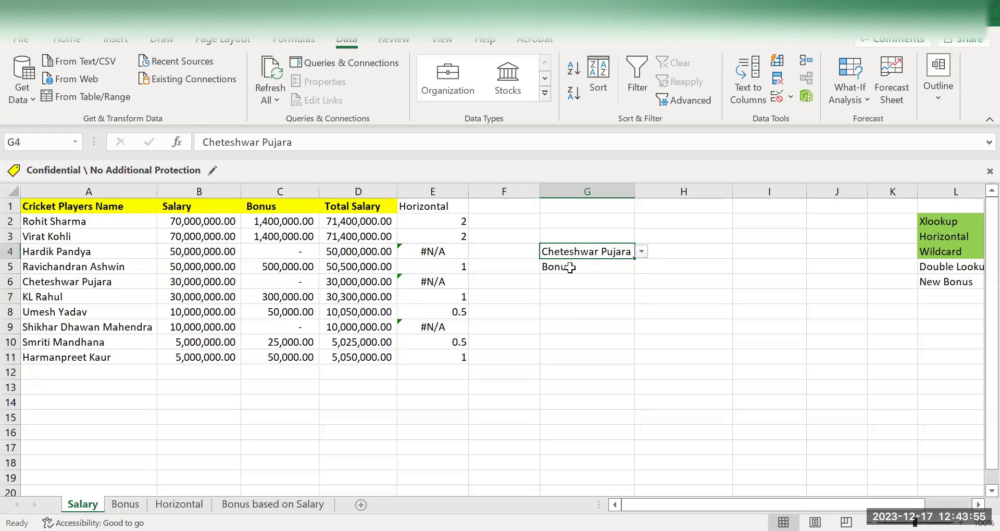
pyautogui.click(570, 267)
pyautogui.click(641, 267)
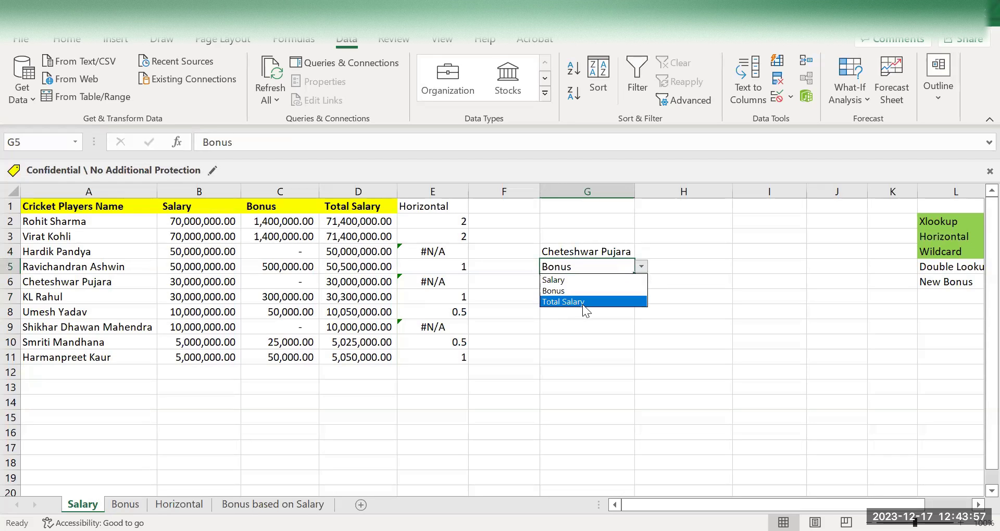
pyautogui.click(582, 302)
pyautogui.click(641, 266)
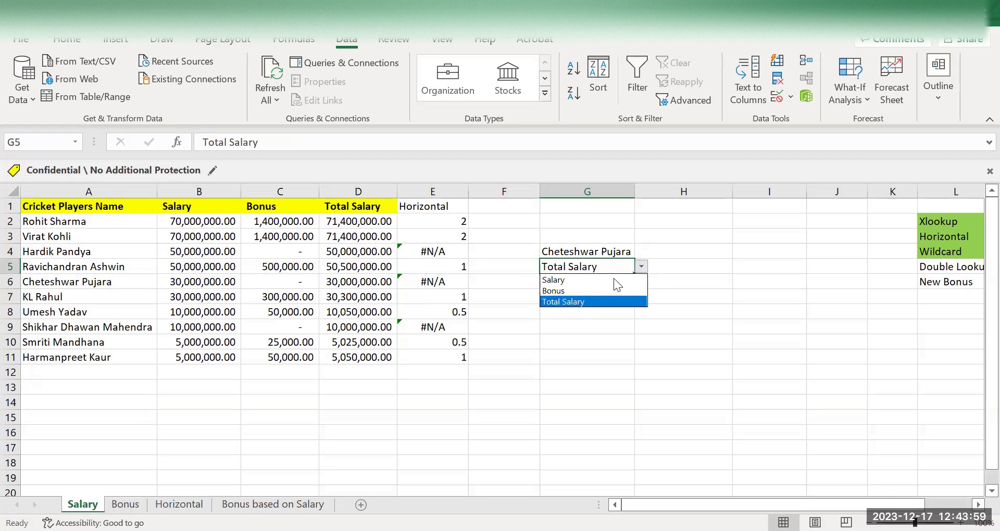
pyautogui.click(600, 281)
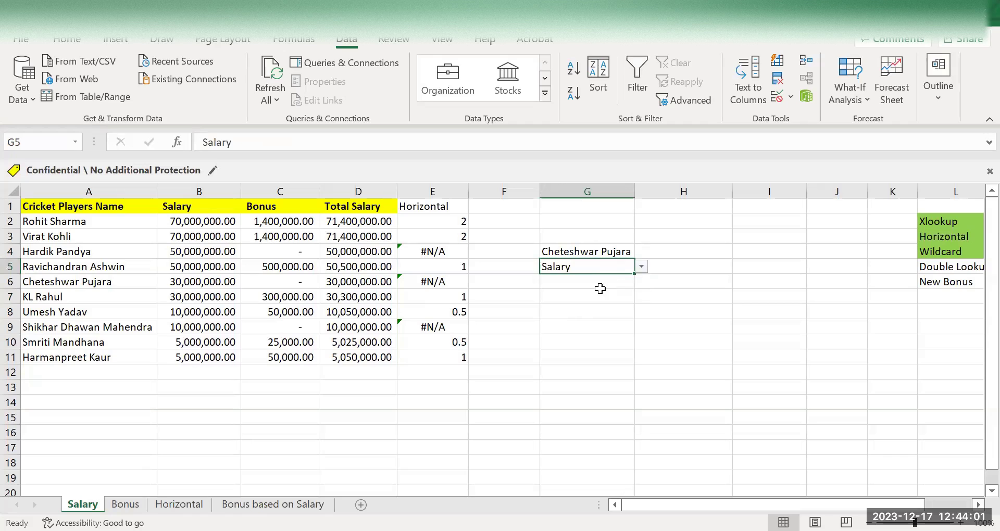
pyautogui.click(596, 292)
# Choose Umesh Yadav from the player list in G4.
pyautogui.click(604, 251)
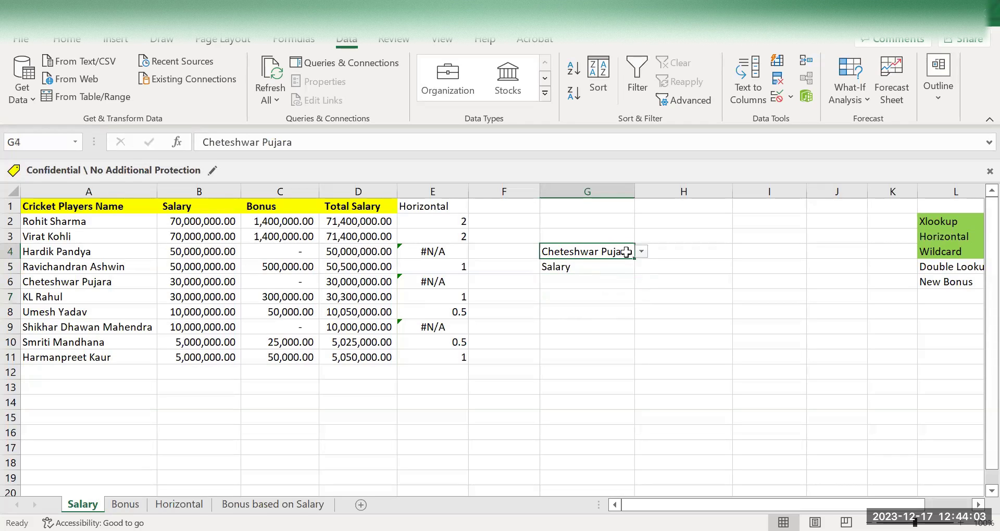
pyautogui.click(641, 251)
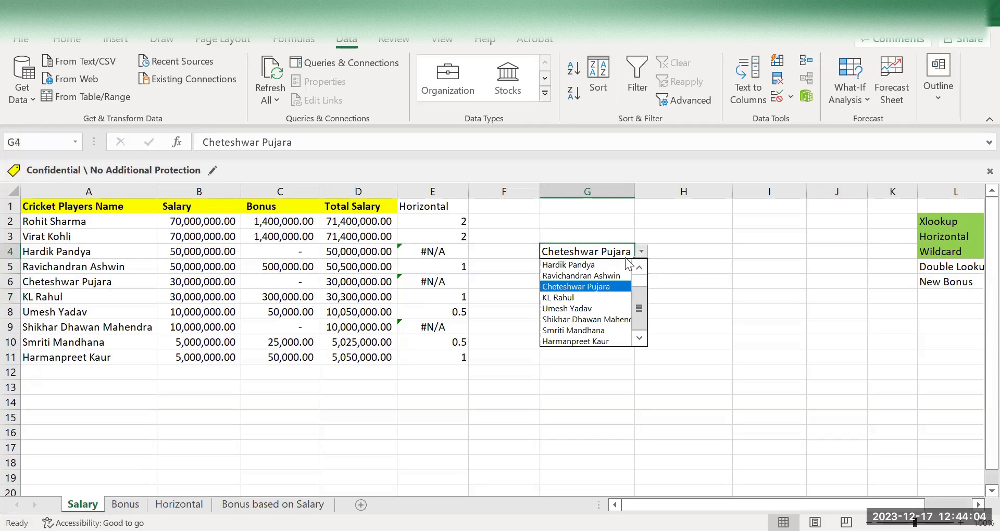
pyautogui.click(575, 309)
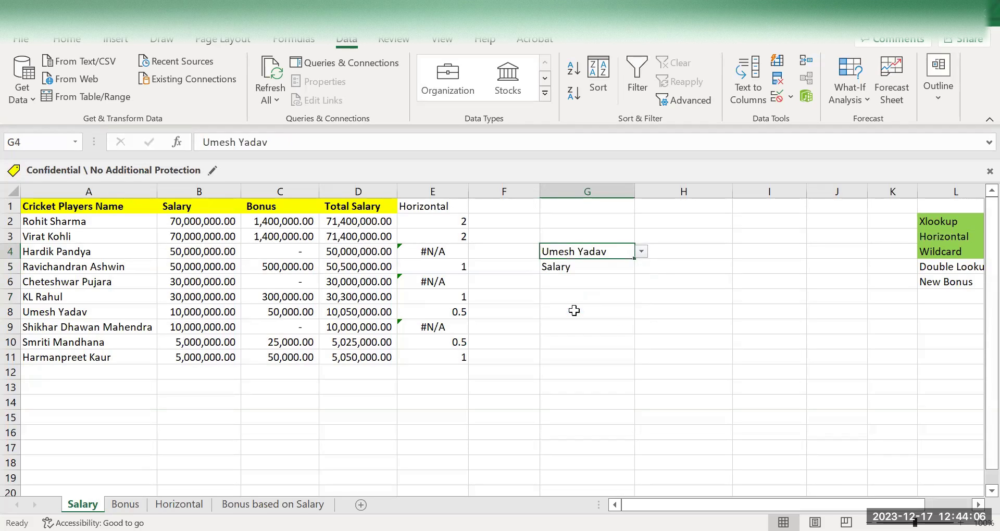
# Start an XLOOKUP formula in G6 with G4 as lookup value, A2:A11 as lookup array and B2:D11 as return array.
pyautogui.click(575, 284)
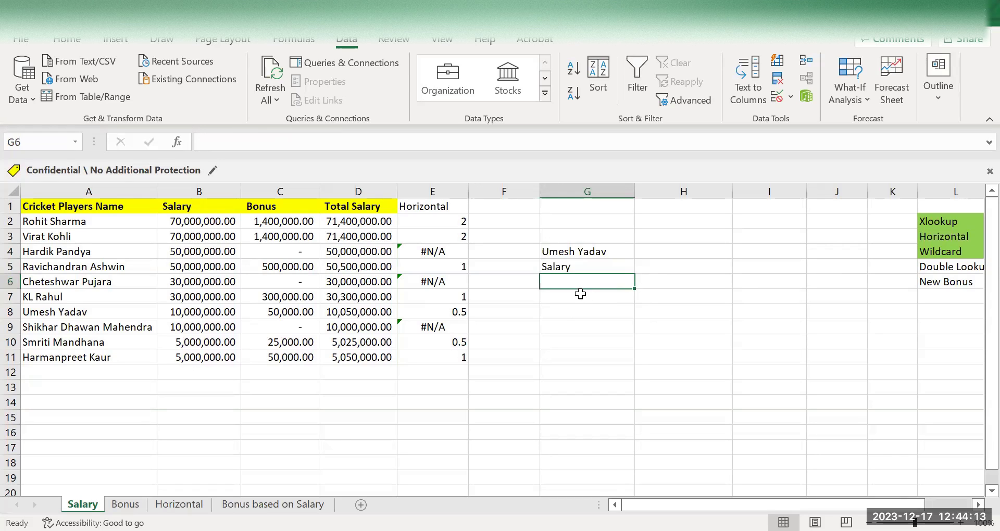
pyautogui.write('=')
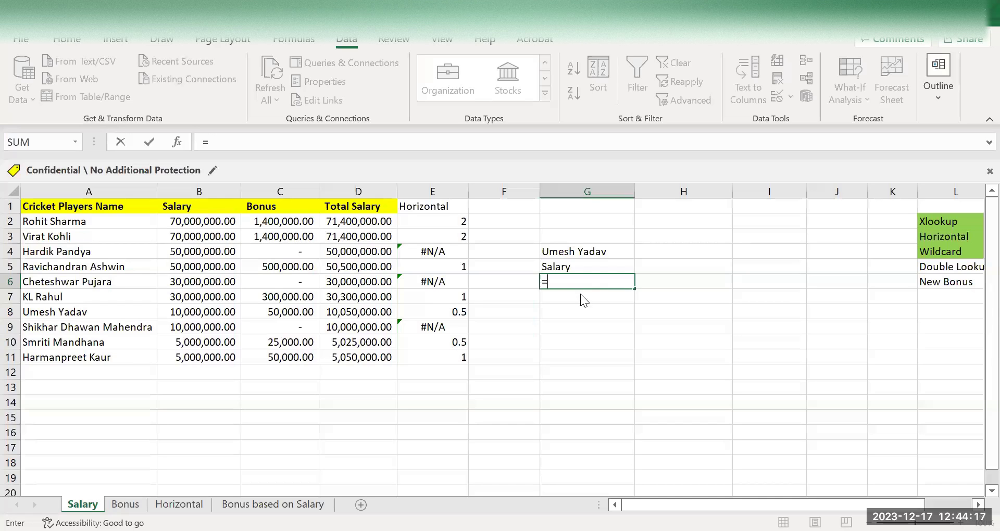
pyautogui.write('xlookup')
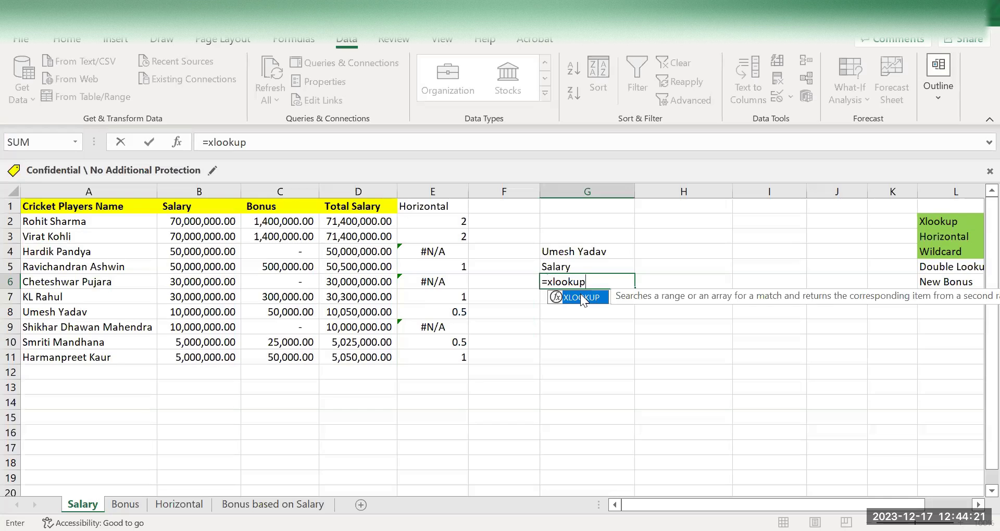
pyautogui.write('(')
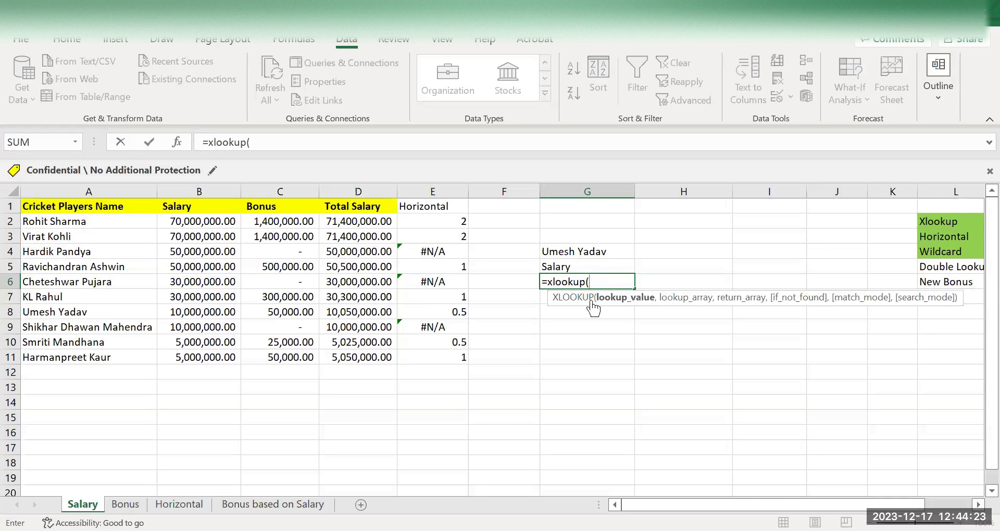
pyautogui.click(582, 251)
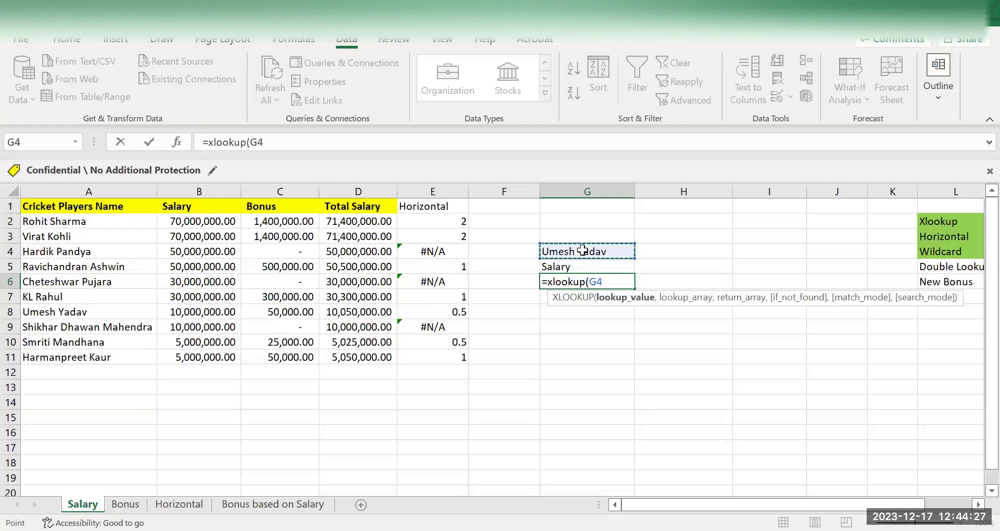
pyautogui.write(',')
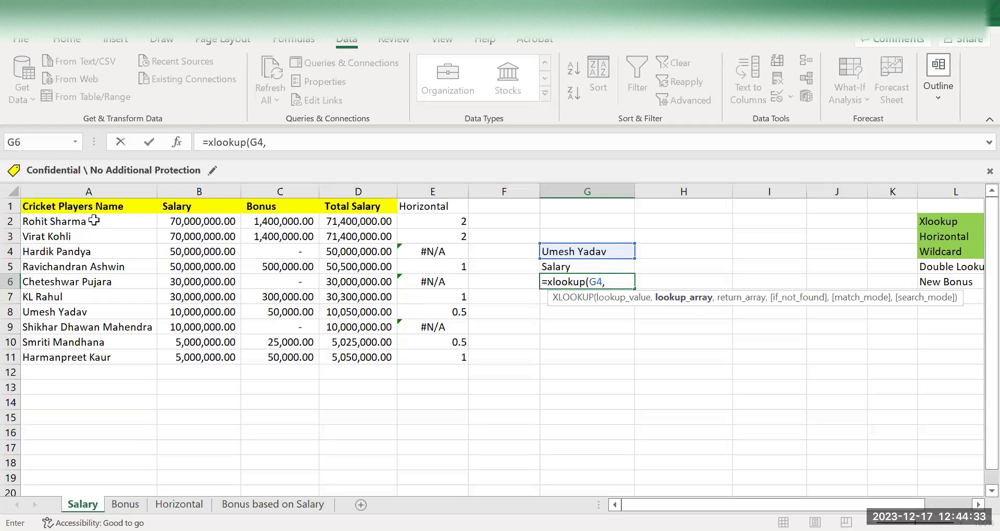
pyautogui.moveTo(93, 220); pyautogui.dragTo(95, 354)
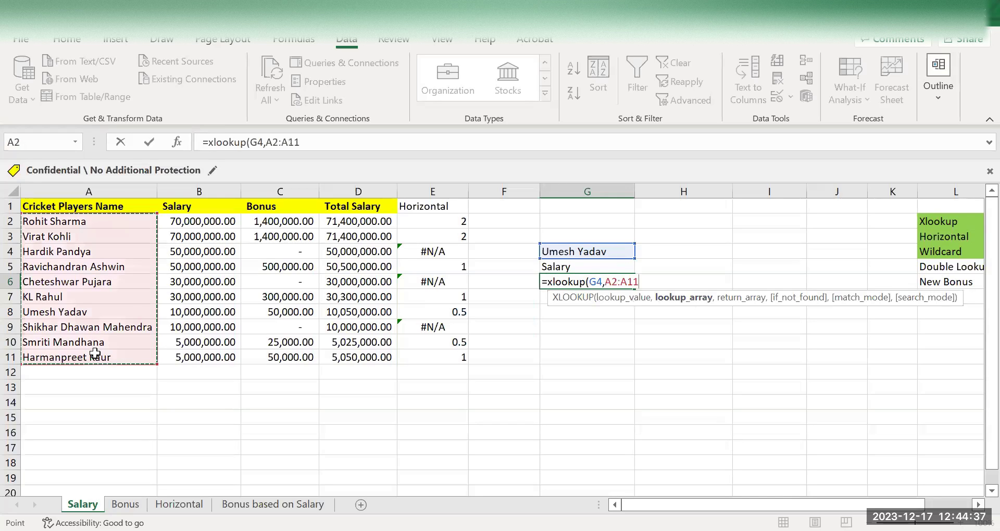
pyautogui.write(',')
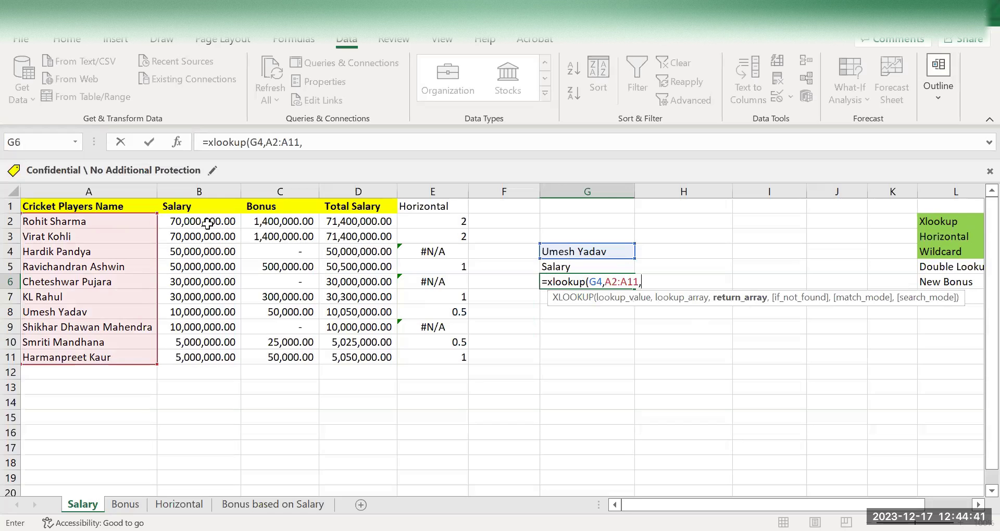
pyautogui.click(237, 227)
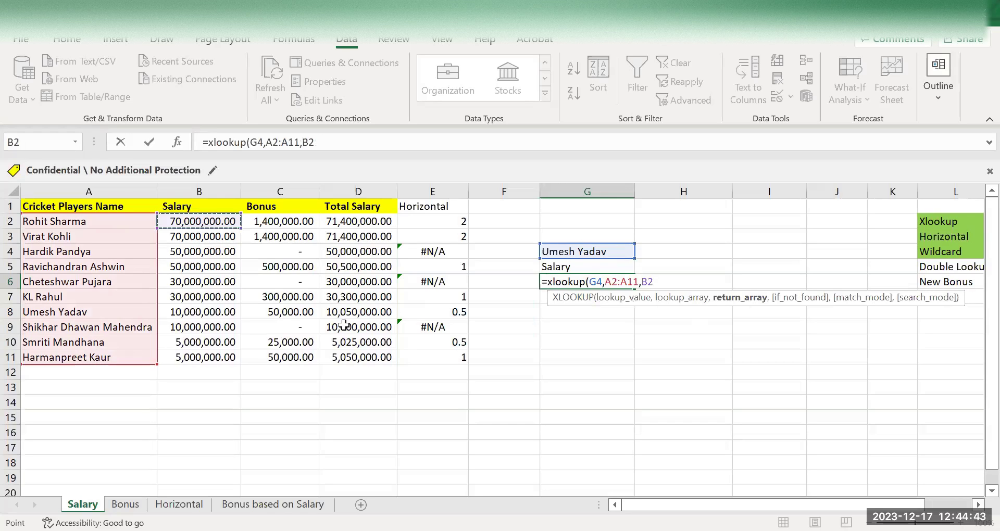
pyautogui.keyDown('shift'); pyautogui.click(347, 358); pyautogui.keyUp('shift')
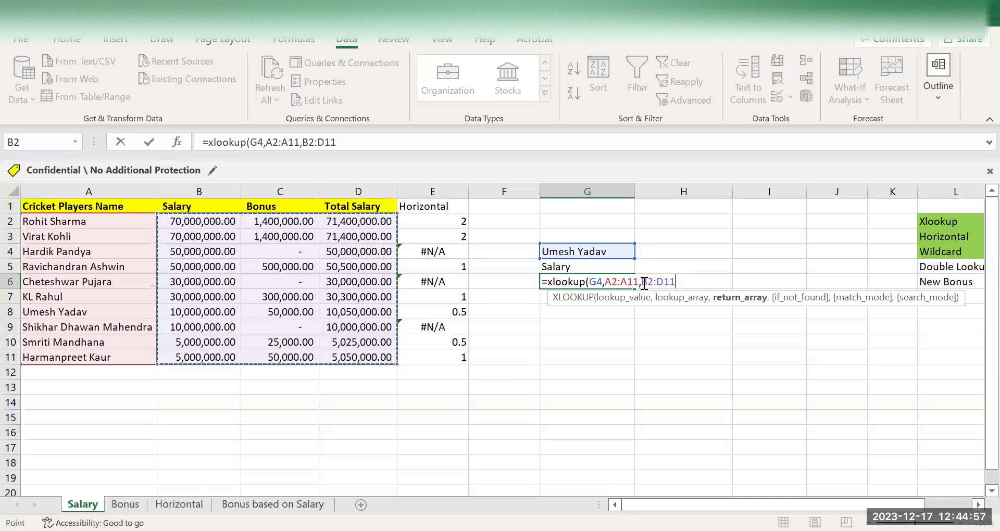
# Nest a second lookup as the return array, completing the formula as =xlookup(G4,A2:A11,xlookup(G5,B1:D1,B2:D11)).
pyautogui.press('F2')
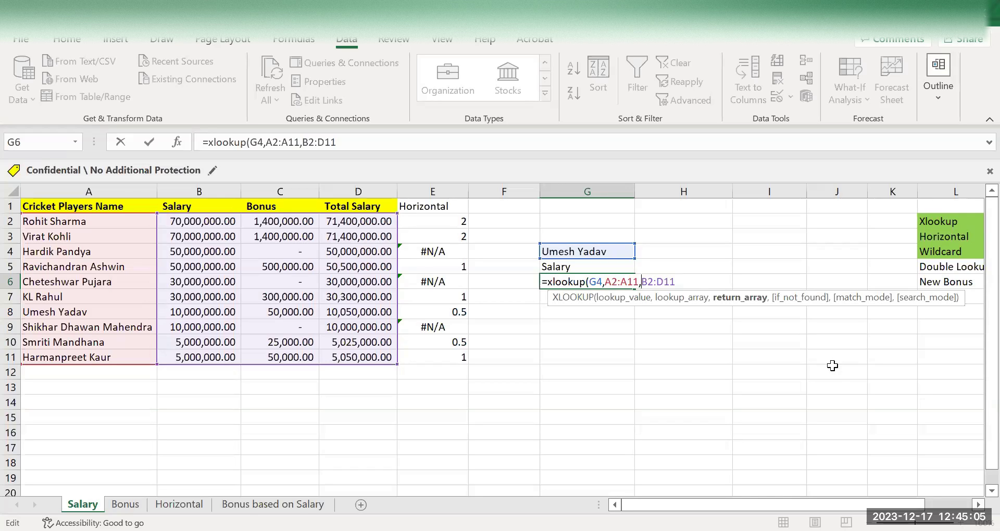
pyautogui.write('xlookup')
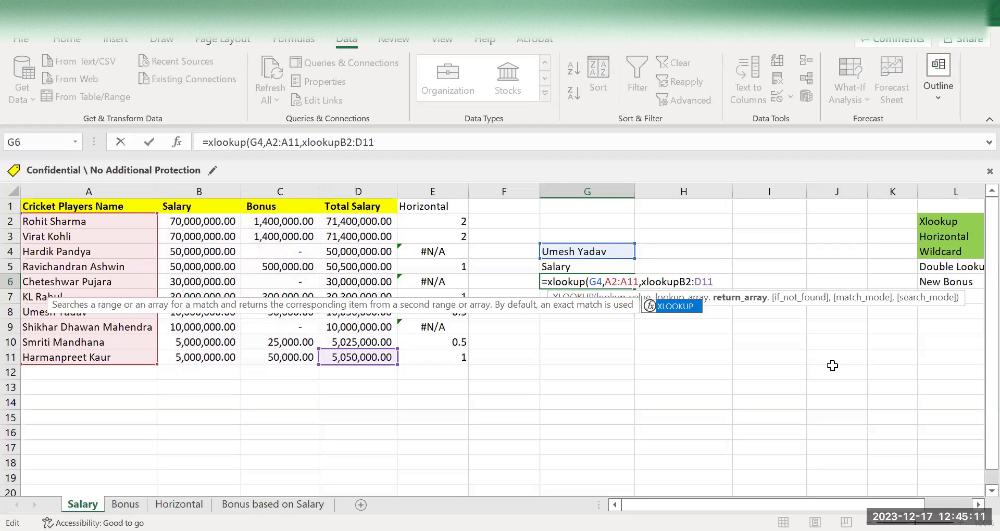
pyautogui.write('(')
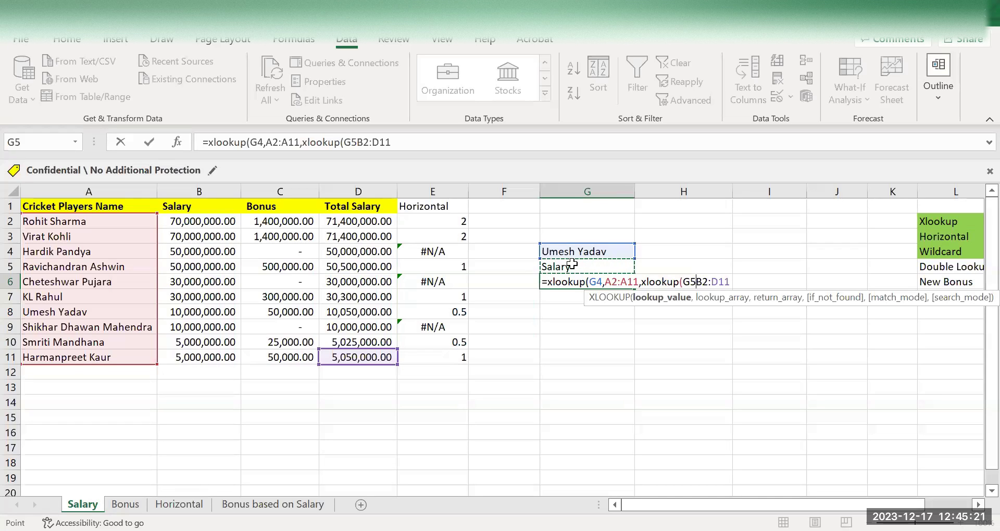
pyautogui.write(',')
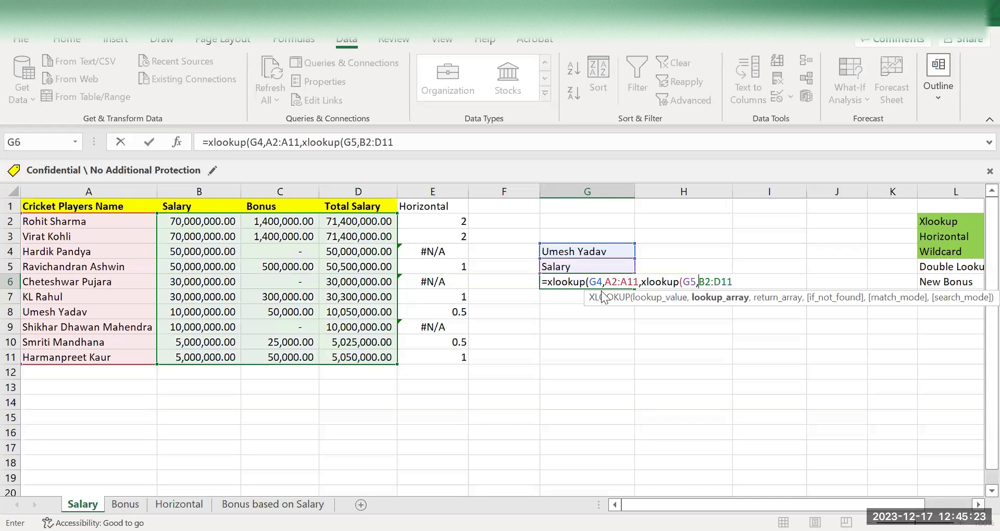
pyautogui.click(189, 206)
pyautogui.moveTo(313, 210); pyautogui.dragTo(348, 209)
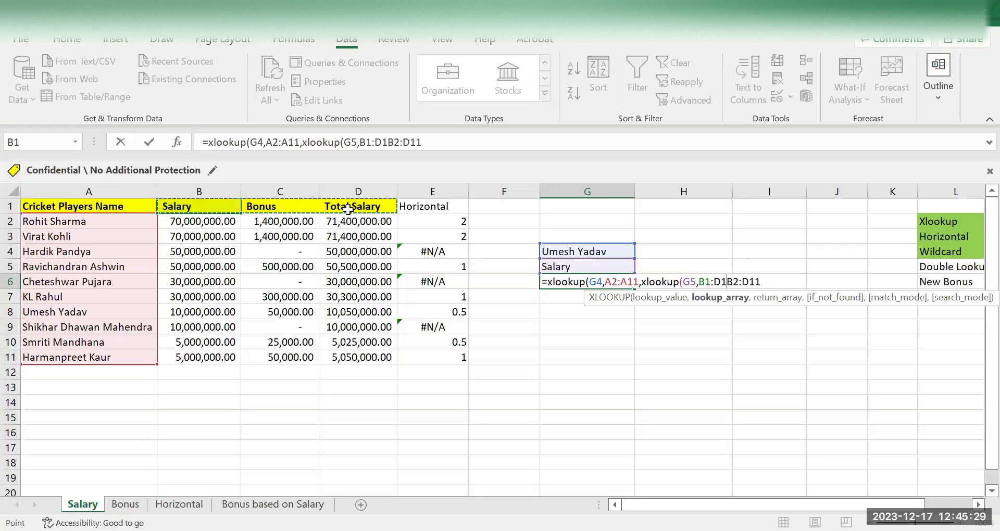
pyautogui.write(',')
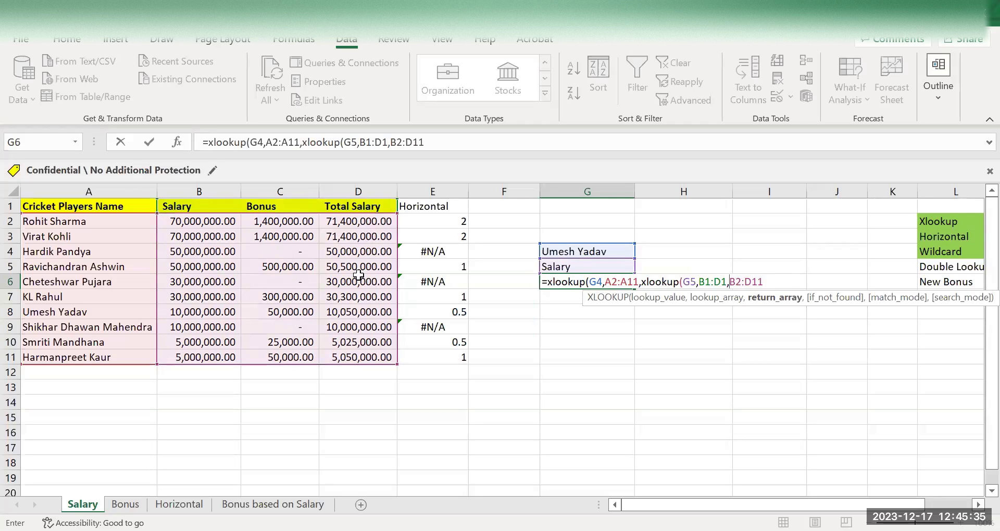
pyautogui.click(761, 282)
pyautogui.write('))')
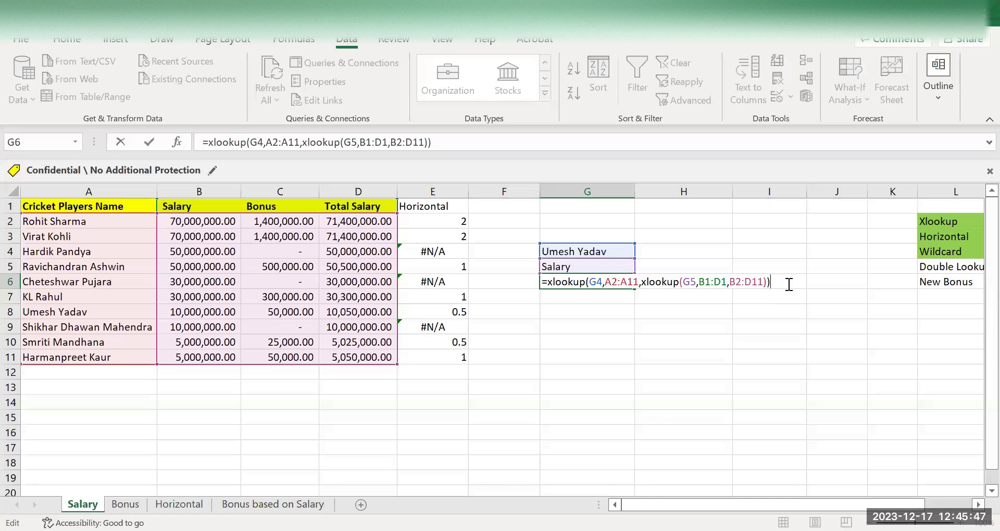
pyautogui.press('Return')
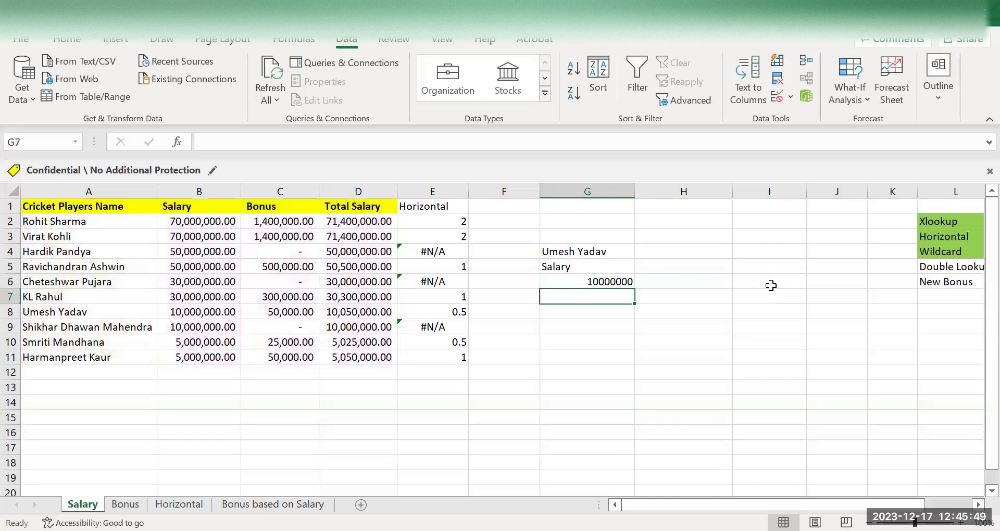
# Check the double lookup result in G6 against Umesh Yadav's salary in B8.
pyautogui.click(571, 254)
pyautogui.click(568, 268)
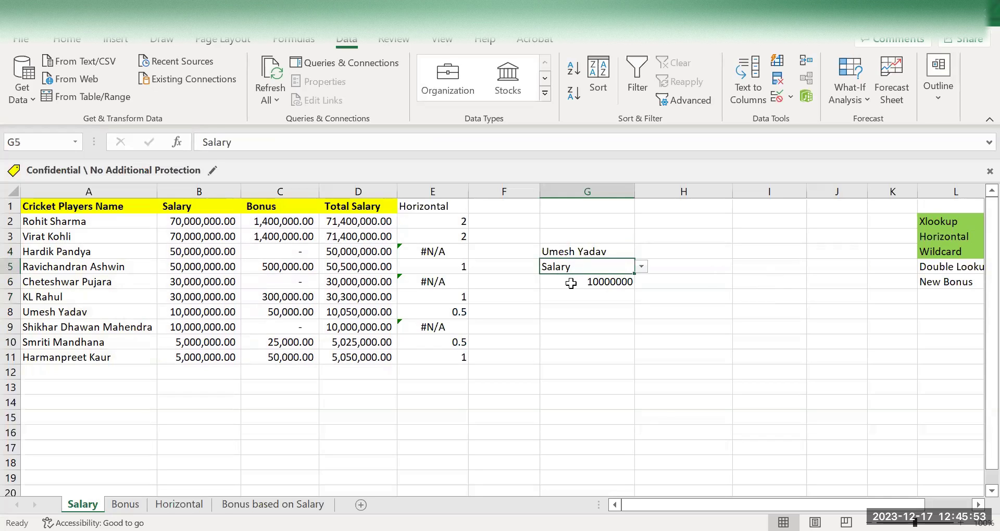
pyautogui.click(571, 283)
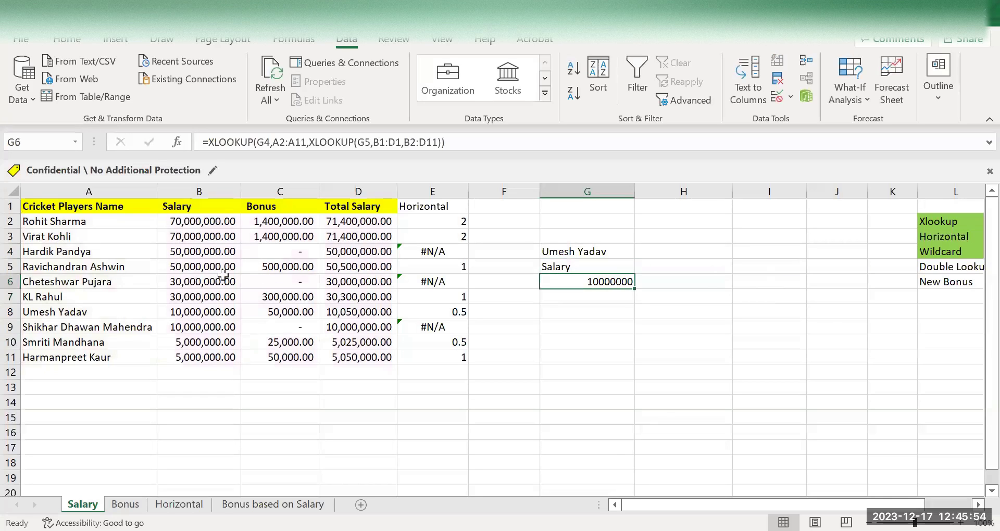
pyautogui.click(194, 313)
# Choose Bonus from the list in G5 and check the lookup result against Umesh Yadav's bonus in C8.
pyautogui.click(598, 266)
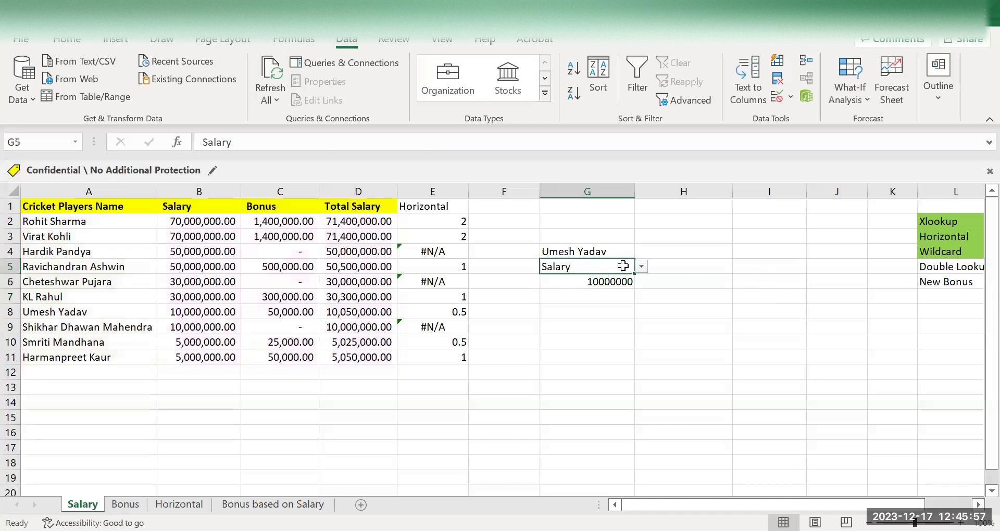
pyautogui.click(641, 266)
pyautogui.click(597, 289)
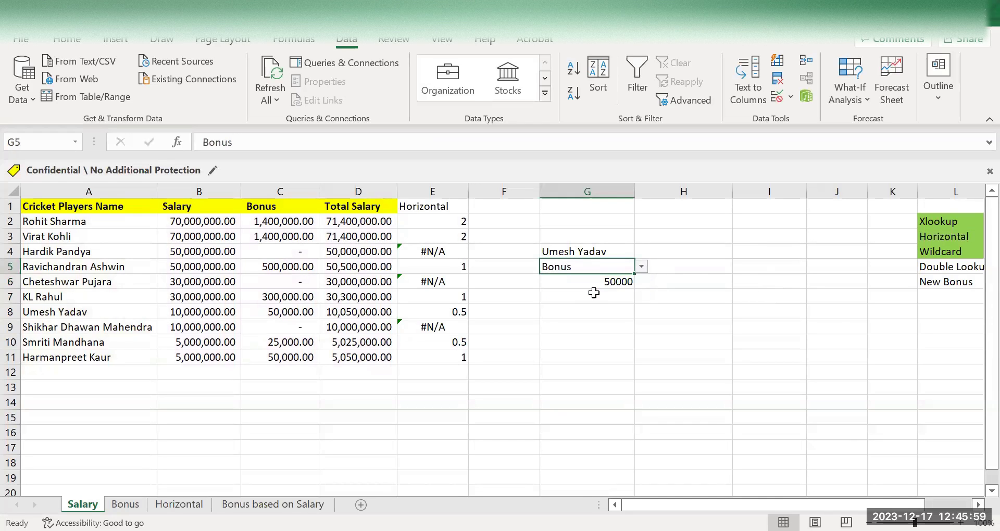
pyautogui.click(277, 314)
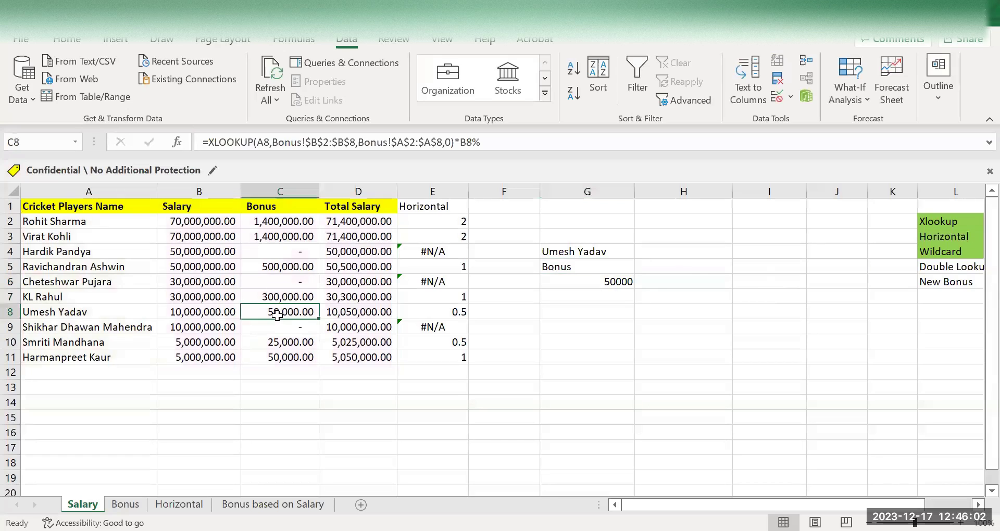
# Choose Total Salary from the list in G5 and check the lookup result against Umesh Yadav's total in D8.
pyautogui.click(560, 268)
pyautogui.click(641, 266)
pyautogui.click(598, 297)
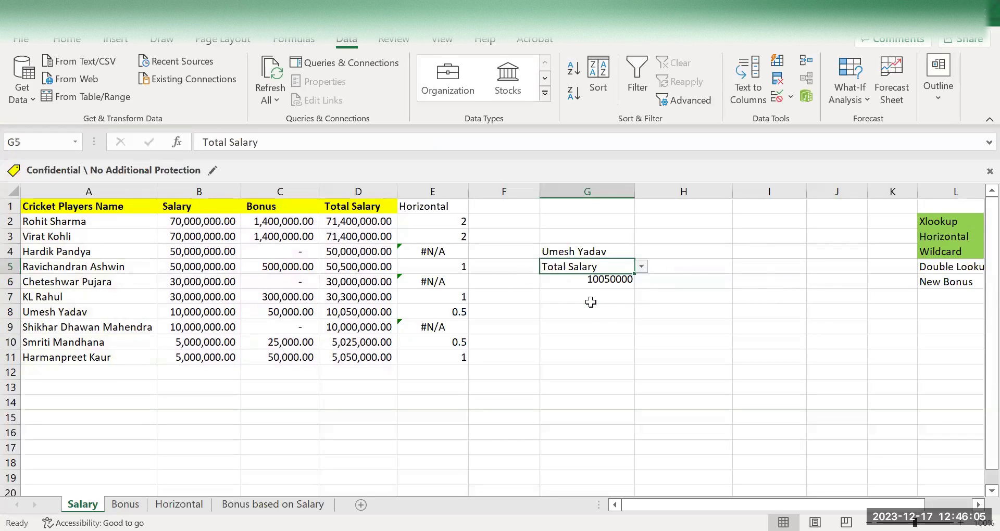
pyautogui.click(371, 311)
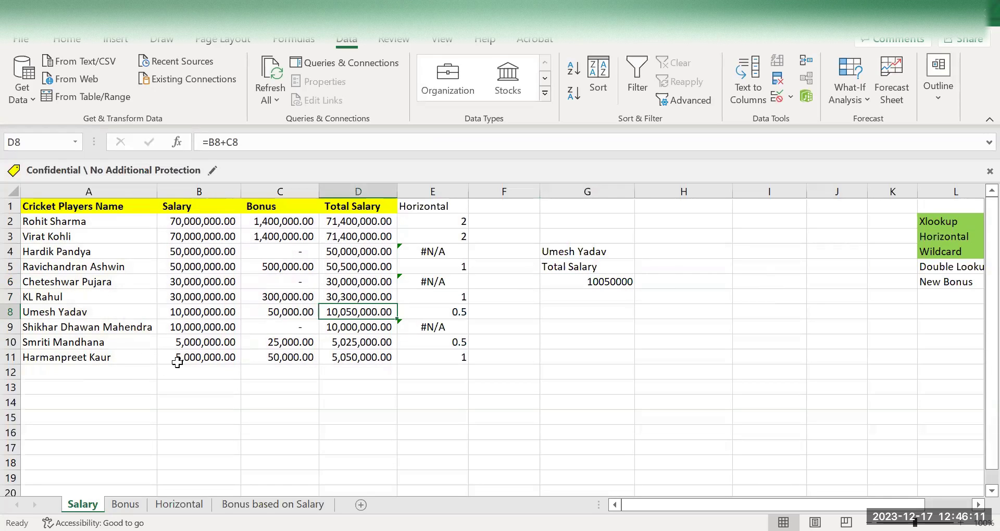
# Choose Harmanpreet Kaur from the list in G4 and check the lookup result against her total salary in D11.
pyautogui.click(214, 361)
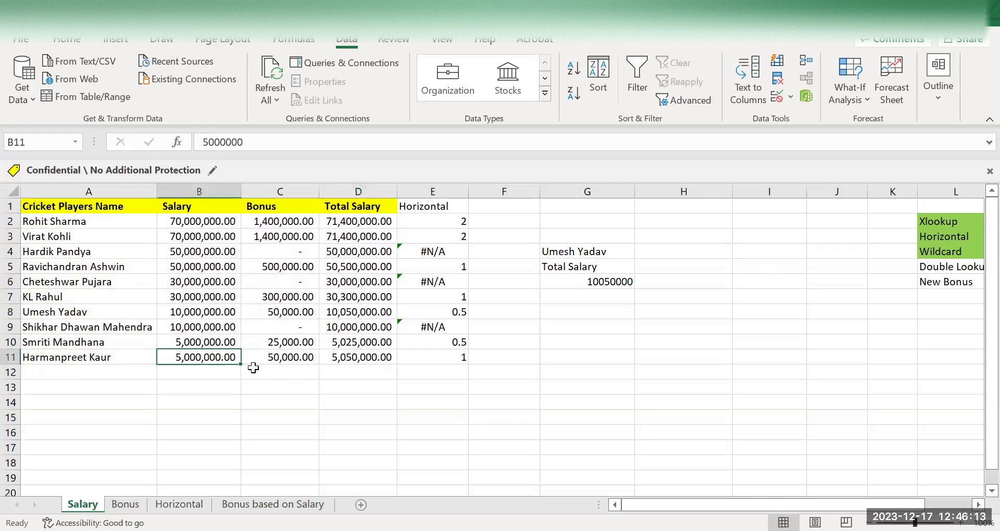
pyautogui.click(606, 247)
pyautogui.click(641, 252)
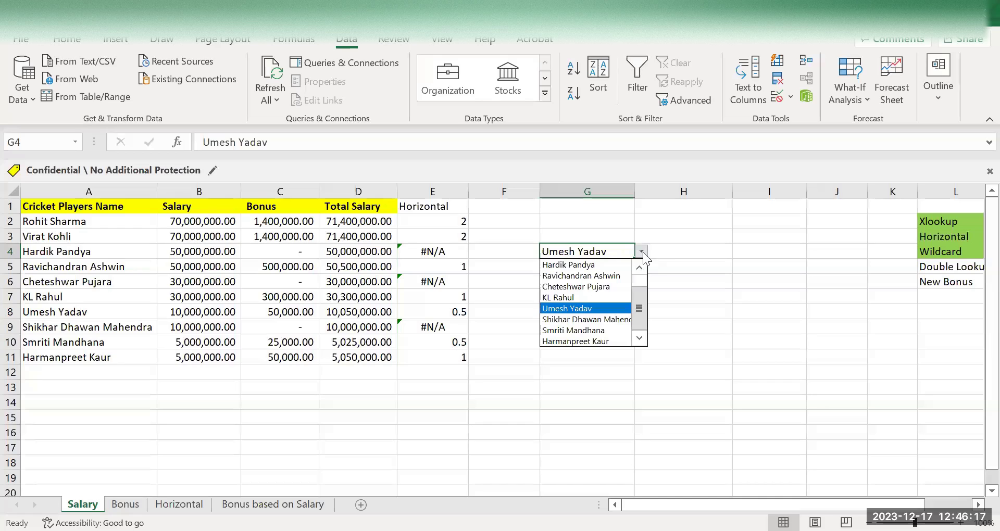
pyautogui.click(598, 341)
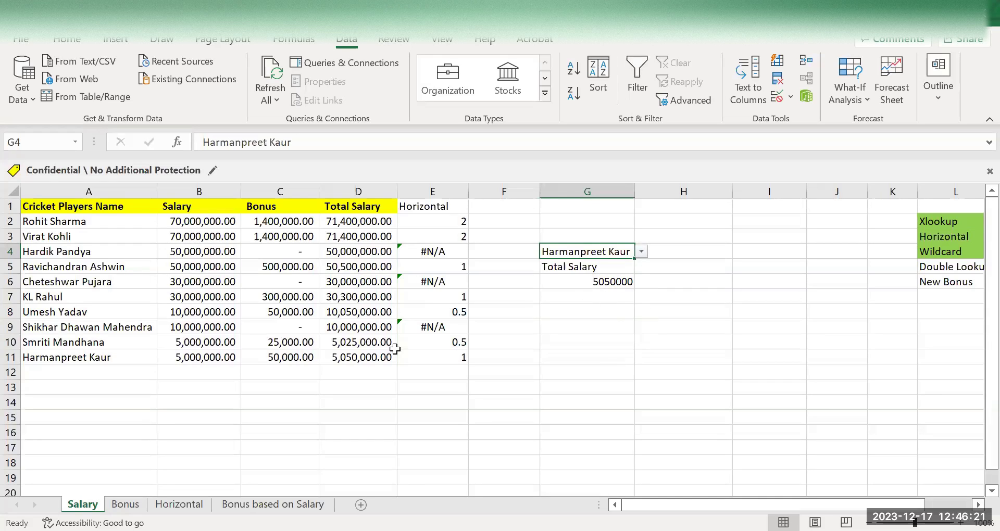
pyautogui.click(371, 358)
# Set the header in G5 to Bonus to look up Harmanpreet Kaur's bonus.
pyautogui.click(597, 268)
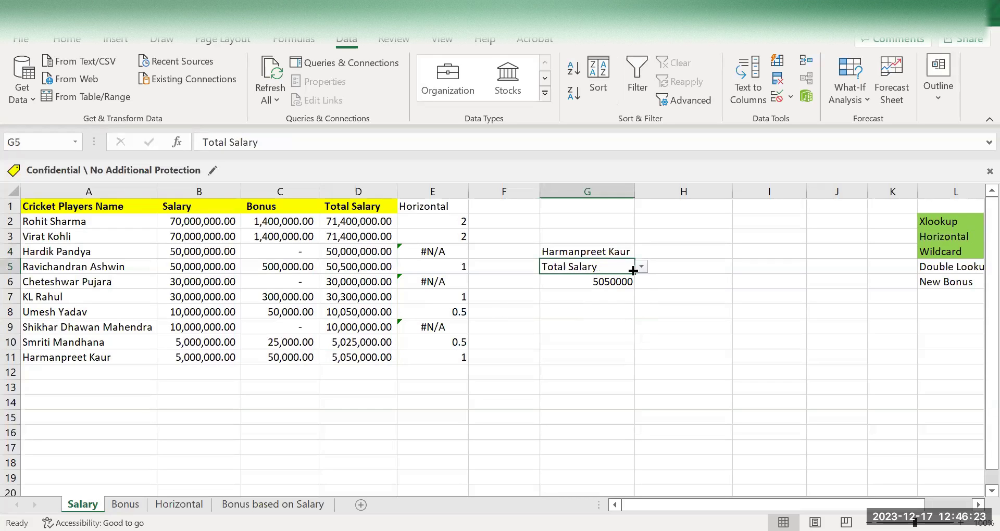
pyautogui.click(641, 266)
pyautogui.click(578, 291)
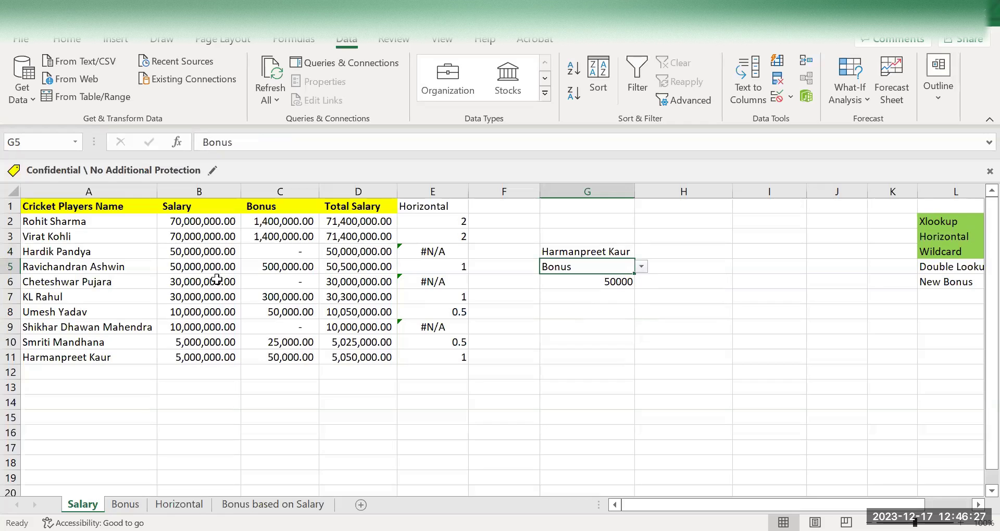
# Choose Virat Kohli from the list in G4 to look up his bonus.
pyautogui.click(185, 236)
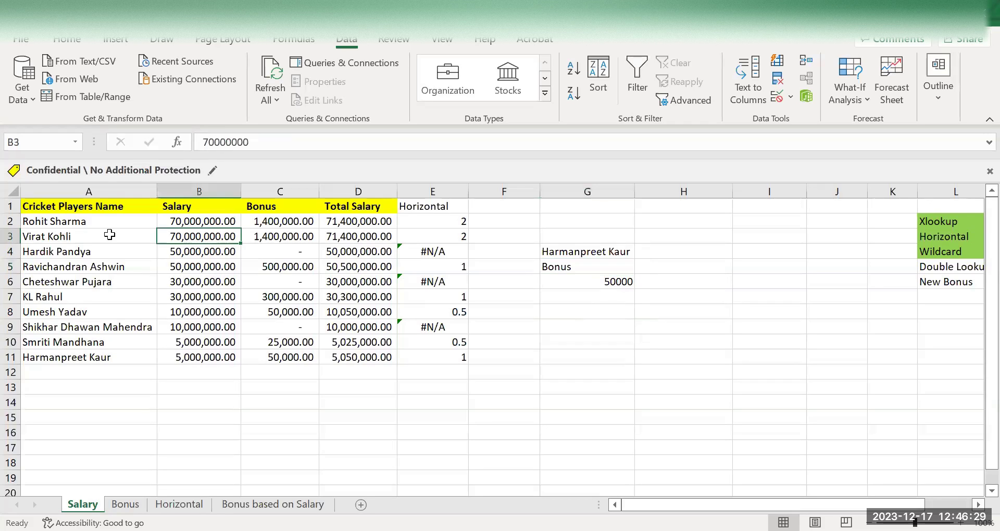
pyautogui.press('Left')
pyautogui.click(631, 250)
pyautogui.click(641, 251)
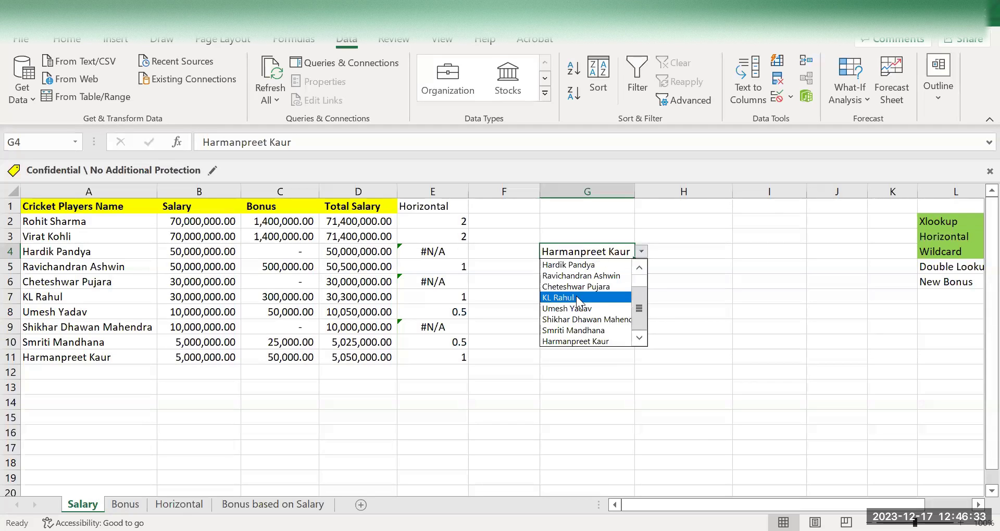
pyautogui.scroll(1, 594, 288)
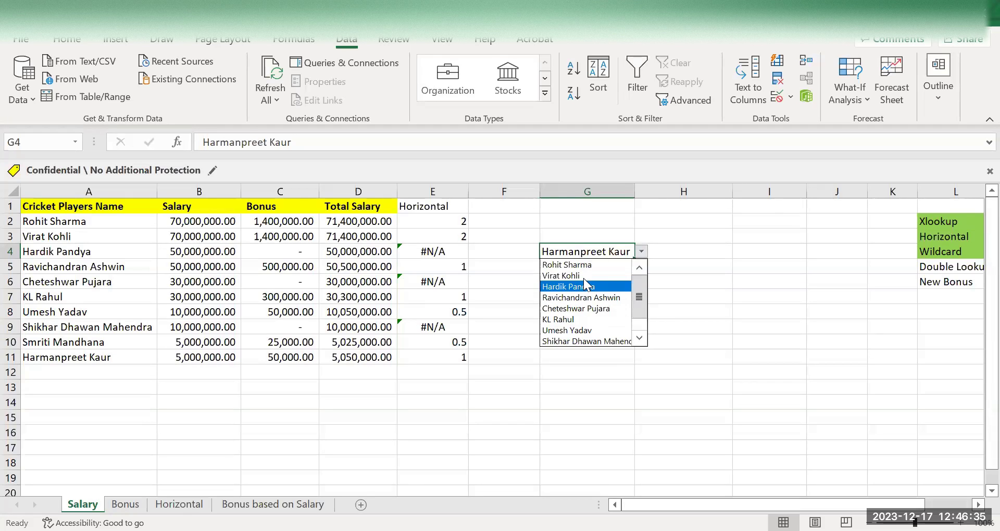
pyautogui.click(579, 276)
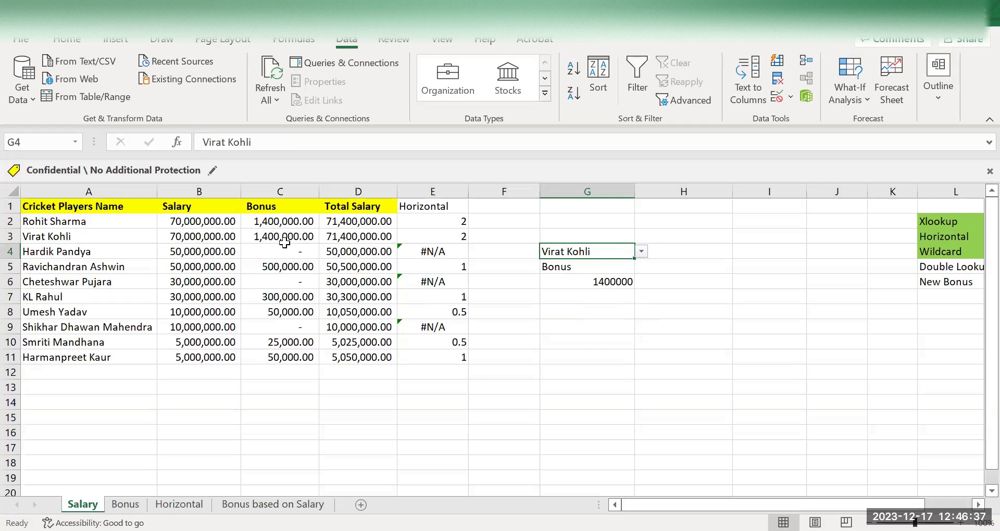
# Test Virat Kohli's lookup by switching the header in G5 first to Salary and finally to Total Salary.
pyautogui.click(589, 268)
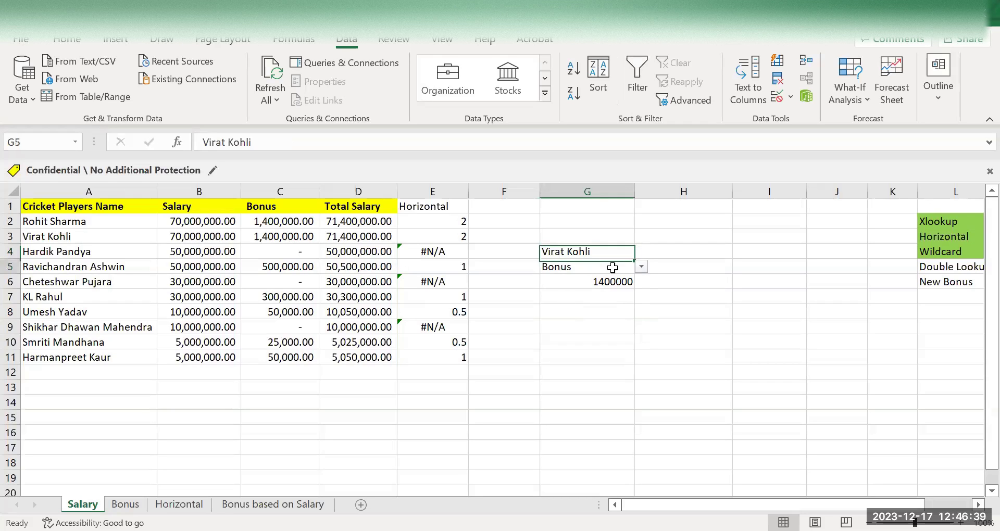
pyautogui.click(641, 267)
pyautogui.click(592, 279)
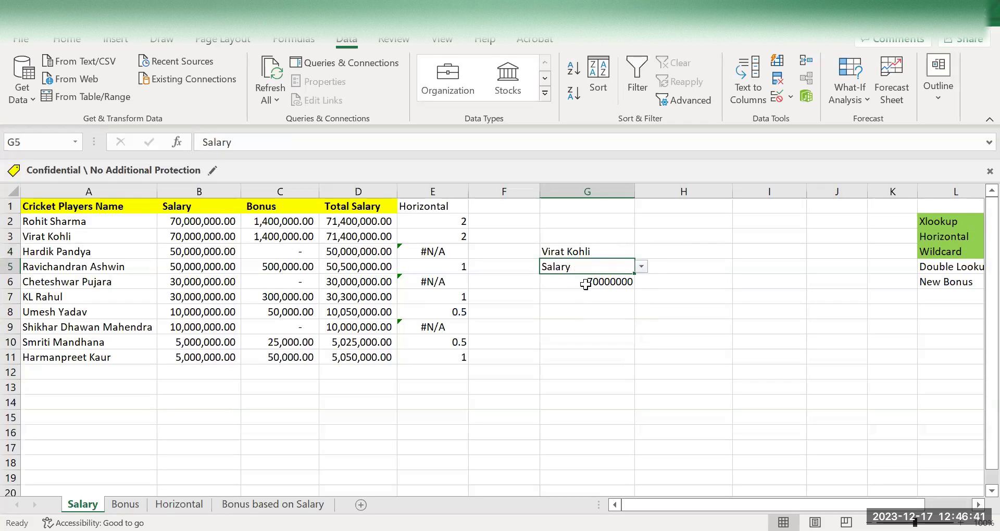
pyautogui.click(641, 266)
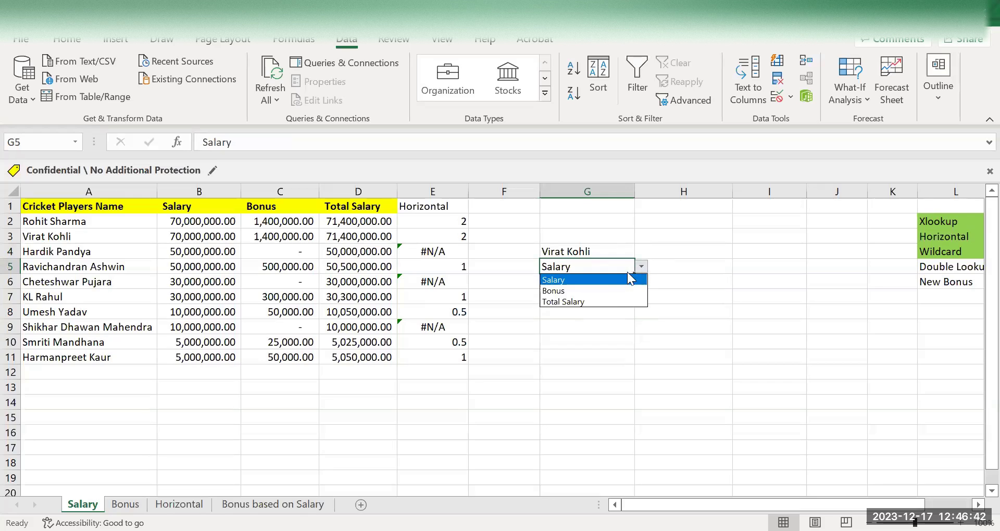
pyautogui.click(595, 301)
pyautogui.click(584, 283)
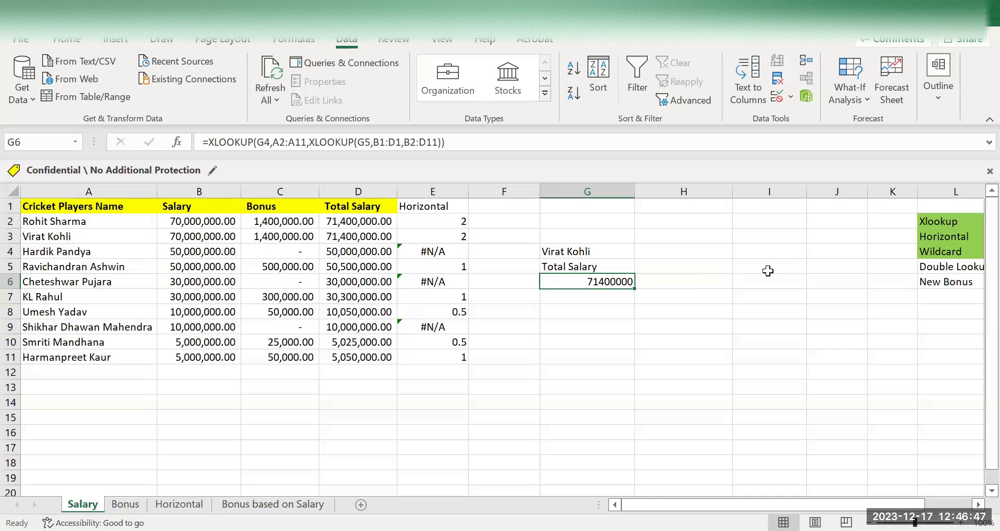
pyautogui.moveTo(583, 251); pyautogui.dragTo(612, 289)
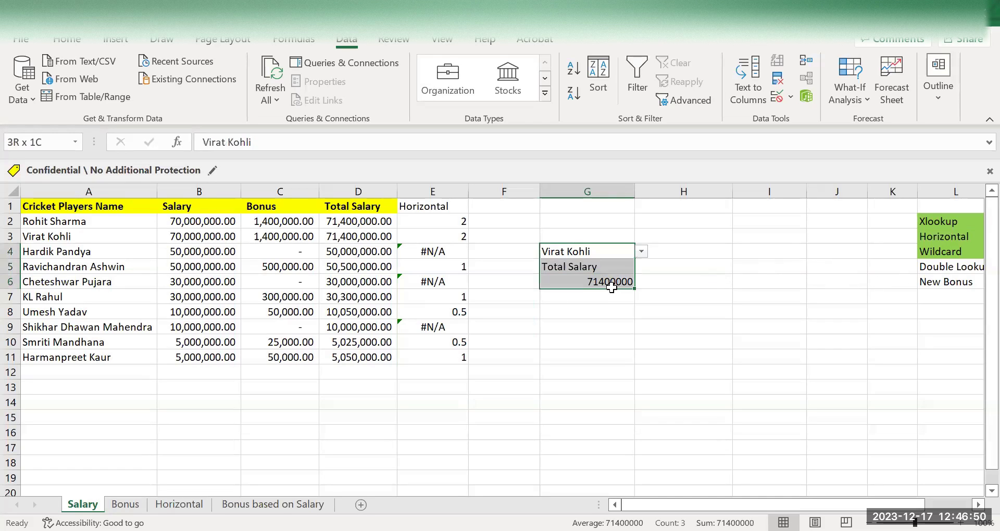
# Fill the Double Lookup topic in L5 with green to mark it as covered.
pyautogui.click(928, 268)
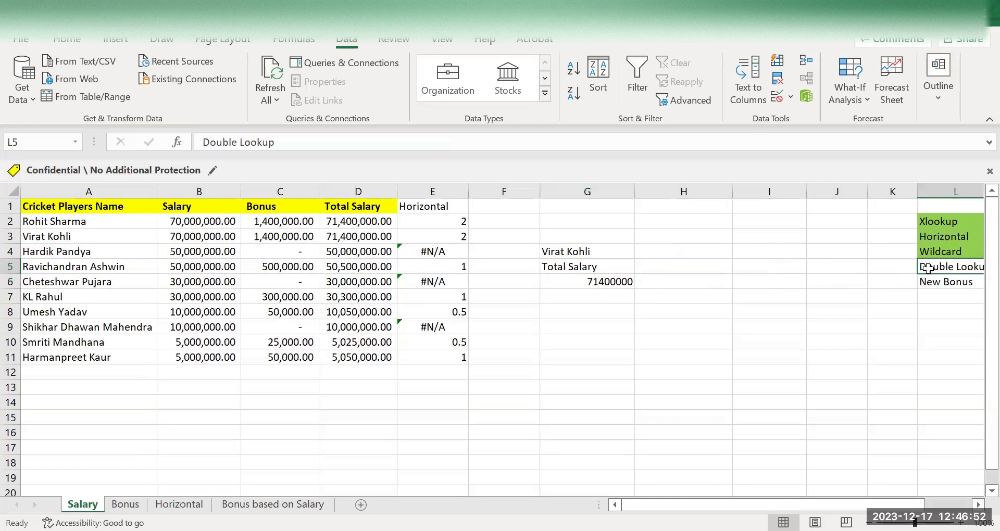
pyautogui.click(79, 40)
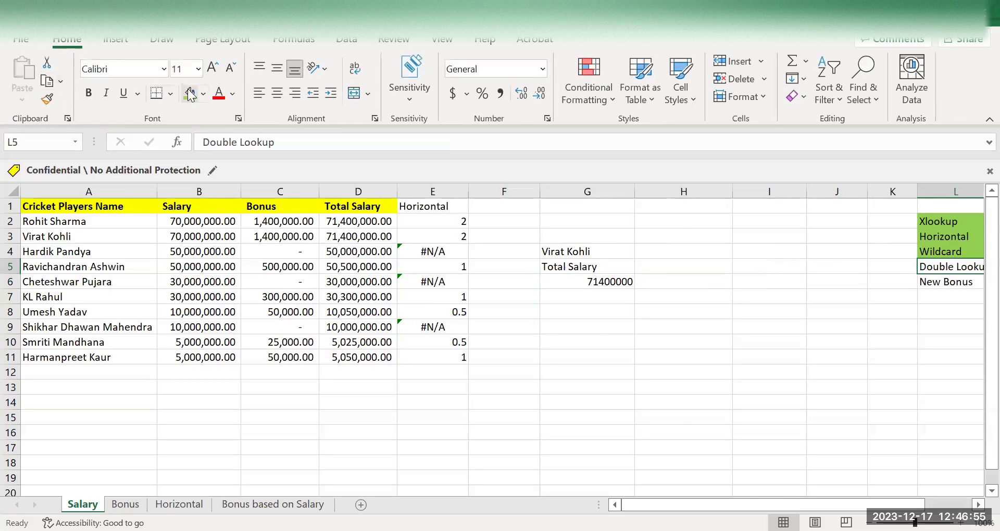
pyautogui.click(191, 94)
pyautogui.moveTo(745, 505); pyautogui.dragTo(619, 505)
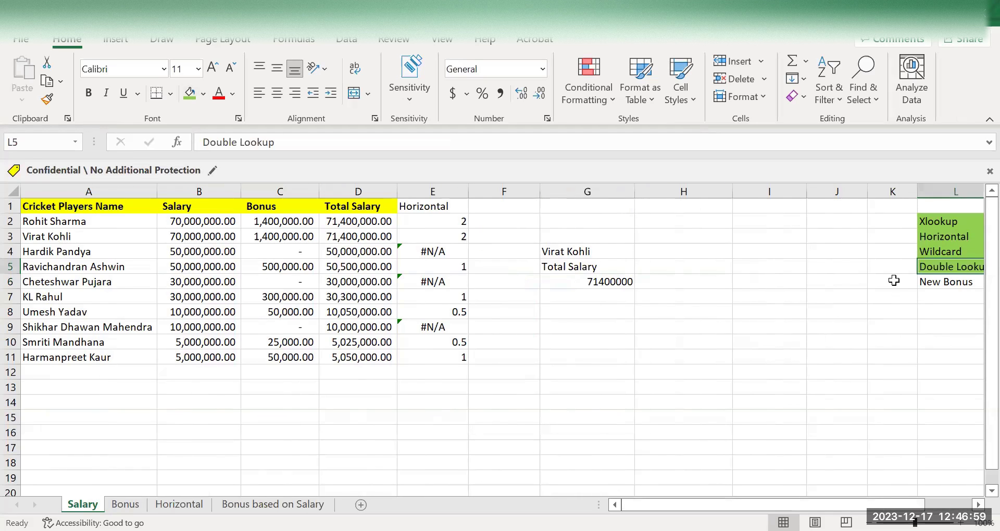
# Delete column G, which holds the double lookup test cells.
pyautogui.moveTo(556, 247); pyautogui.dragTo(620, 297)
pyautogui.click(589, 190)
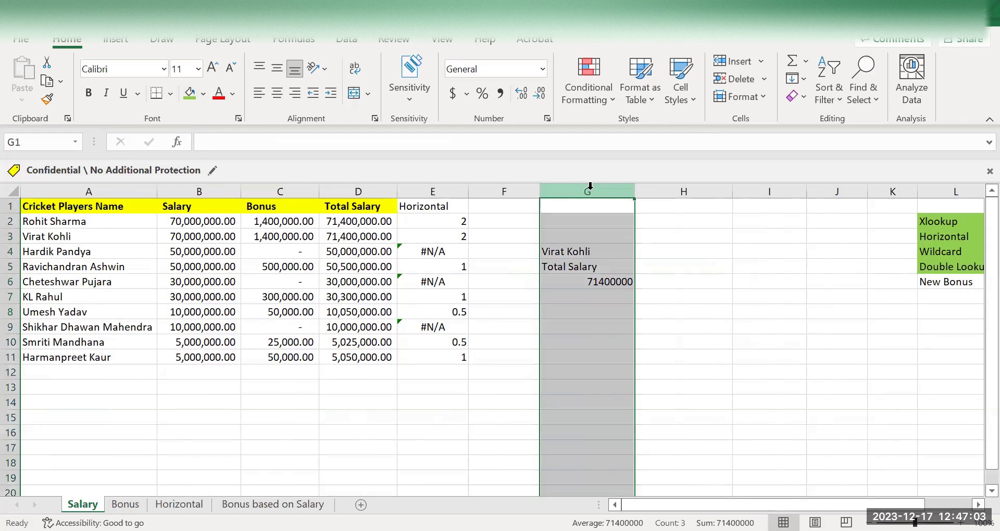
pyautogui.hotkey('ctrl', '-')
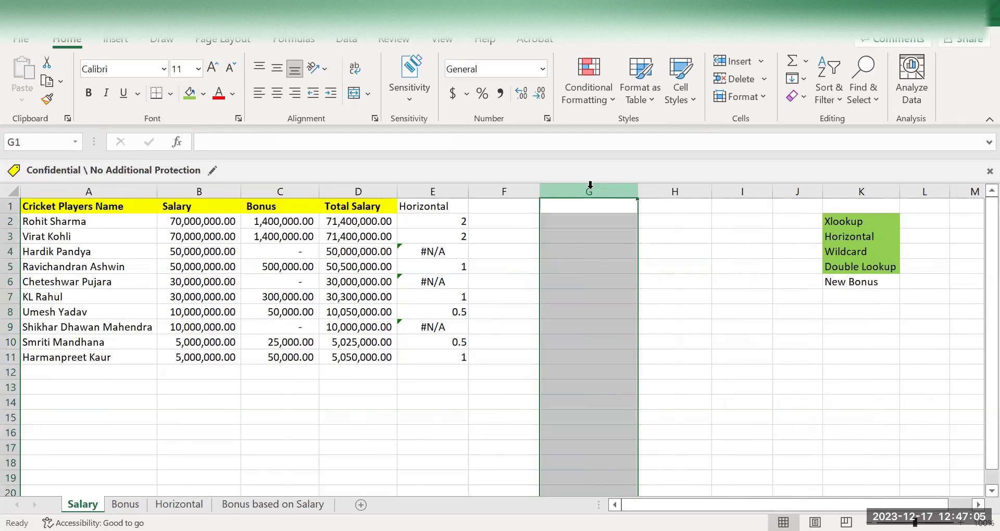
# Copy the New Bonus label from the topic list in K6 to F1 as a column header.
pyautogui.click(504, 205)
pyautogui.click(870, 281)
pyautogui.hotkey('ctrl', 'c')
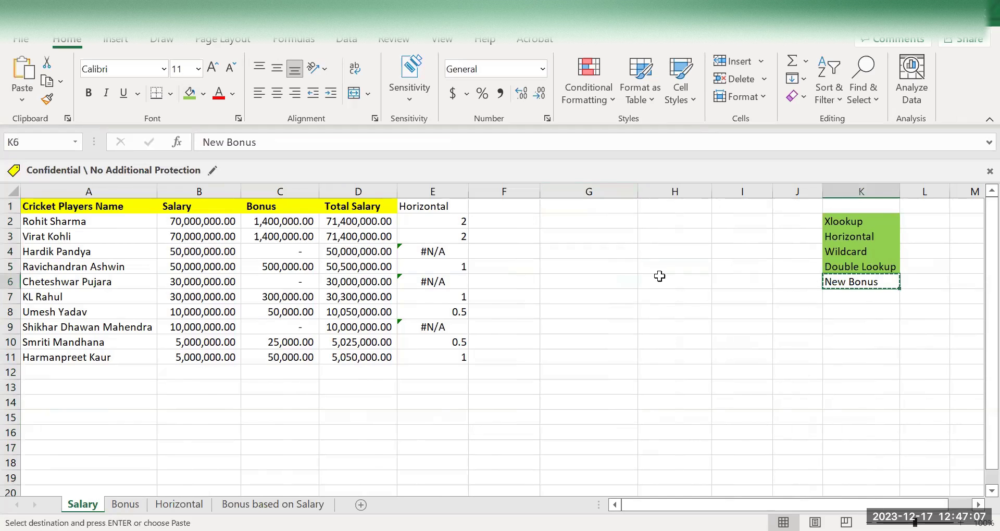
pyautogui.click(498, 210)
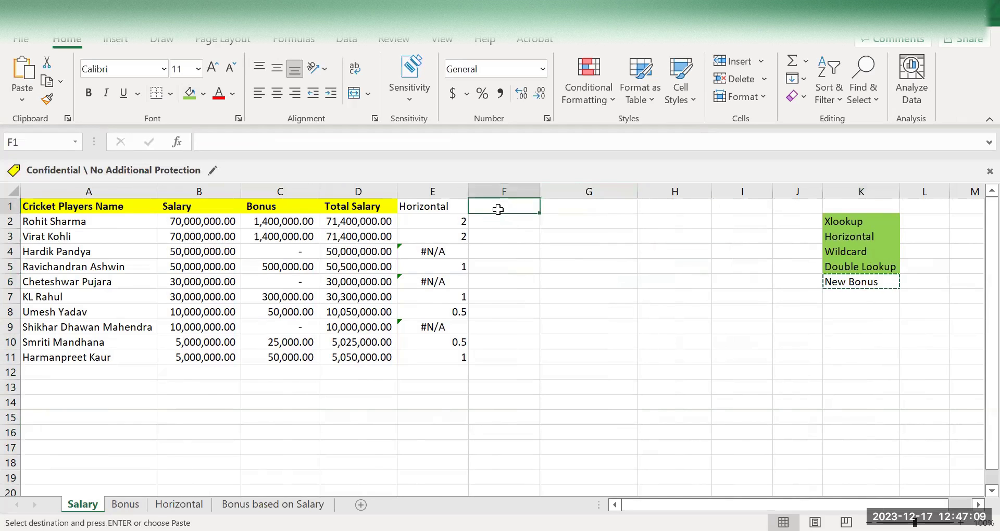
pyautogui.hotkey('ctrl', 'v')
# Delete the Horizontal column E so the New Bonus column directly follows Total Salary.
pyautogui.click(433, 191)
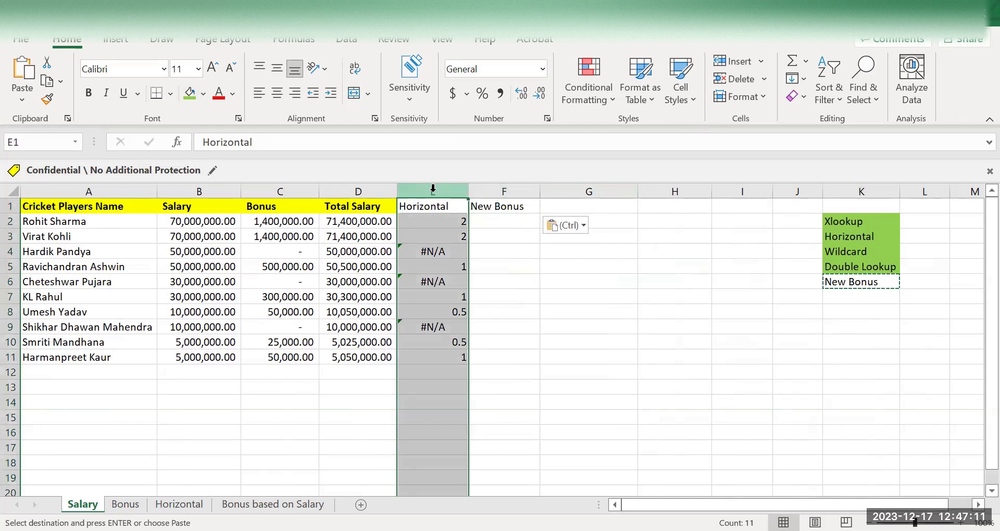
pyautogui.hotkey('ctrl', '-')
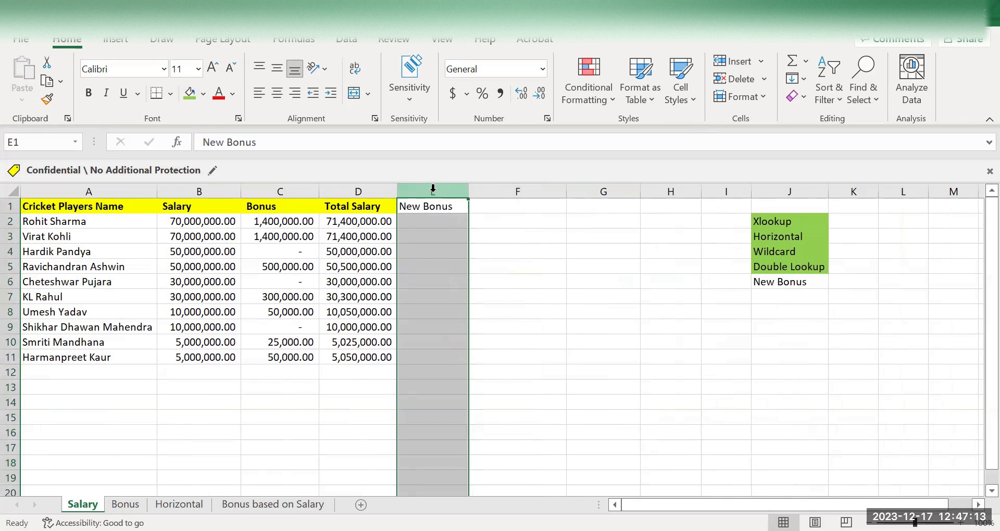
pyautogui.click(430, 206)
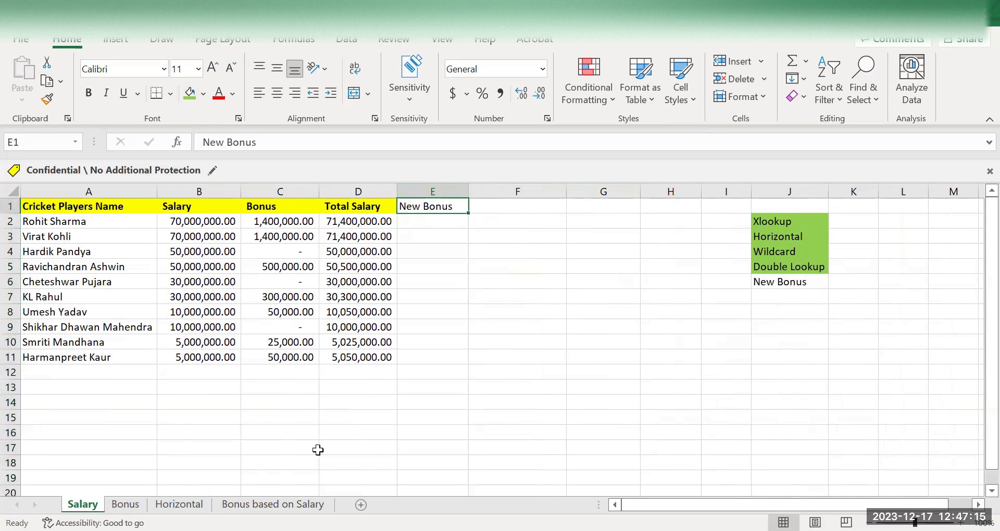
# Examine the salary levels in C5:C10 and their bonus rates in D5:D10 on the Bonus based on Salary sheet.
pyautogui.click(281, 504)
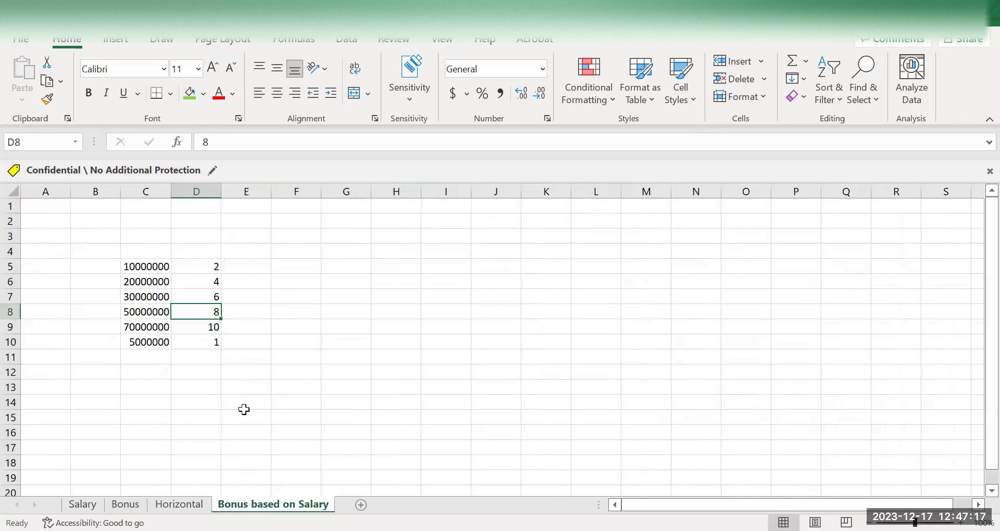
pyautogui.click(151, 261)
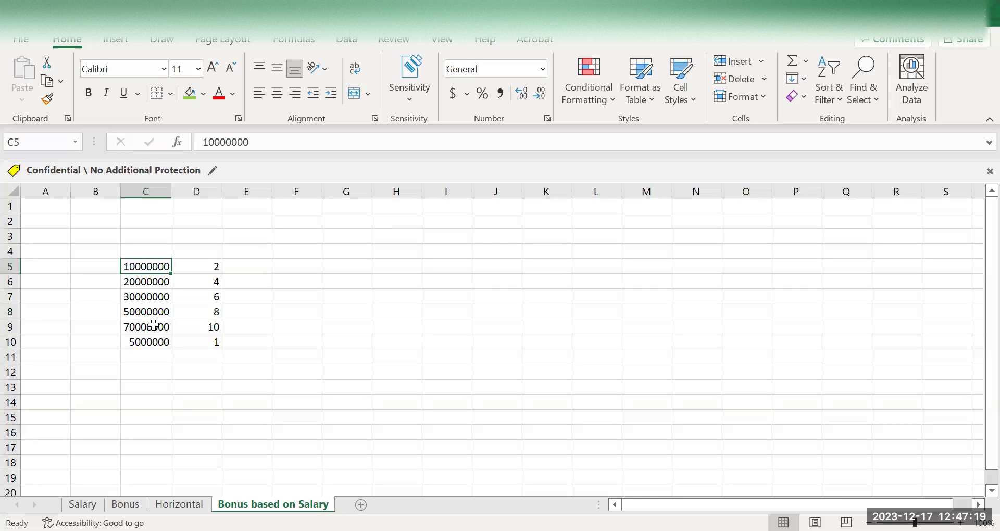
pyautogui.click(149, 341)
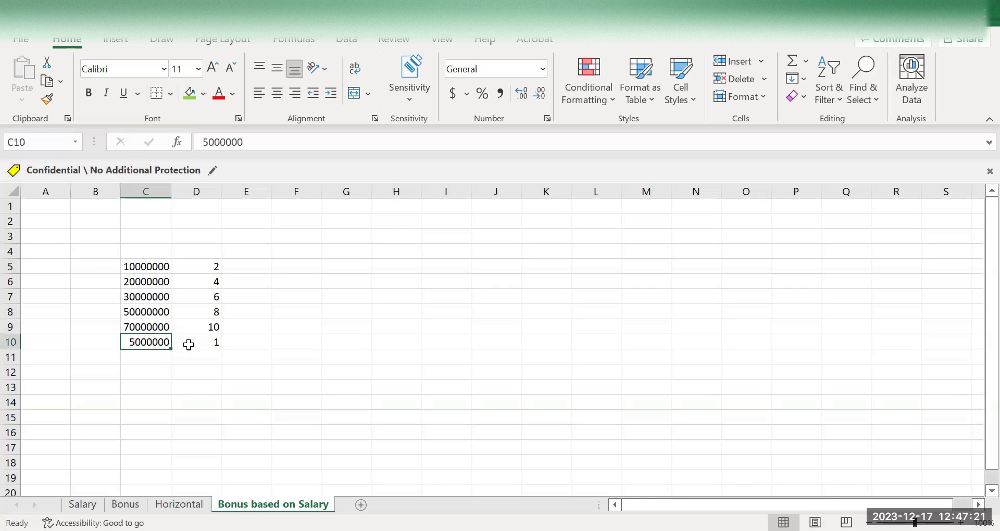
pyautogui.click(188, 344)
pyautogui.click(155, 267)
pyautogui.click(200, 265)
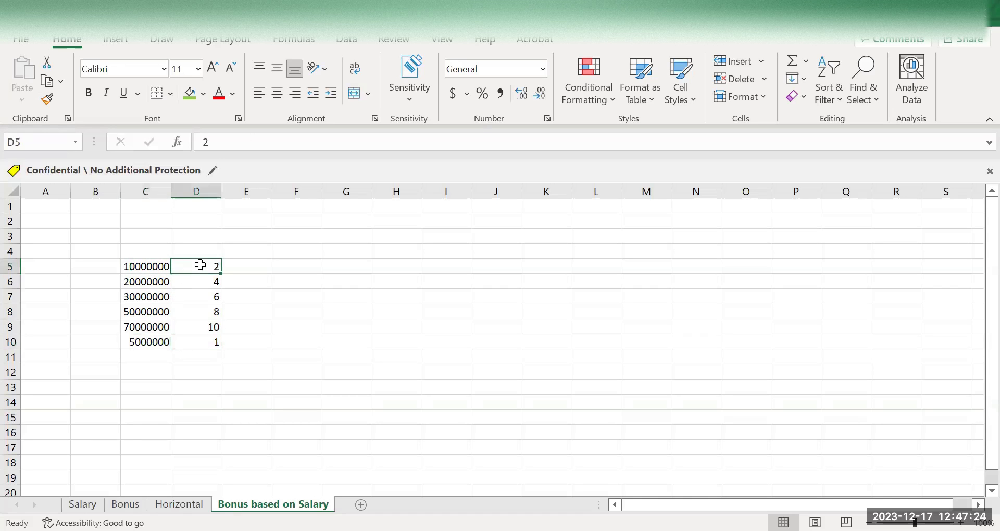
pyautogui.click(151, 280)
pyautogui.click(205, 281)
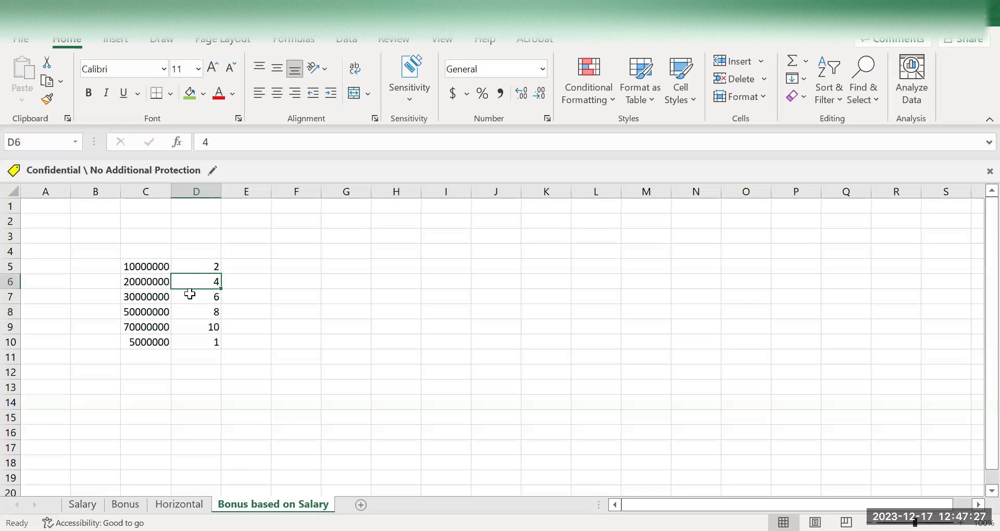
pyautogui.click(151, 297)
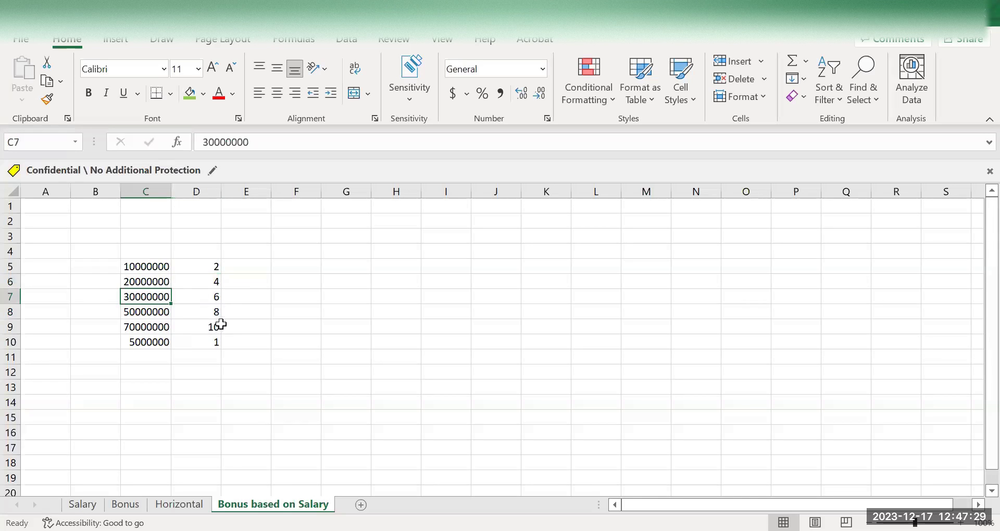
pyautogui.moveTo(207, 266); pyautogui.dragTo(206, 351)
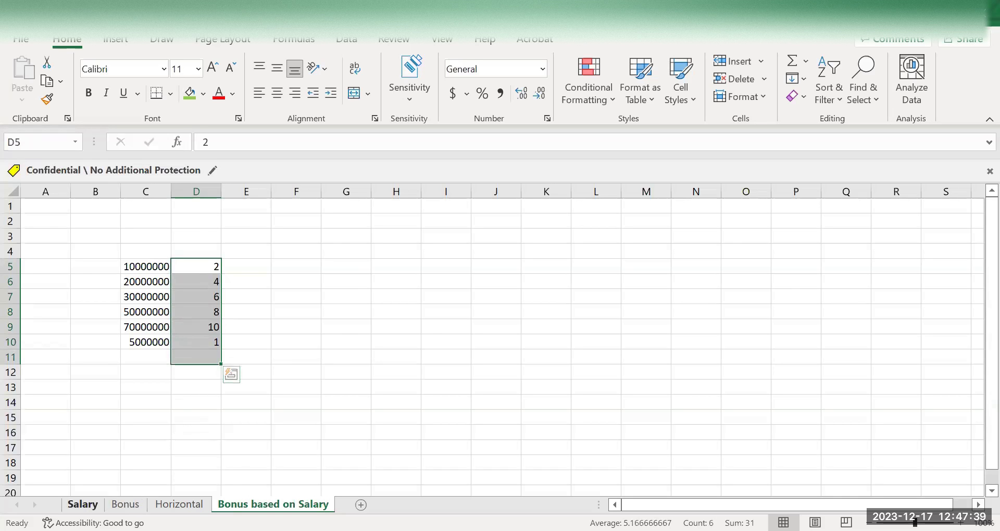
# Begin an XLOOKUP formula in E2 of the Salary sheet with the salary in B2 as the lookup value.
pyautogui.click(93, 504)
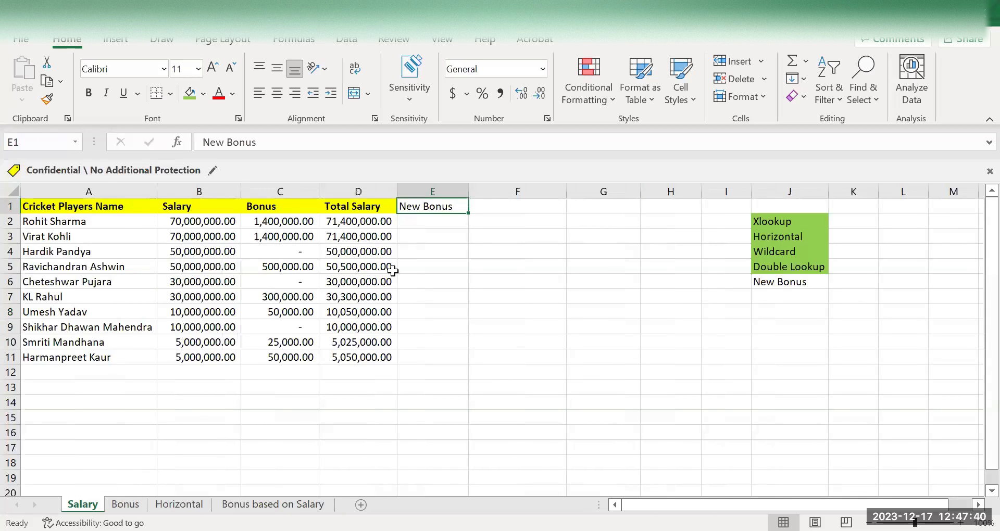
pyautogui.click(429, 227)
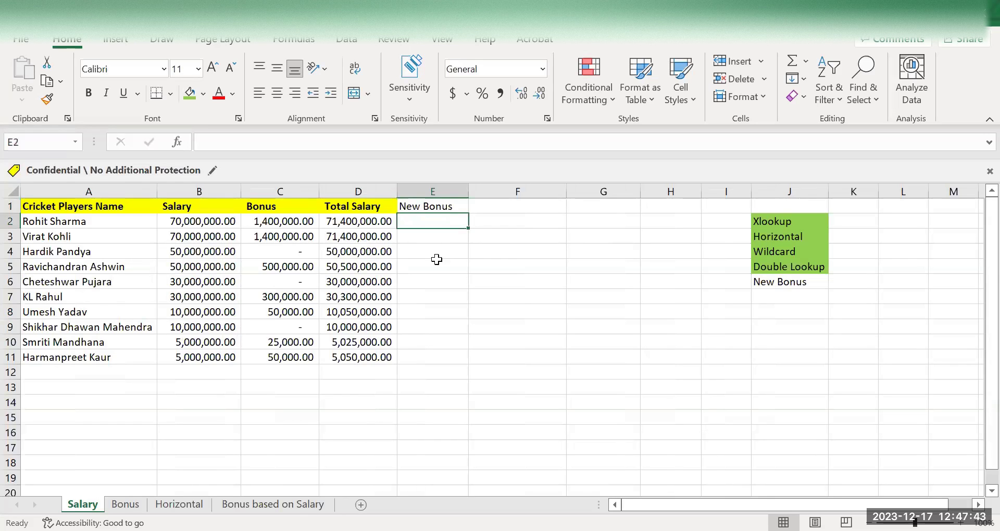
pyautogui.write('=')
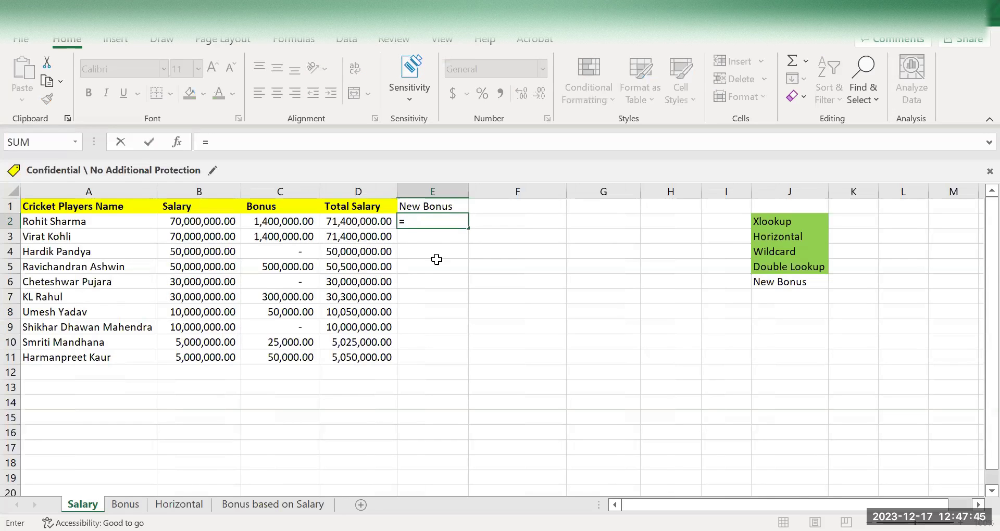
pyautogui.write('xlookup')
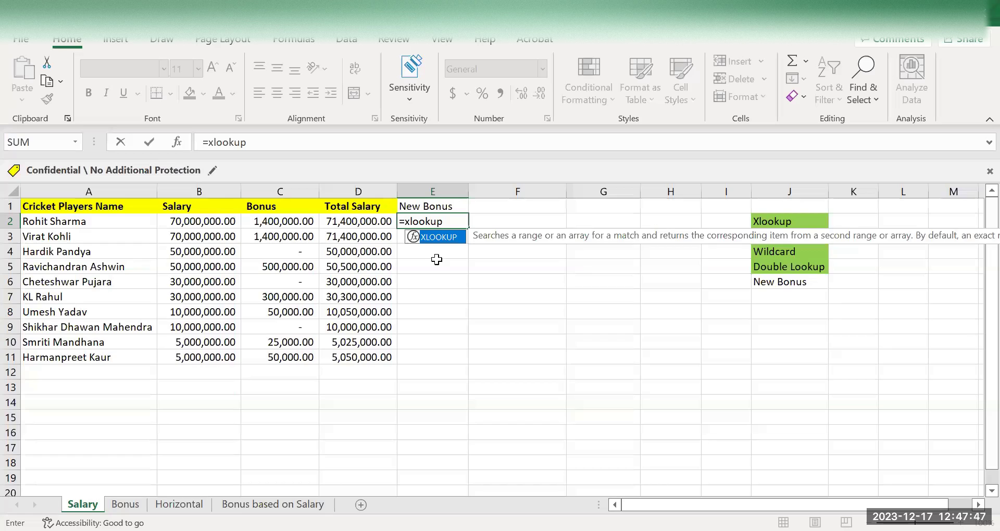
pyautogui.write('(')
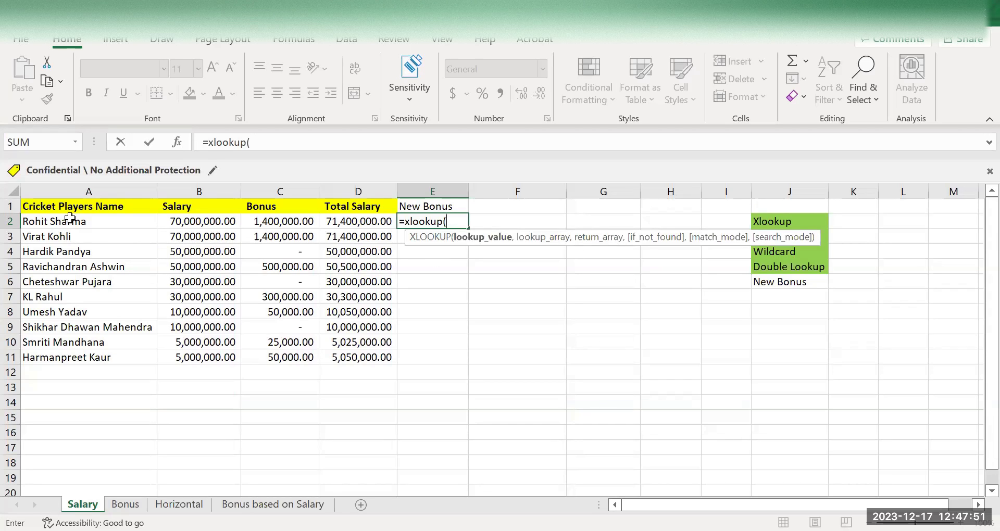
pyautogui.click(195, 222)
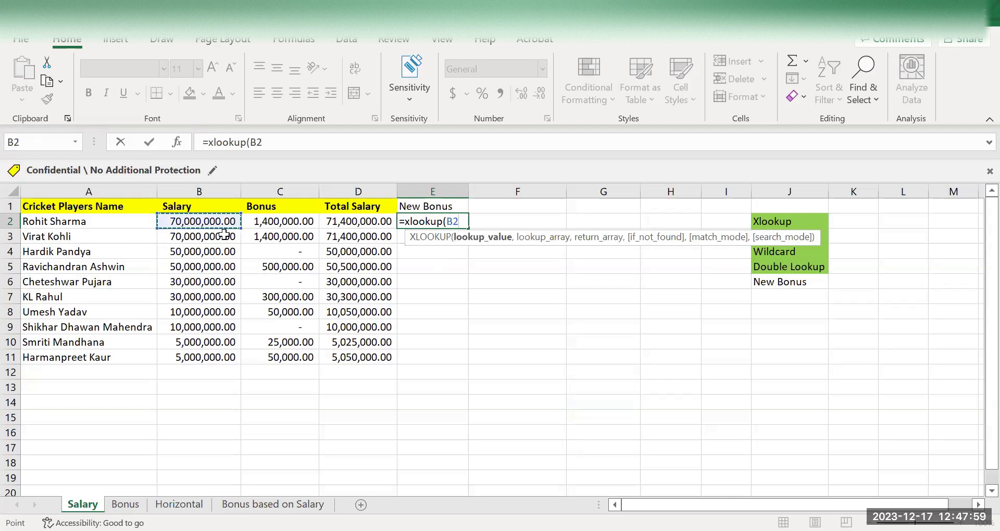
pyautogui.write(',')
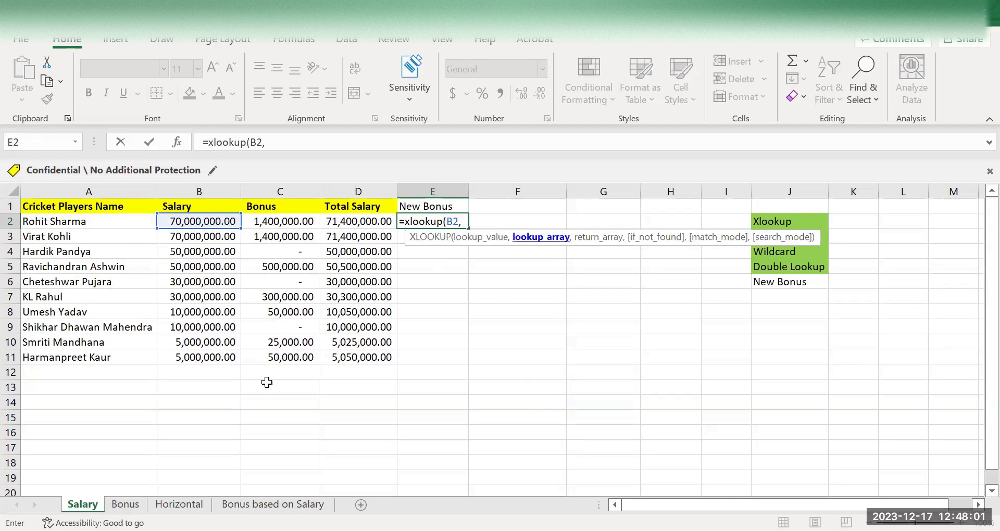
# Give the XLOOKUP formula the absolute lookup array $C$5:$C$10 from the Bonus based on Salary sheet.
pyautogui.click(273, 504)
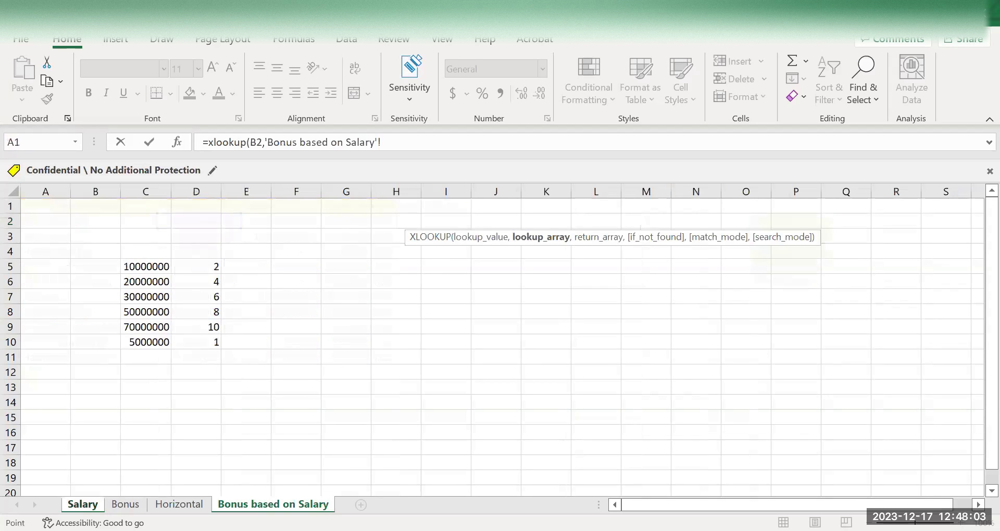
pyautogui.click(147, 266)
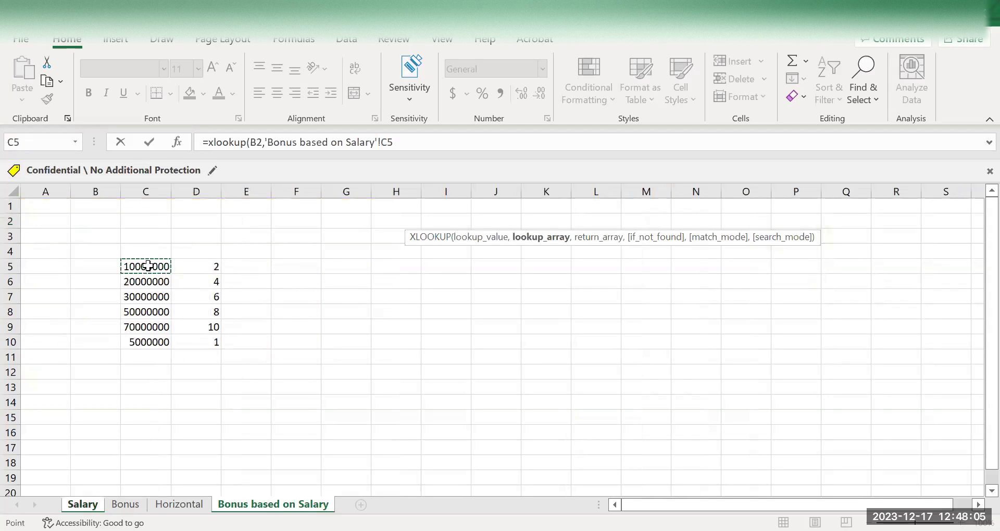
pyautogui.moveTo(147, 266); pyautogui.dragTo(163, 335)
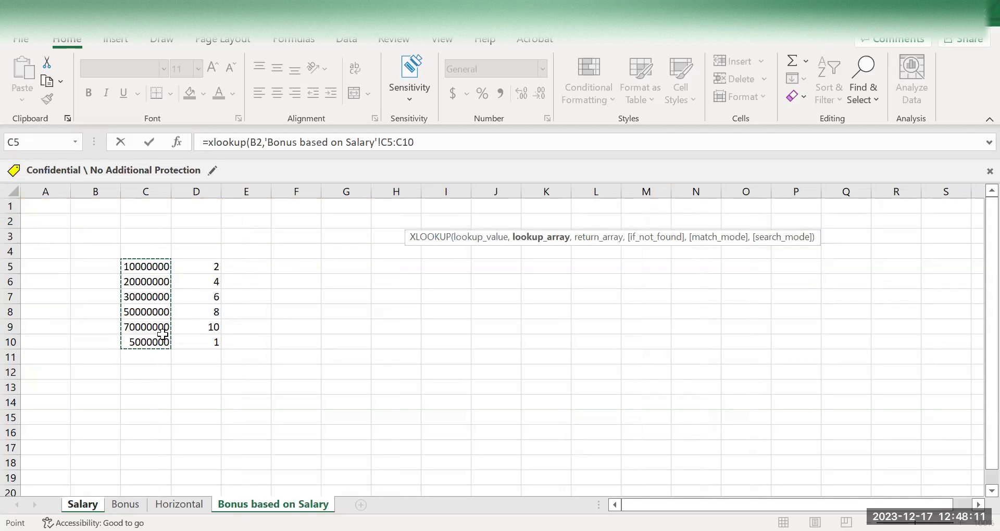
pyautogui.press('F4')
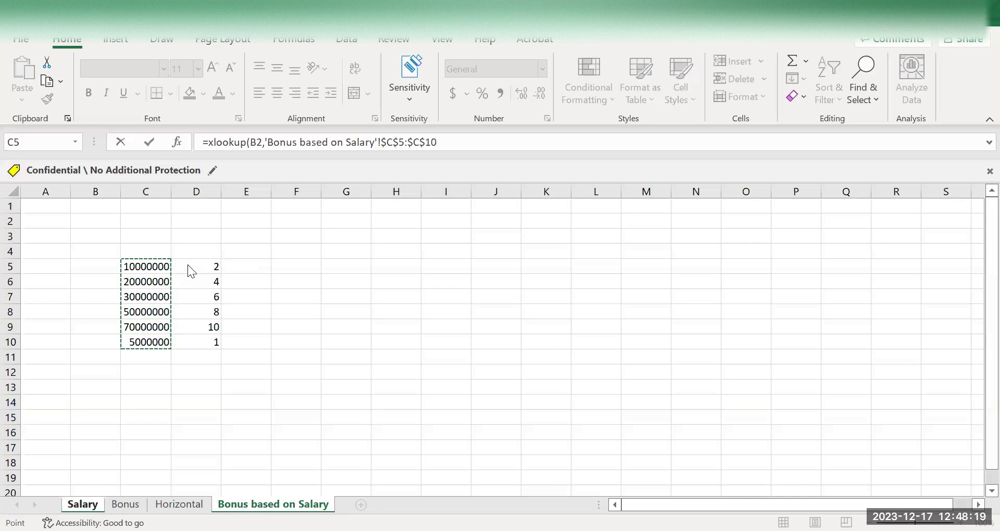
pyautogui.click(444, 146)
pyautogui.write(',')
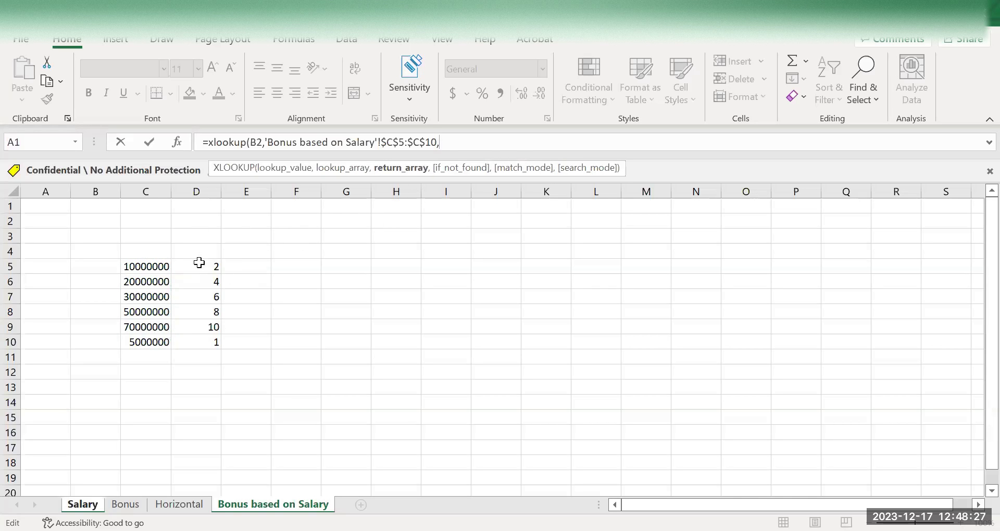
# Complete the formula with the relative return array D5:D10, no if_not_found value and match mode -1 (exact match or next smaller item).
pyautogui.moveTo(198, 263); pyautogui.dragTo(202, 289)
pyautogui.moveTo(203, 341); pyautogui.dragTo(201, 336)
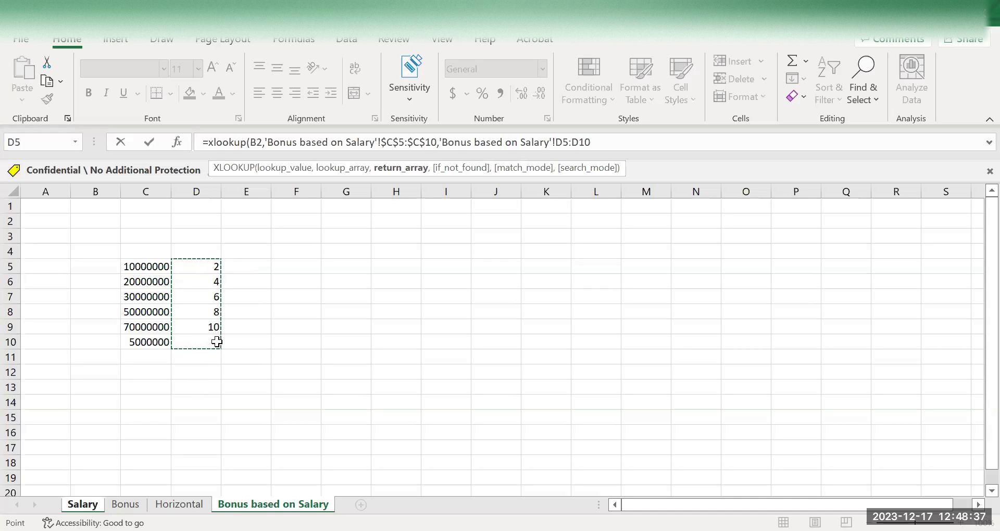
pyautogui.write(',')
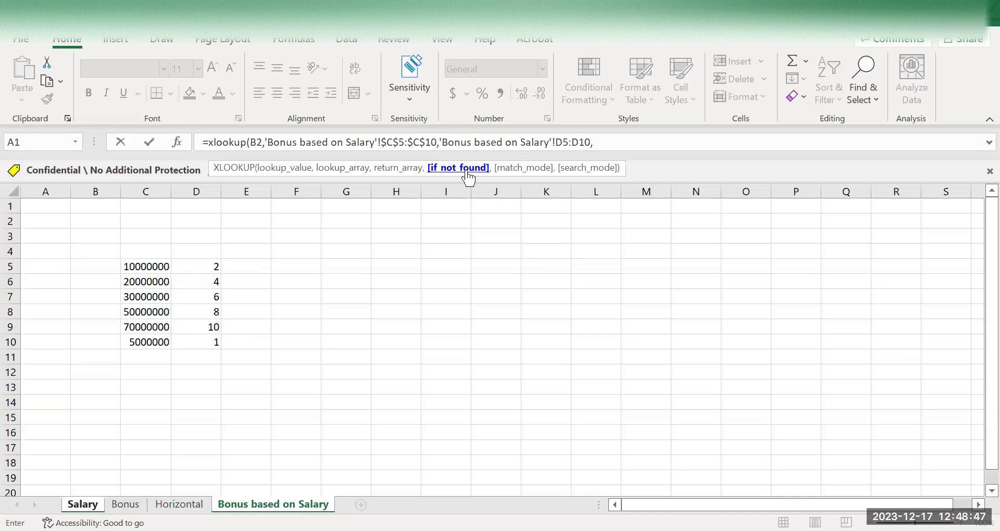
pyautogui.write(',')
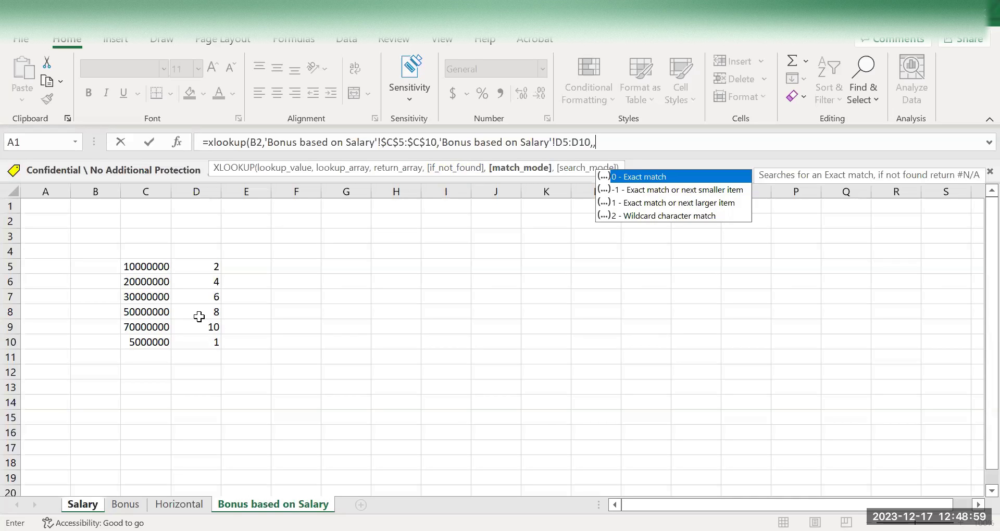
pyautogui.doubleClick(686, 190)
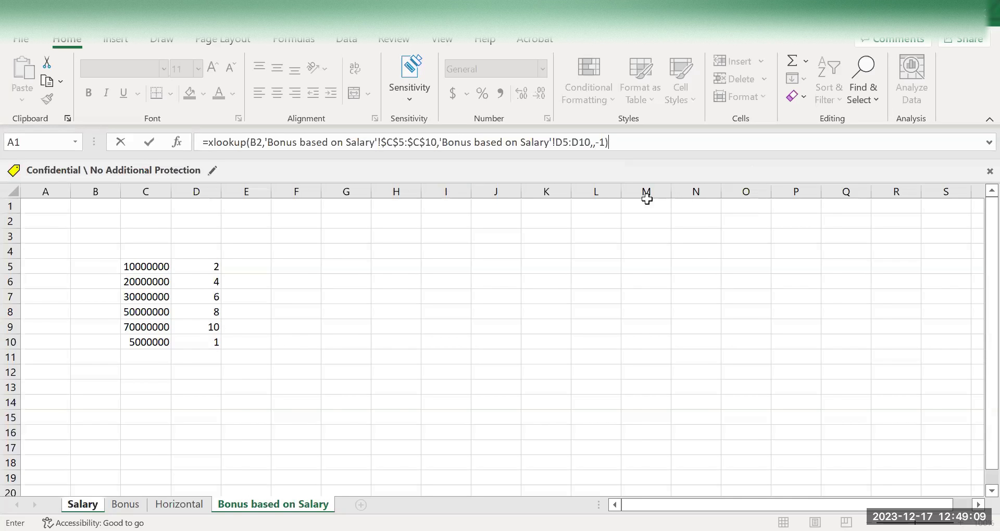
pyautogui.press('Return')
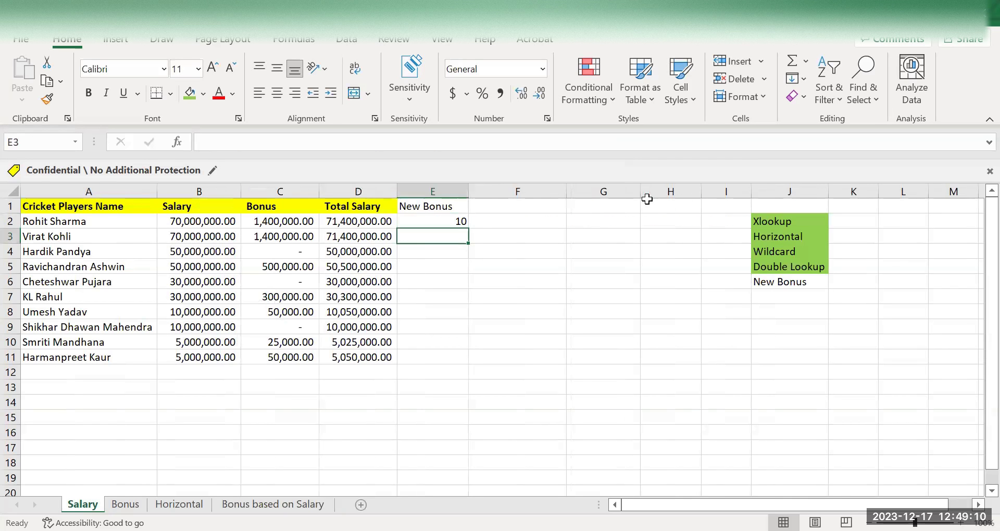
# Fill the E2 formula down to E11 and clear the resulting New Bonus values in E2:E11.
pyautogui.click(440, 221)
pyautogui.doubleClick(470, 227)
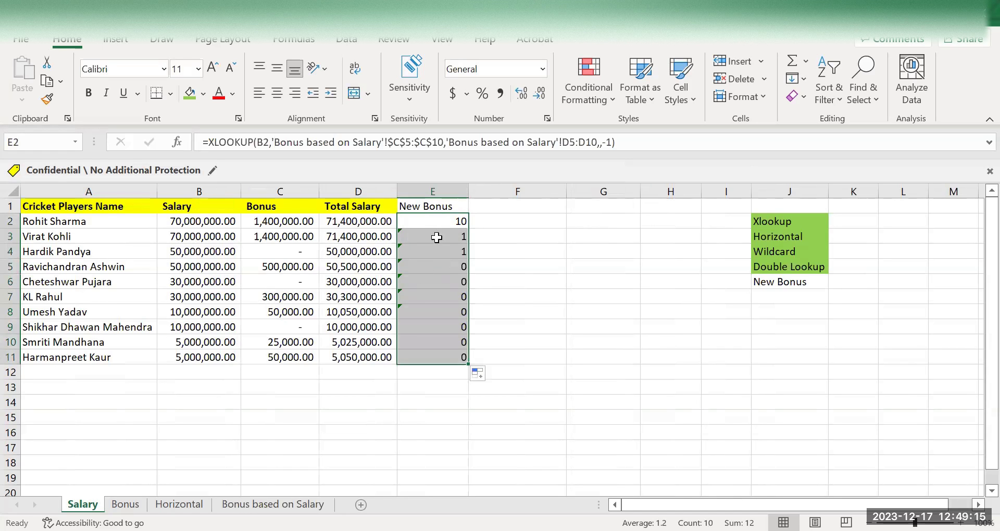
pyautogui.moveTo(439, 222); pyautogui.dragTo(440, 353)
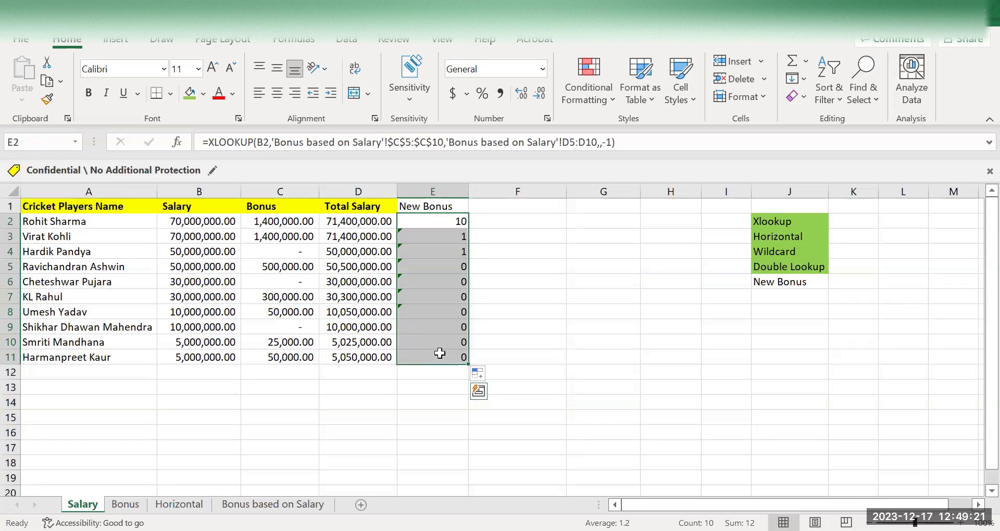
pyautogui.press('Delete')
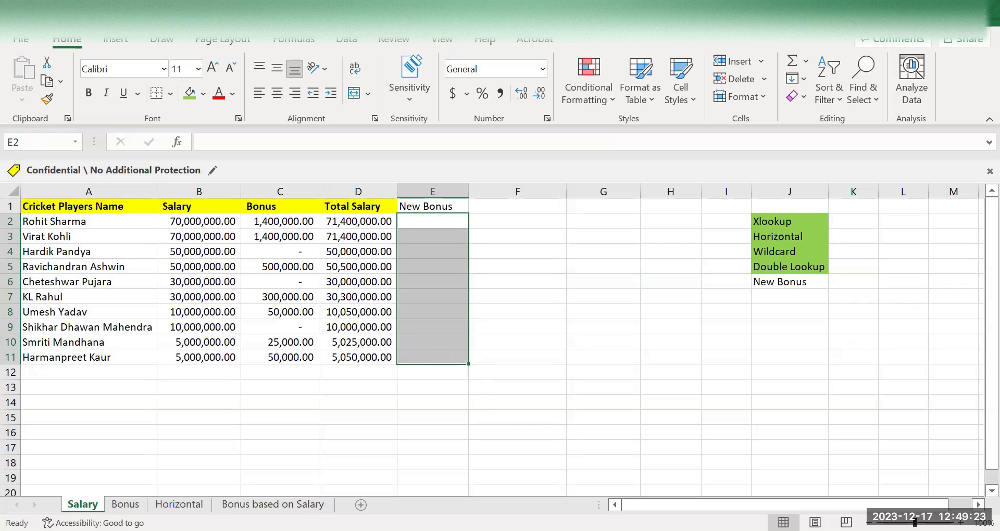
# Restart the New Bonus XLOOKUP formula in the emptied cell E2, using B2 as the lookup value.
pyautogui.click(428, 223)
pyautogui.write('=')
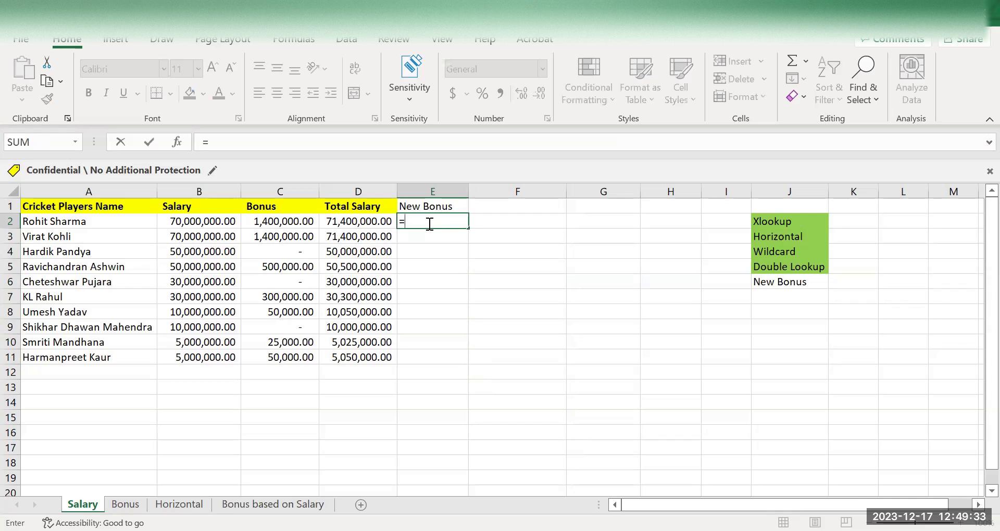
pyautogui.write('xlookup')
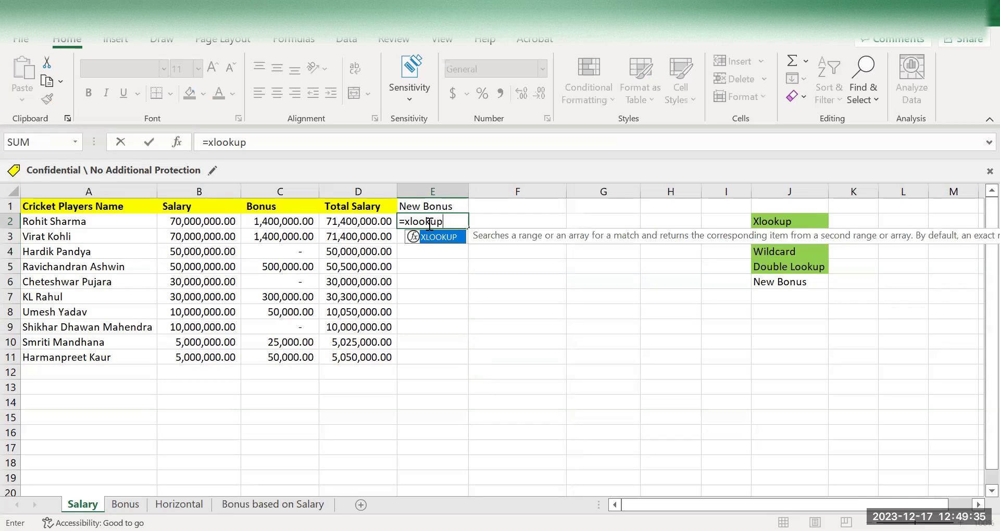
pyautogui.write('(')
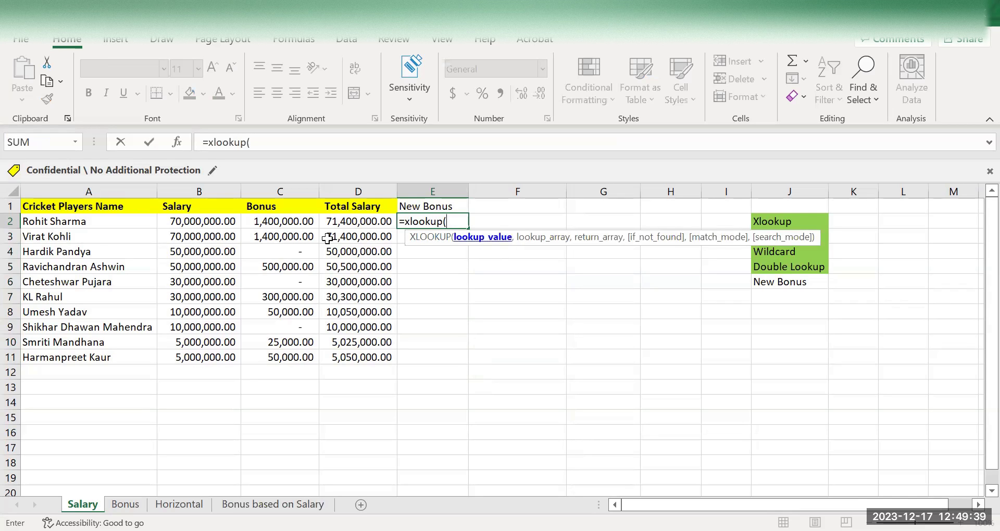
pyautogui.click(183, 224)
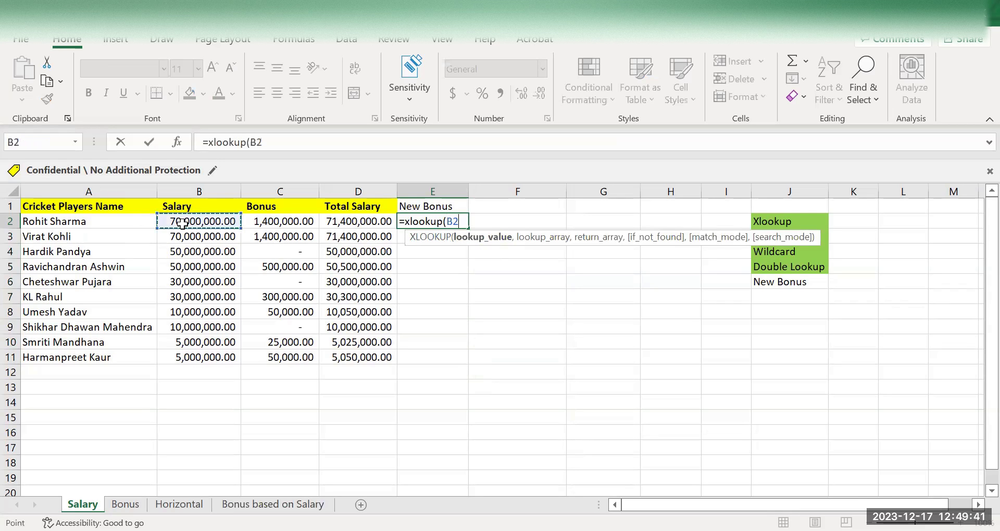
pyautogui.write(',')
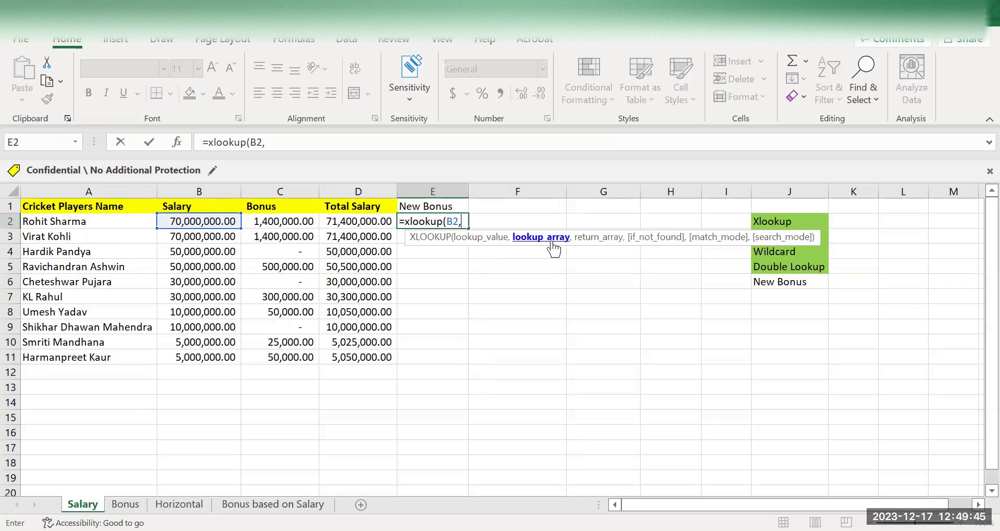
# Set the lookup array to the salary levels $C$5:$C$10 on the Bonus based on Salary sheet, locked with absolute references.
pyautogui.click(273, 503)
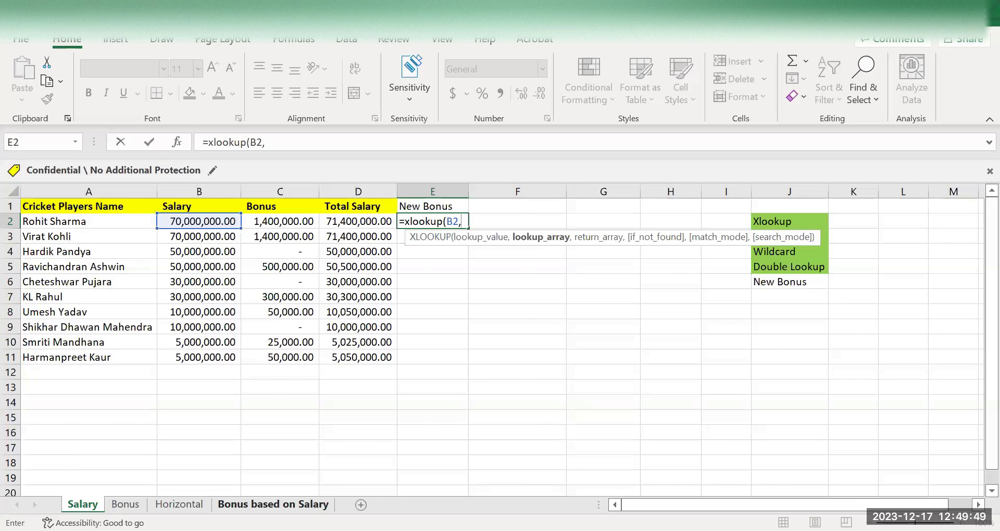
pyautogui.click(267, 504)
pyautogui.click(148, 267)
pyautogui.moveTo(149, 336); pyautogui.dragTo(148, 341)
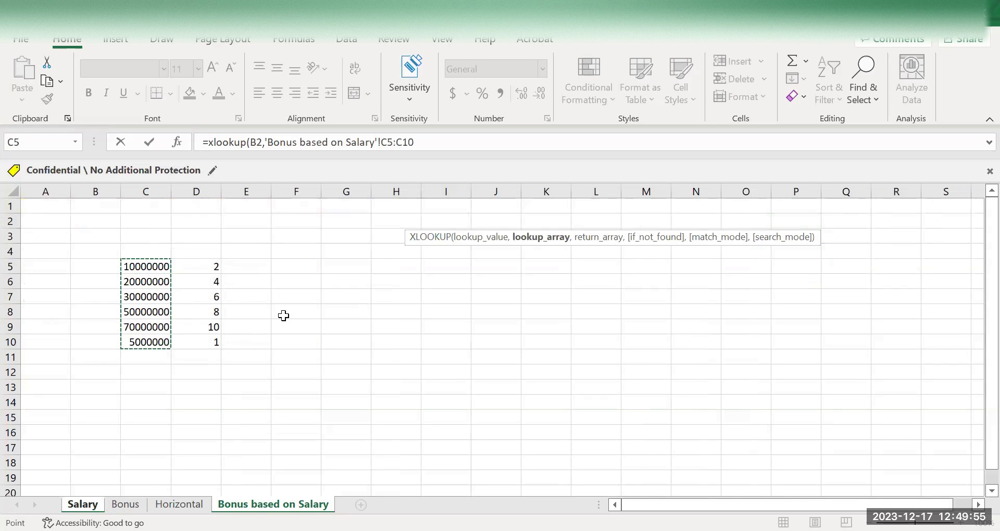
pyautogui.press('F4')
pyautogui.write(',')
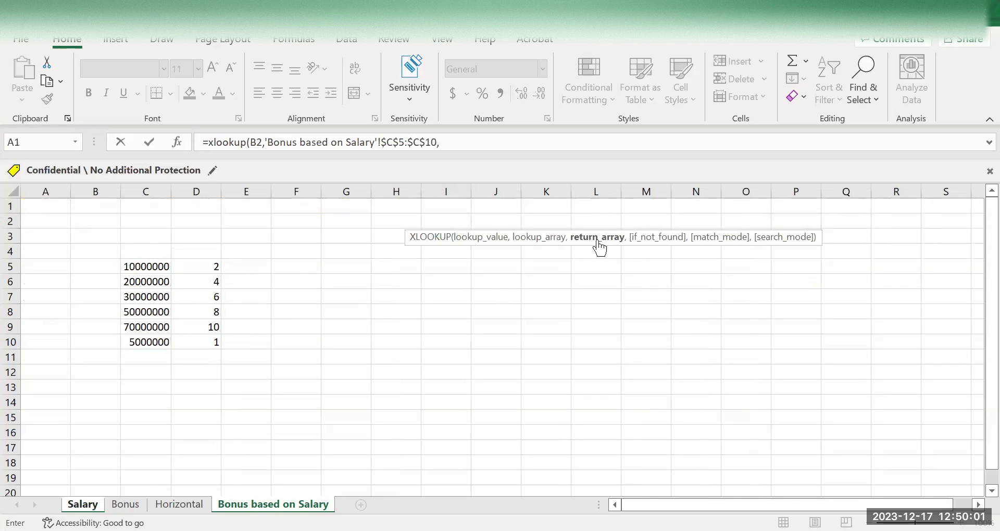
# Set the return array to the bonus rates $D$5:$D$10 on the same sheet, locked with absolute references.
pyautogui.click(205, 273)
pyautogui.hotkey('ctrl', 'shift', 'Down')
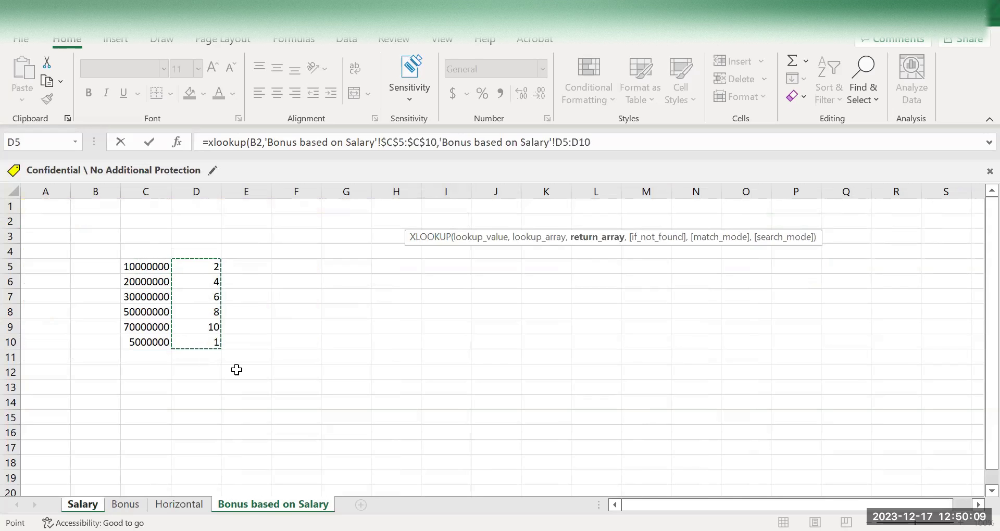
pyautogui.press('F4')
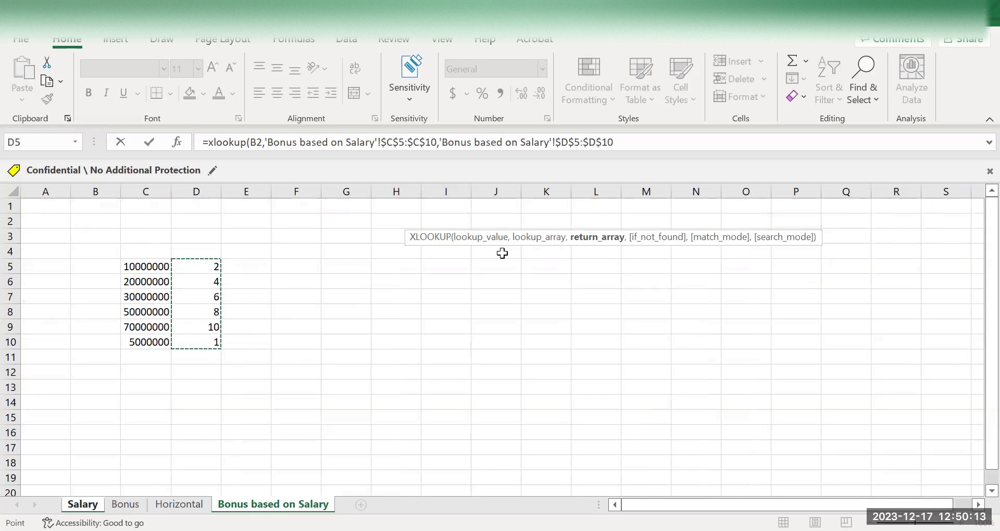
pyautogui.write(',')
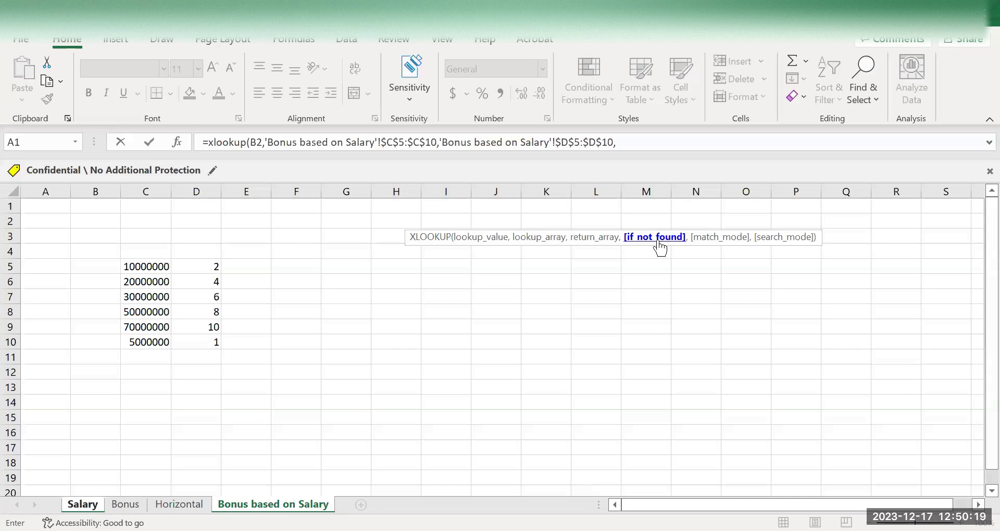
# Leave if_not_found empty, choose match mode -1 (exact match or next smaller item) and enter the completed formula.
pyautogui.write(',')
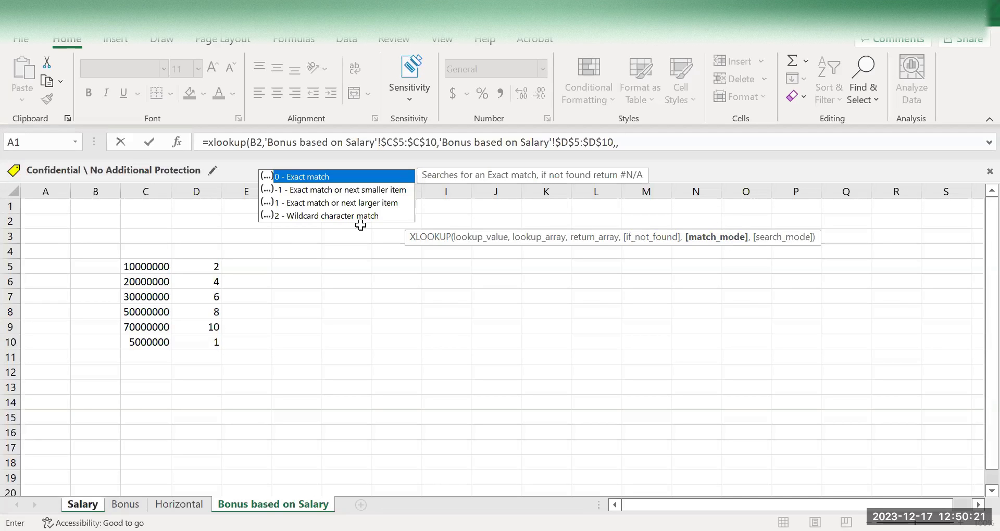
pyautogui.click(313, 189)
pyautogui.doubleClick(313, 188)
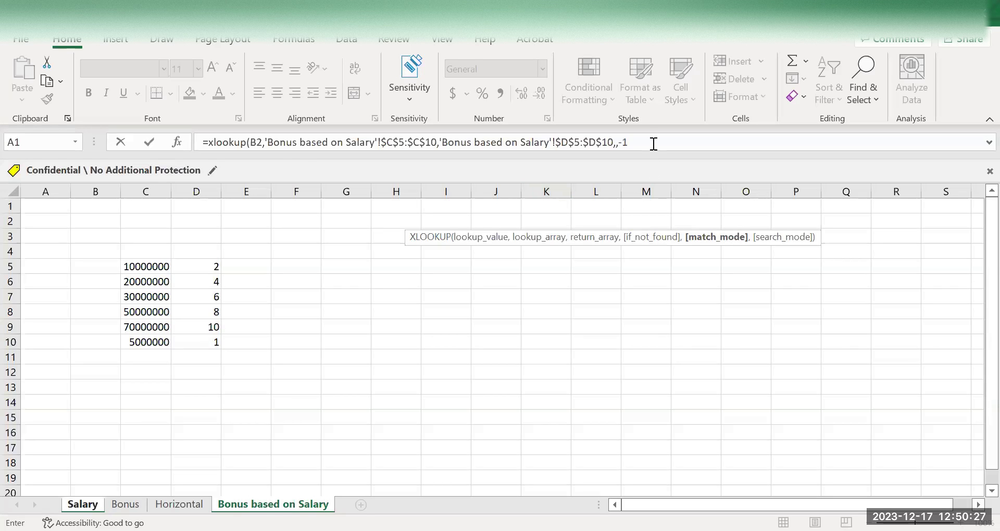
pyautogui.write(')')
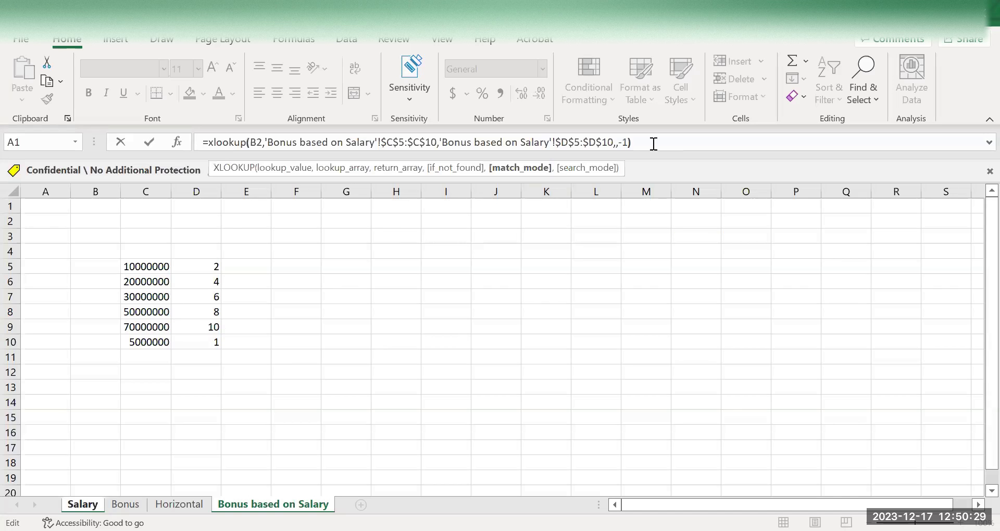
pyautogui.press('Return')
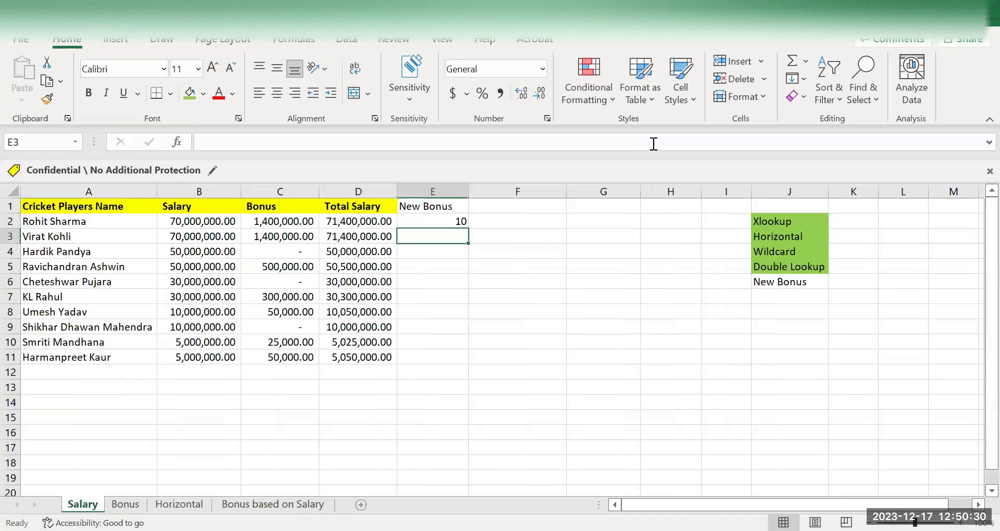
# Copy the New Bonus XLOOKUP formula from E2 down the column to E11.
pyautogui.click(445, 224)
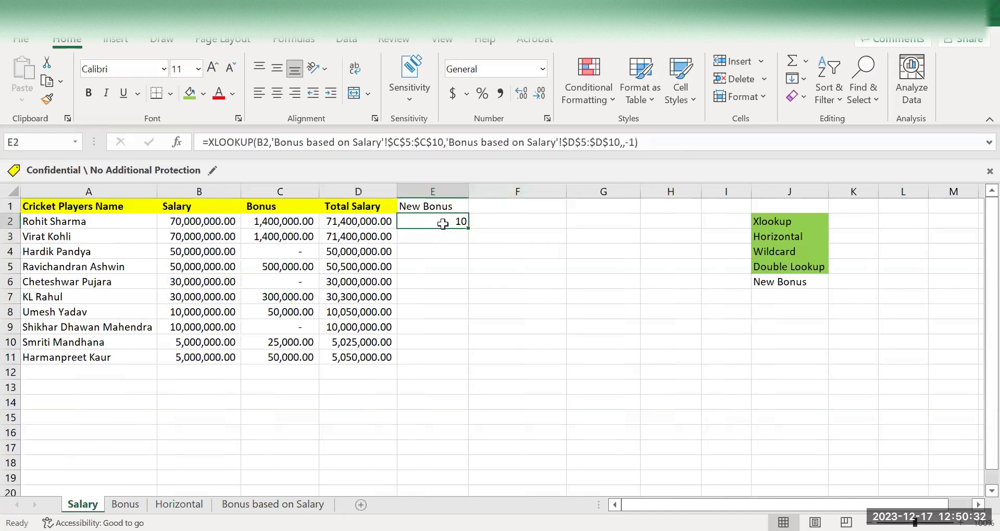
pyautogui.doubleClick(469, 225)
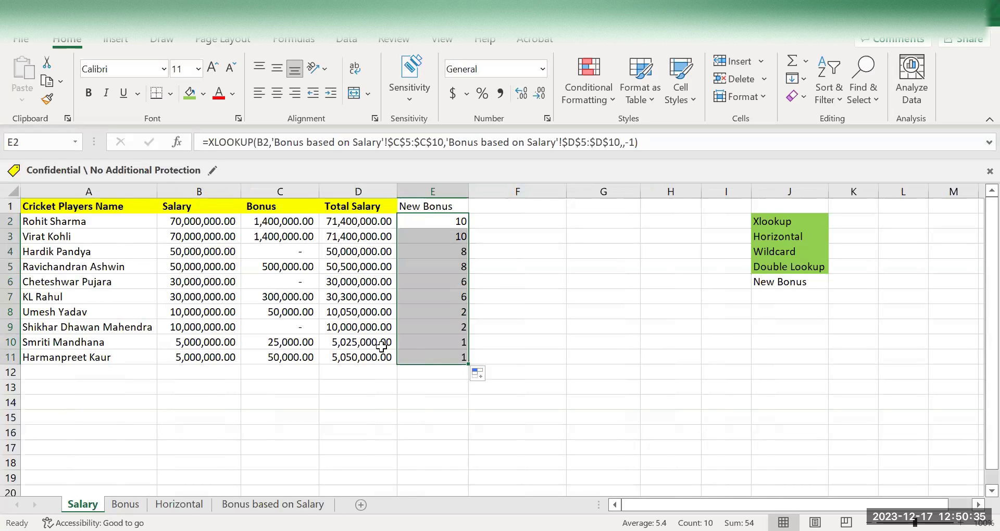
# Compare the New Bonus results in E4 and E11 and their salaries with the rates on the Bonus based on Salary sheet.
pyautogui.click(192, 250)
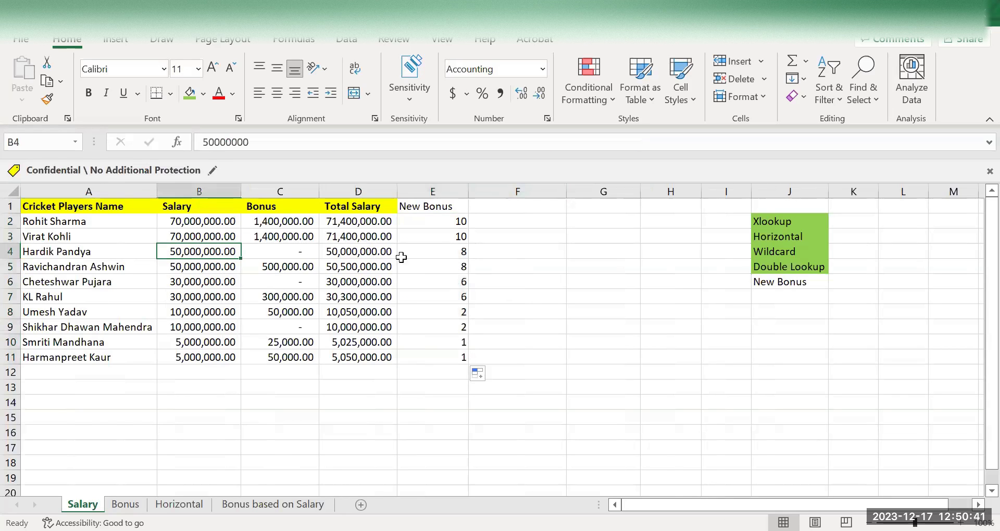
pyautogui.click(432, 254)
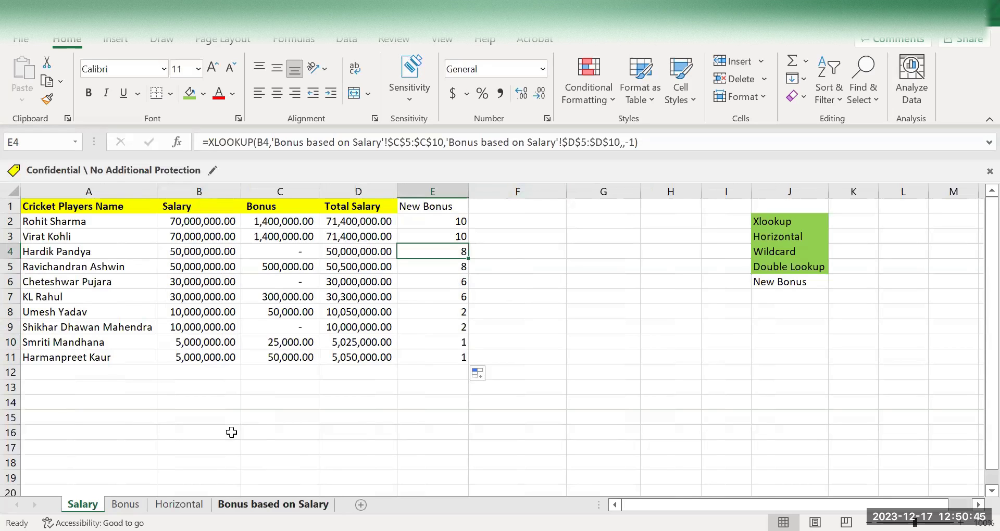
pyautogui.click(273, 504)
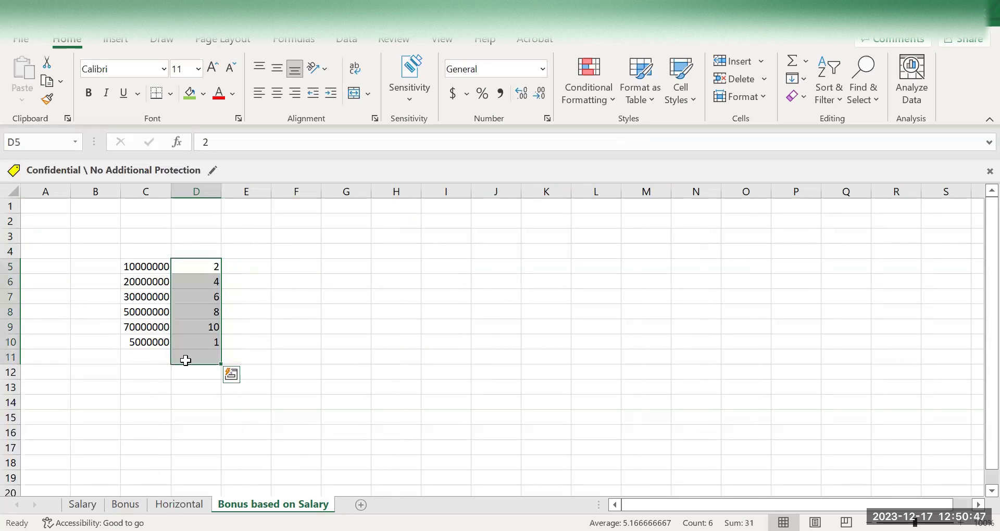
pyautogui.click(193, 312)
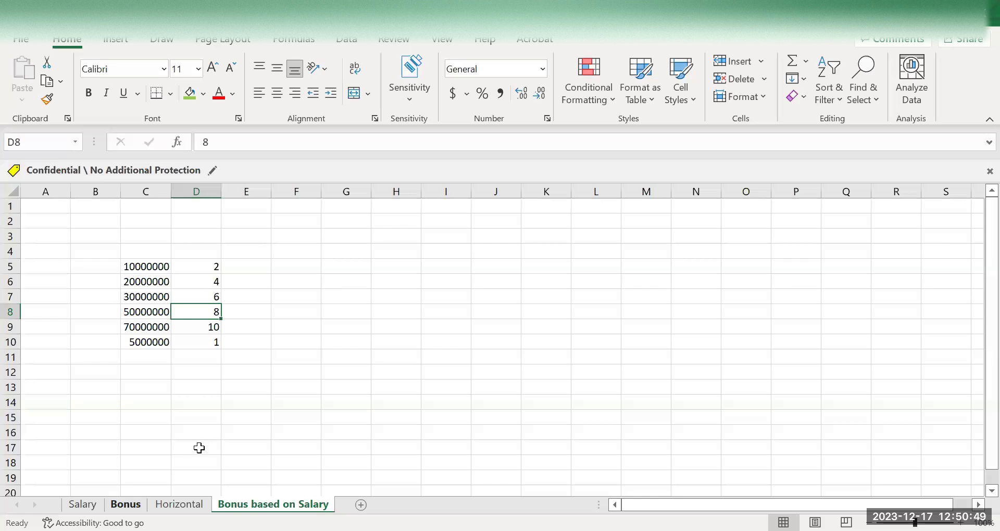
pyautogui.click(196, 345)
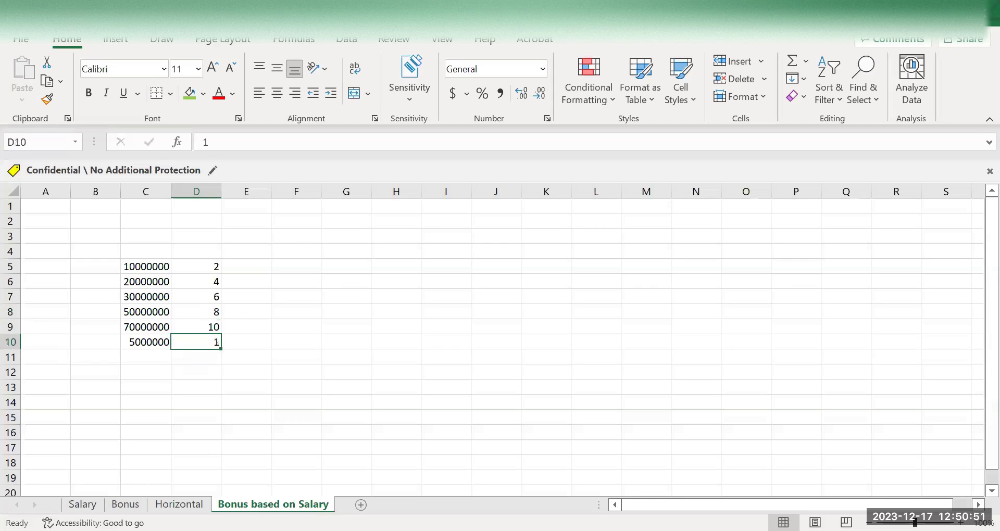
pyautogui.click(421, 355)
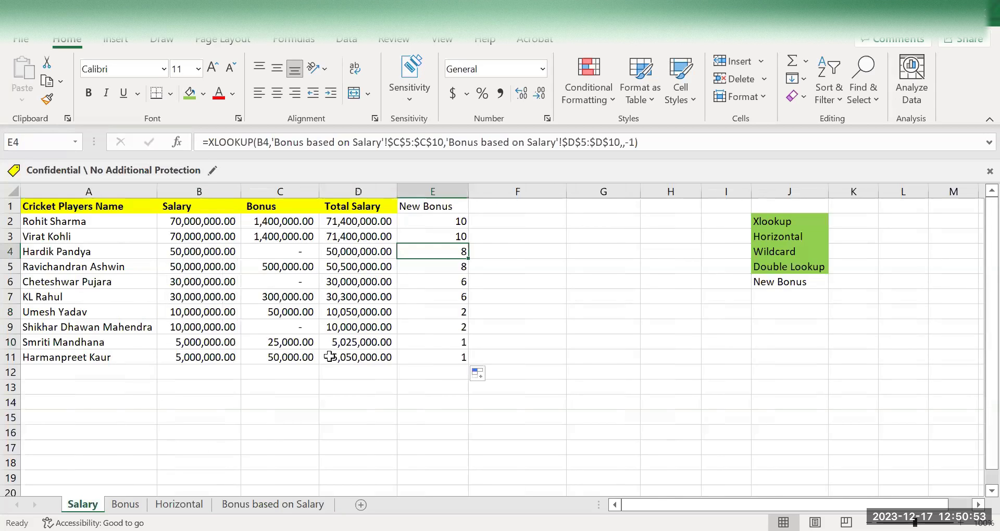
pyautogui.click(231, 357)
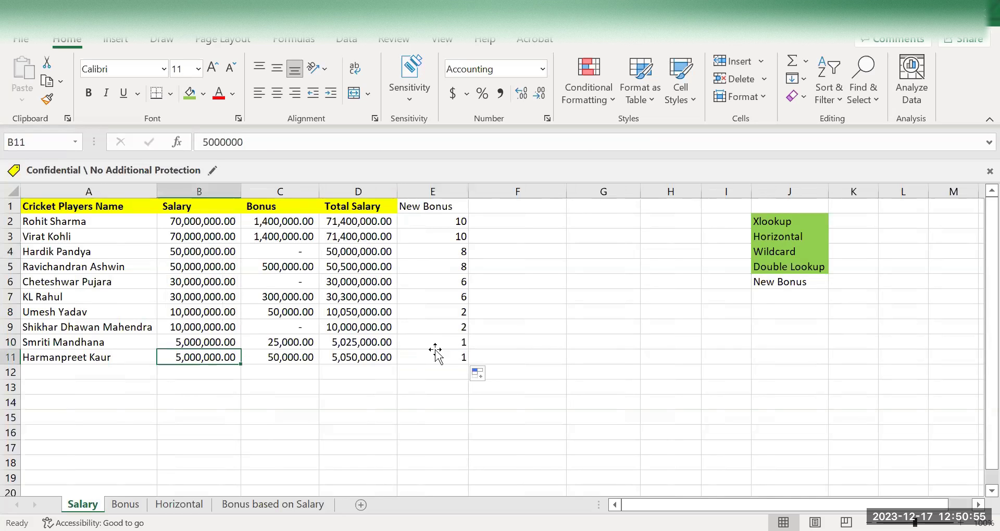
pyautogui.click(437, 354)
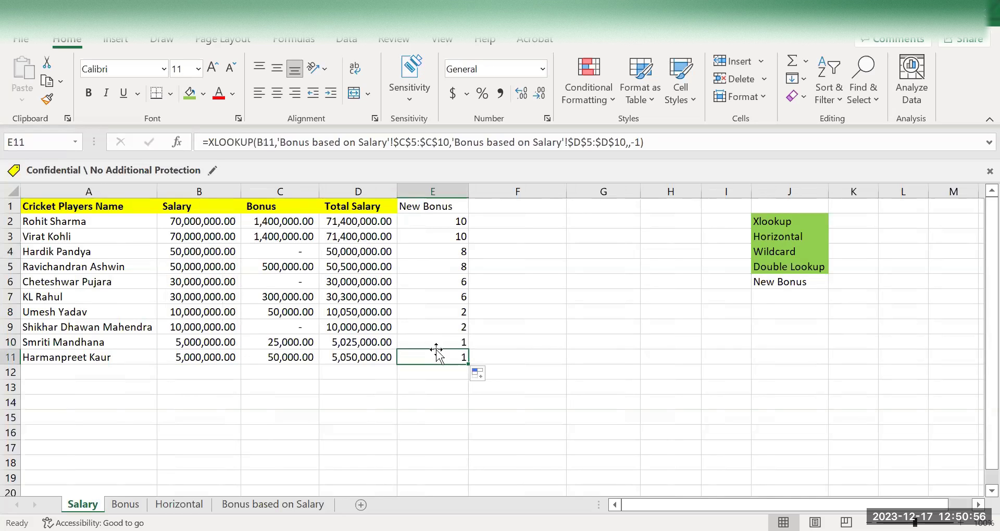
# Set the first player's salary in B2 to 60000000.
pyautogui.click(206, 221)
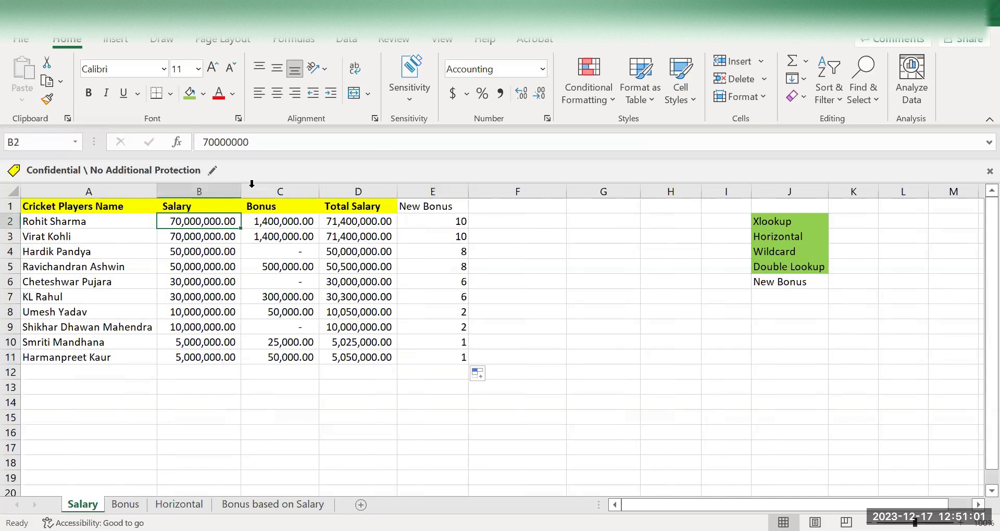
pyautogui.press('F2')
pyautogui.press('Home')
pyautogui.press('Delete')
pyautogui.write('6')
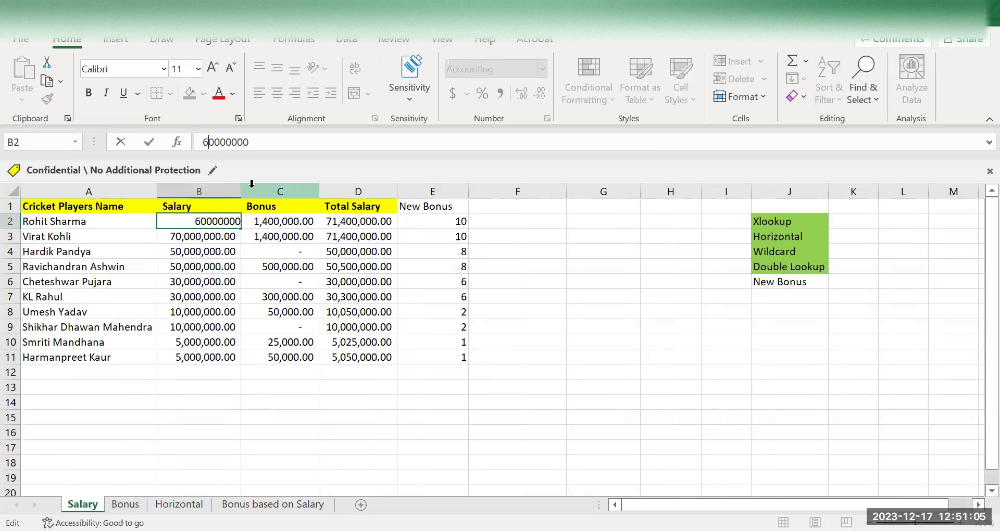
pyautogui.press('Return')
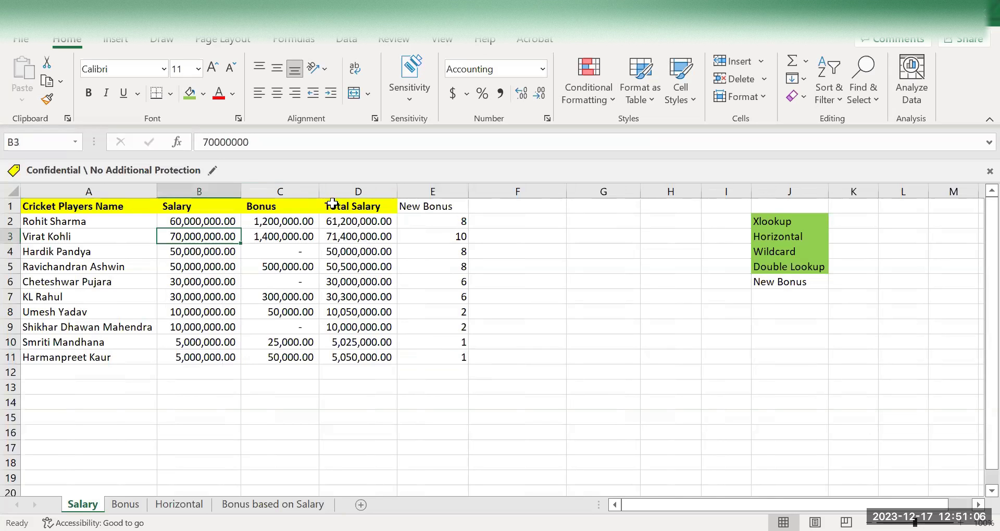
# Check the recalculated New Bonus in E2 against the salary levels on the Bonus based on Salary sheet and review its formula's match mode.
pyautogui.click(454, 225)
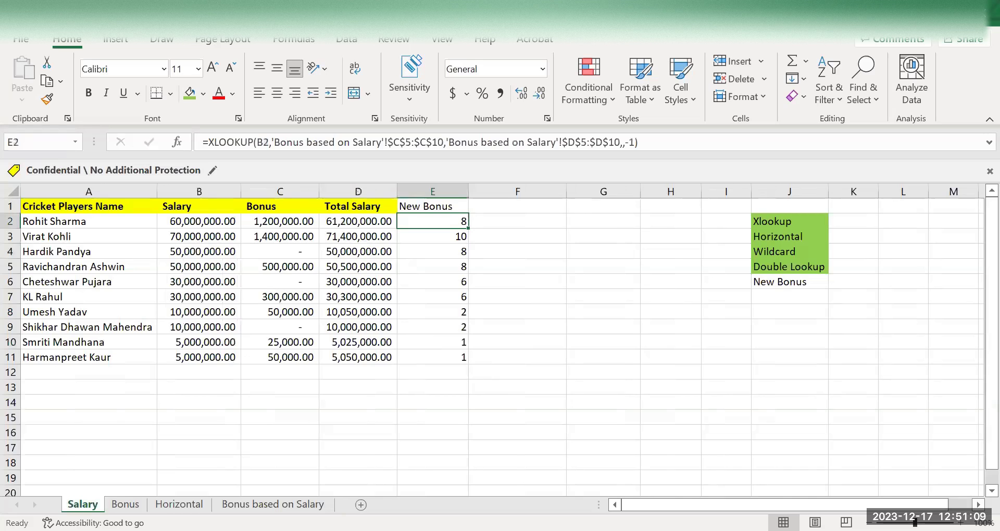
pyautogui.click(273, 504)
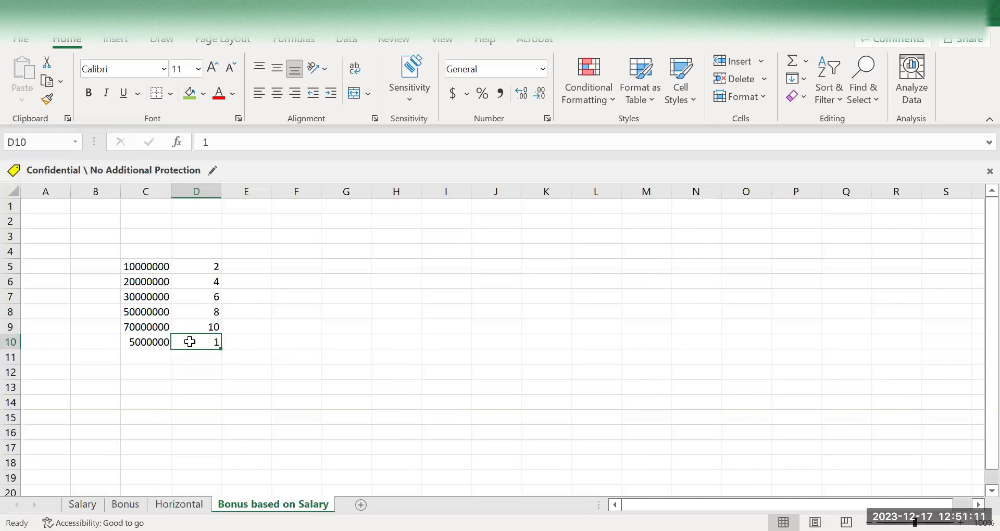
pyautogui.click(82, 504)
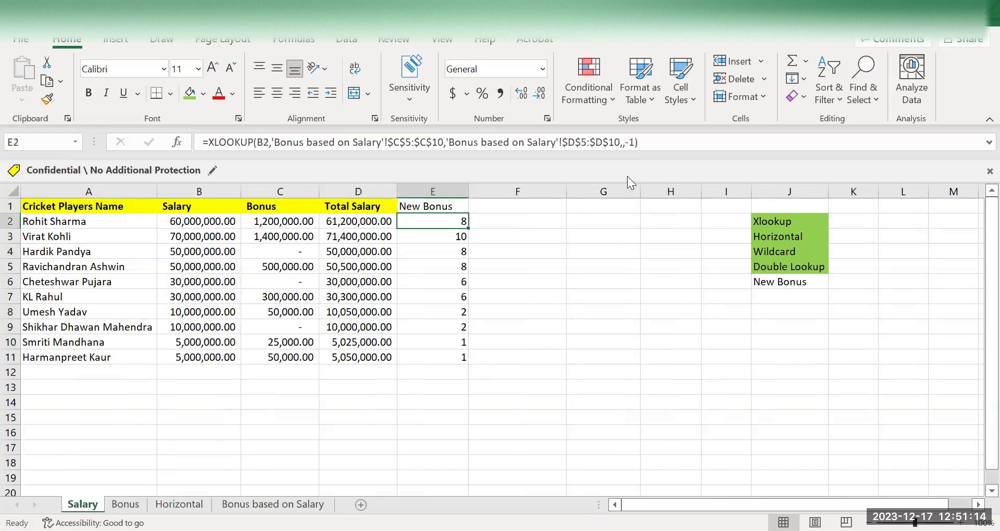
pyautogui.click(626, 142)
pyautogui.write('-')
pyautogui.hotkey('ctrl', 'Return')
# Fill the New Bonus entry in J6 of the topic list with the same green as the entries above it.
pyautogui.click(784, 284)
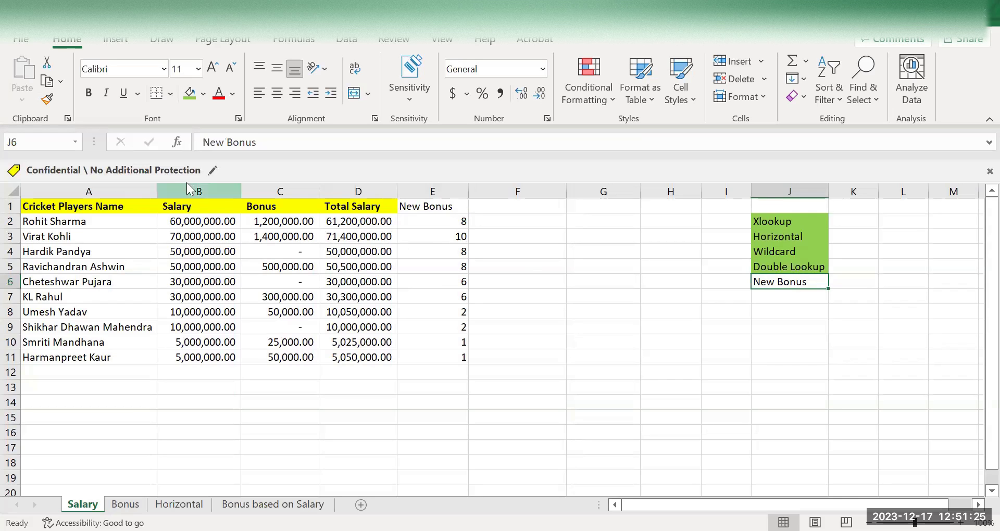
pyautogui.click(189, 112)
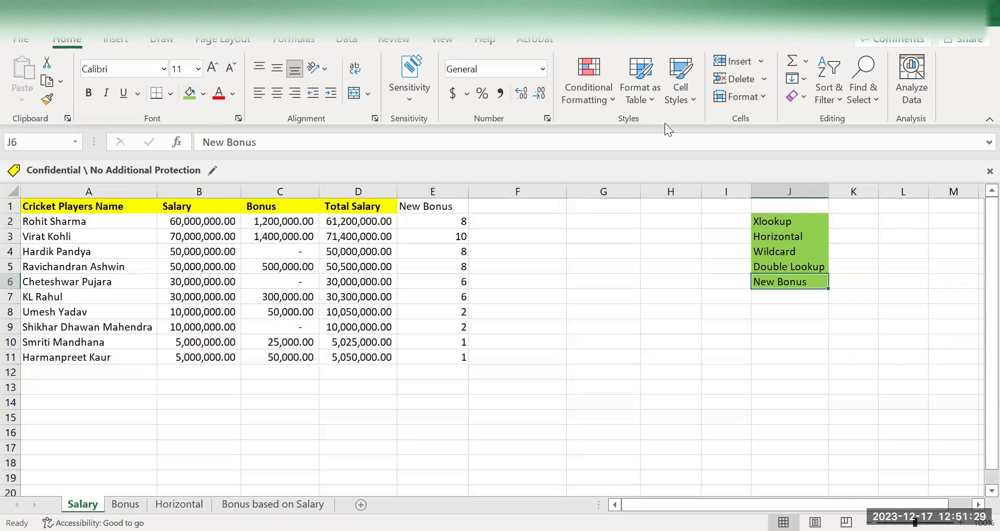
pyautogui.hotkey('alt', 'Tab')
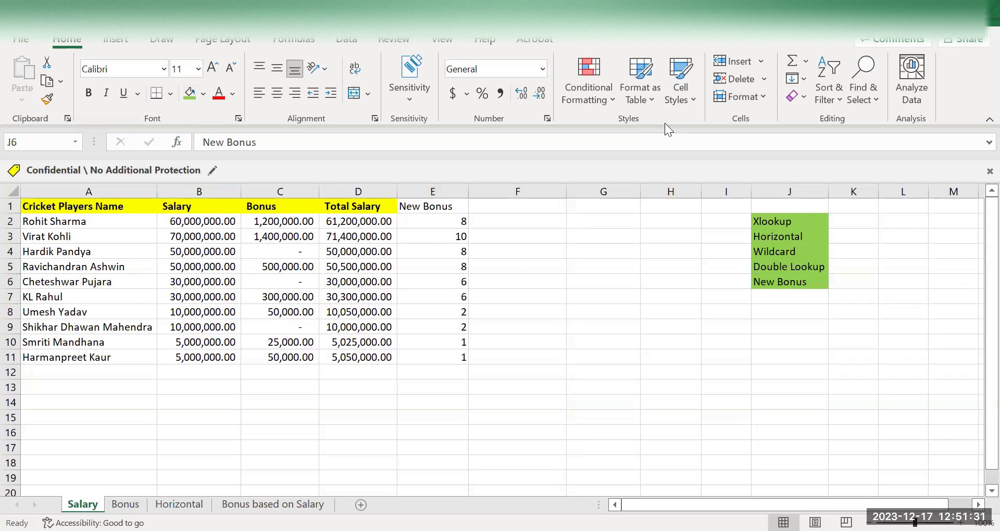